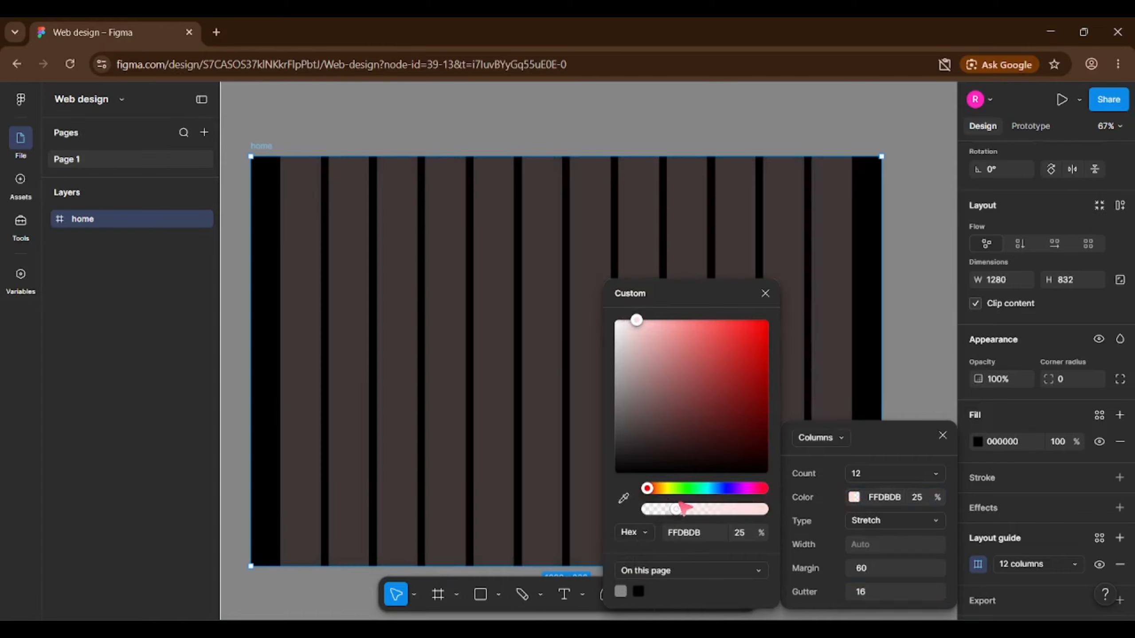
Close the grid colour settings and deselect the home frame.
left_click(595, 132)
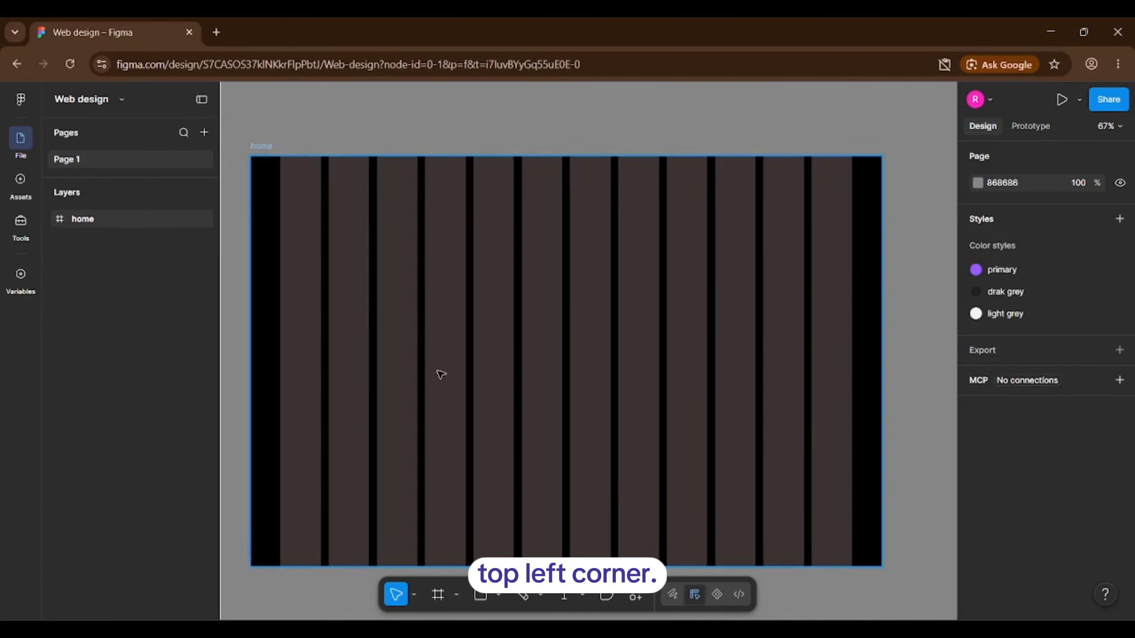
Hide the layout guides and add an 'AetherAI' text near the frame's top-left.
key("ctrl+shift+4")
key("t")
left_click(286, 205)
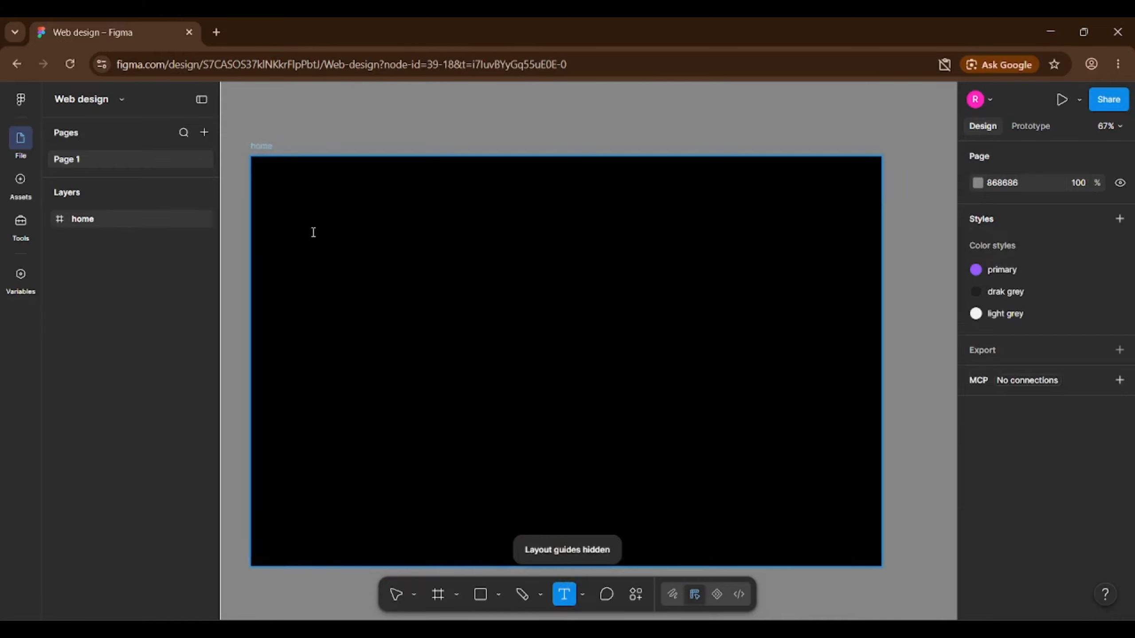
type("Ae")
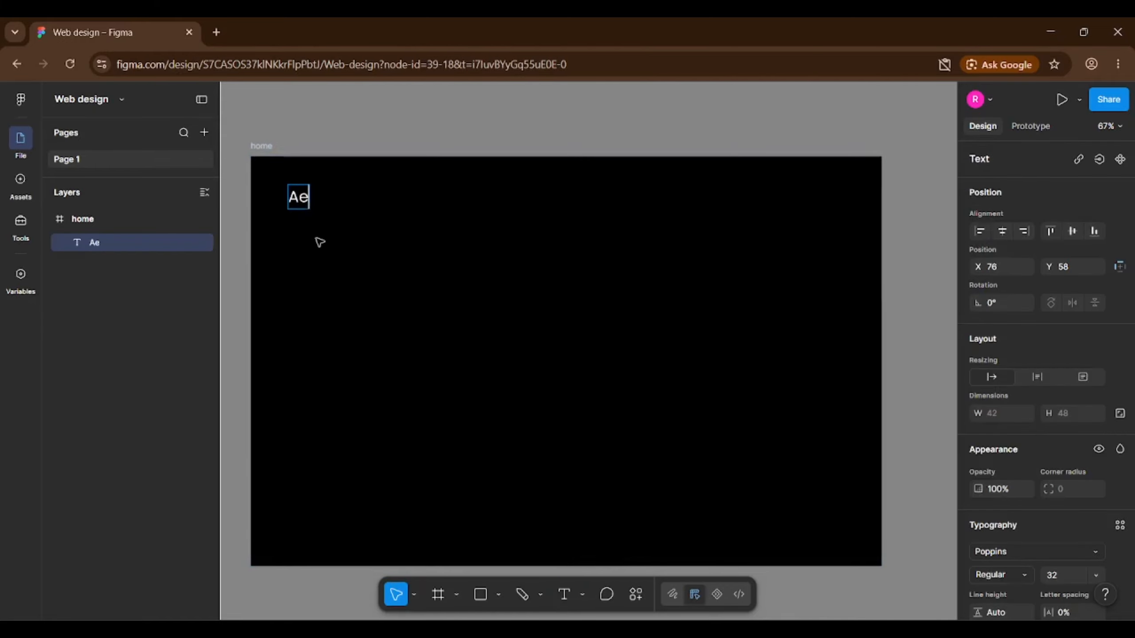
type("therA")
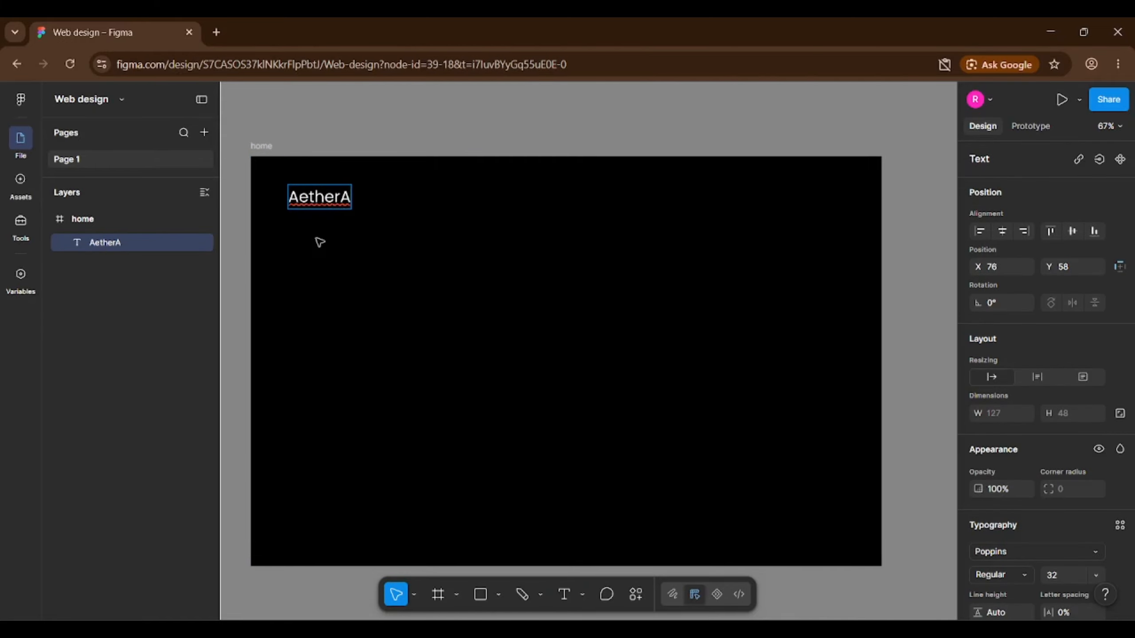
type("I")
Set the logo font to Amarante and position it 60 from left, 39 from top.
key("ctrl+a")
scroll(1000, 488, "down", 3)
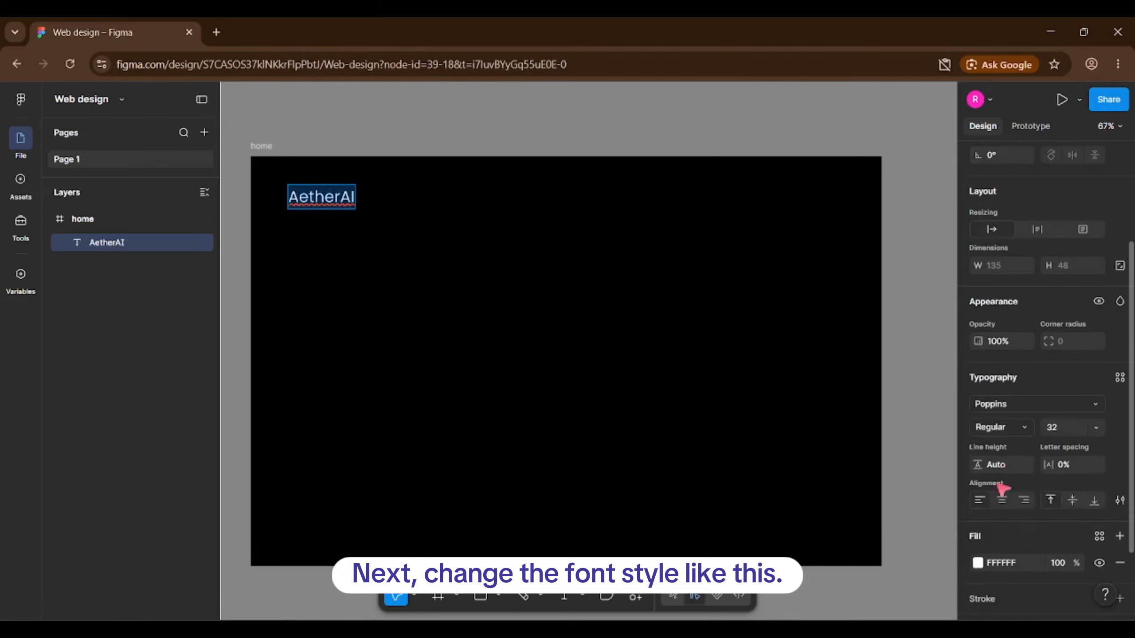
left_click(1000, 405)
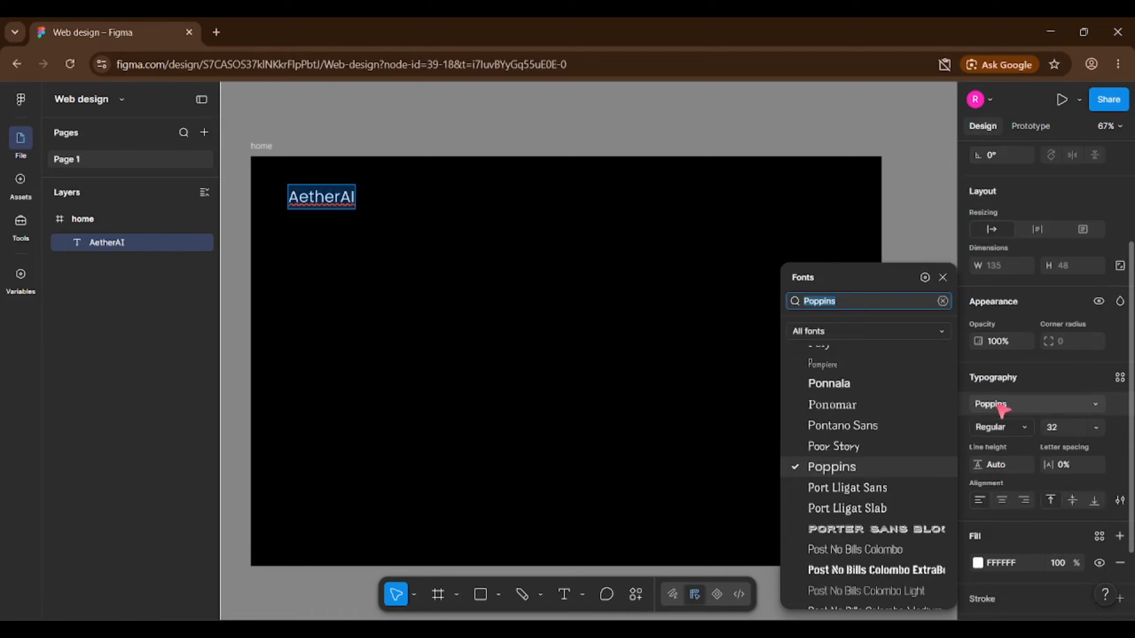
type("amara")
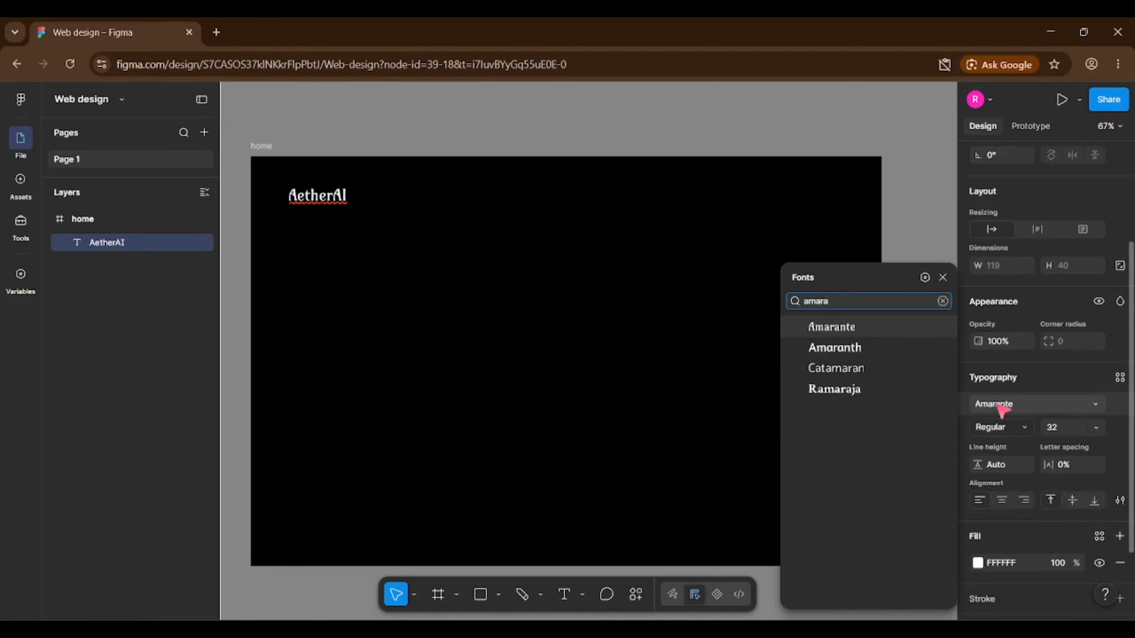
left_click(877, 329)
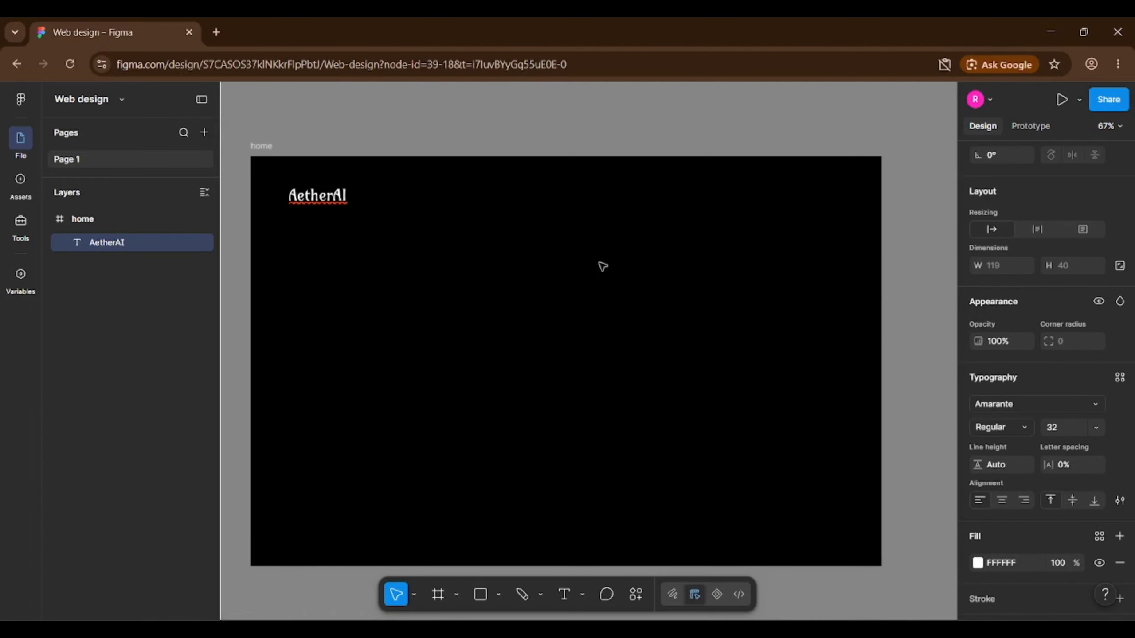
left_click_drag(303, 201, 297, 187)
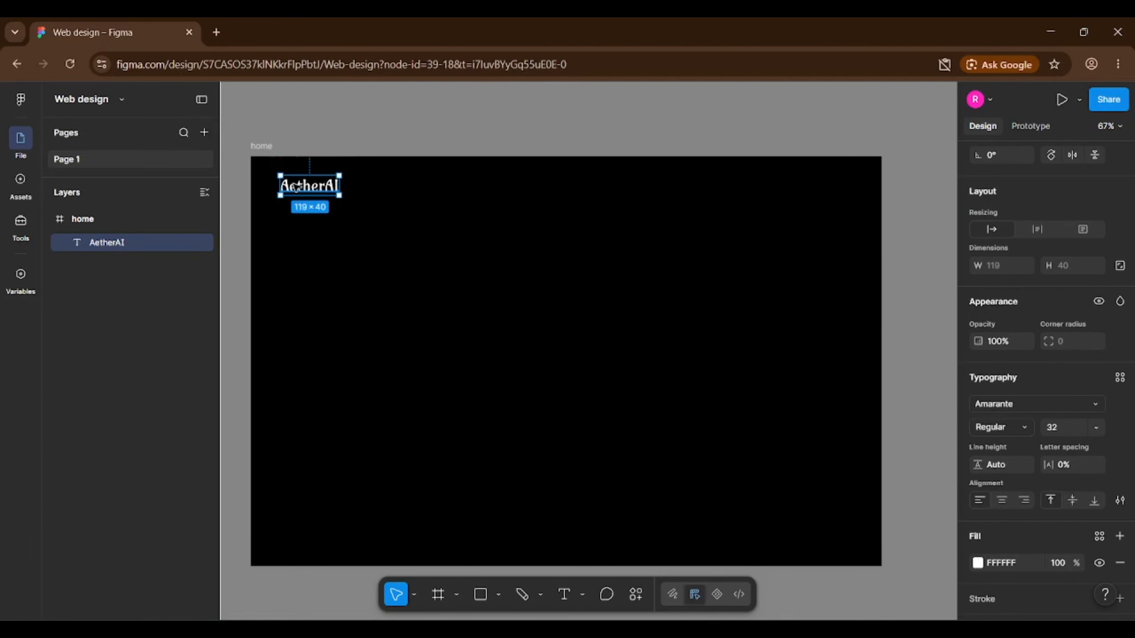
key("alt")
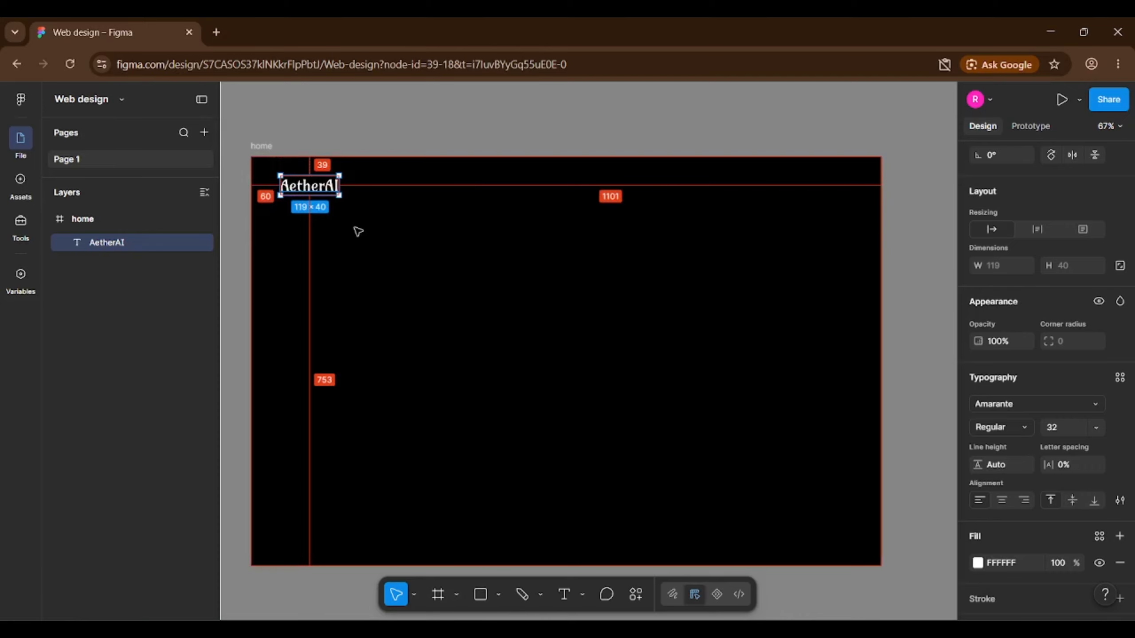
left_click(357, 231)
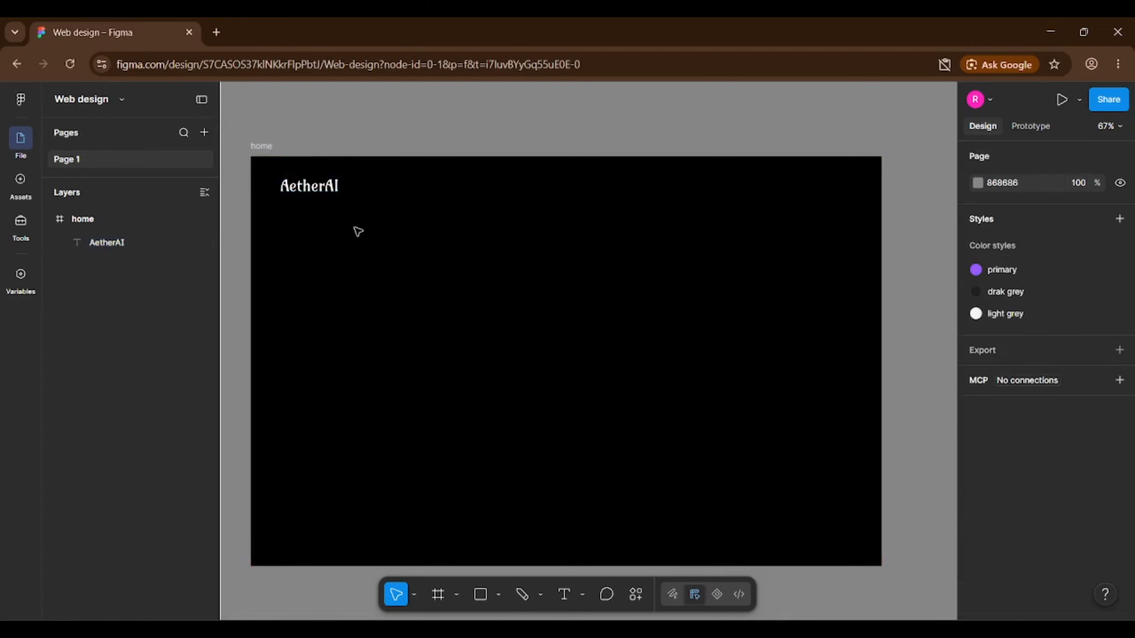
Add a 'Home' text in Poppins to the right of the logo.
left_click(565, 595)
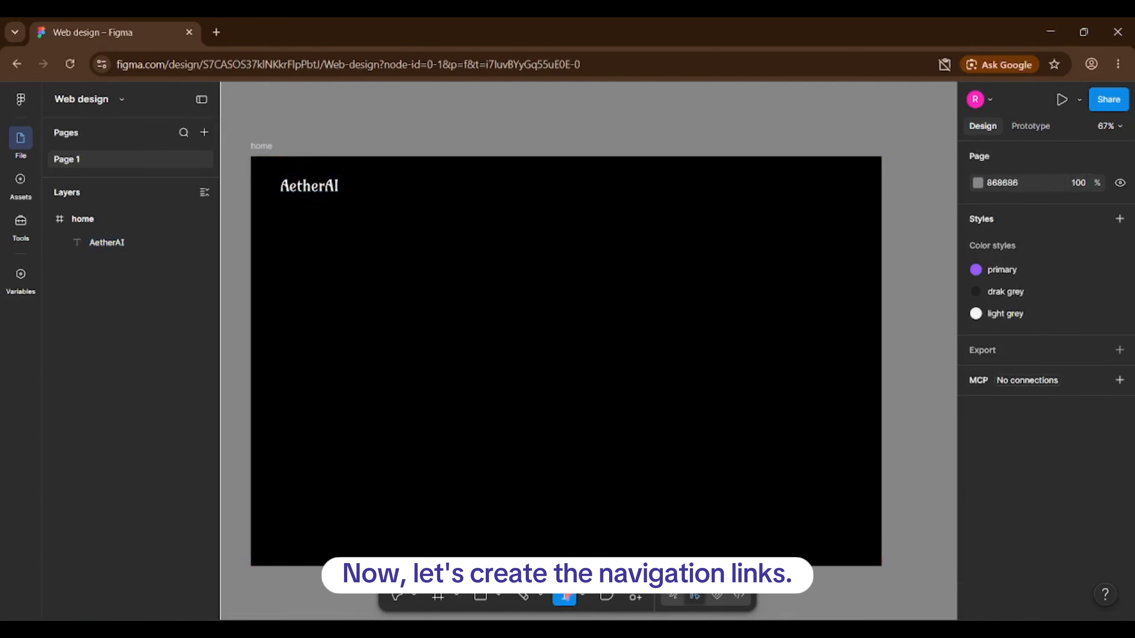
left_click(400, 191)
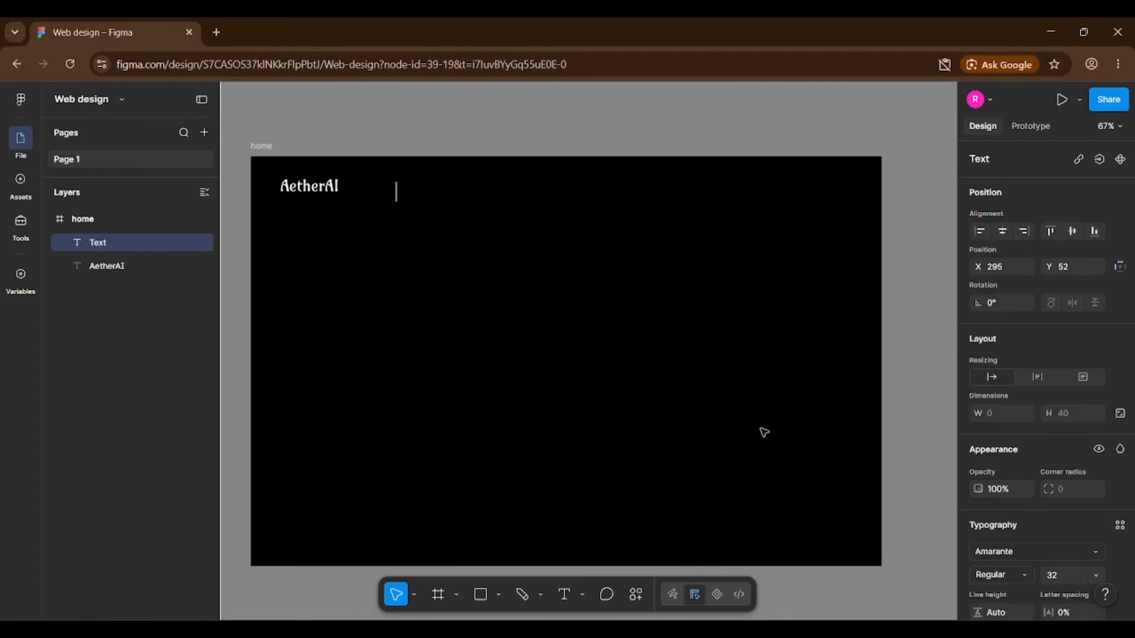
left_click(1012, 551)
type("popp")
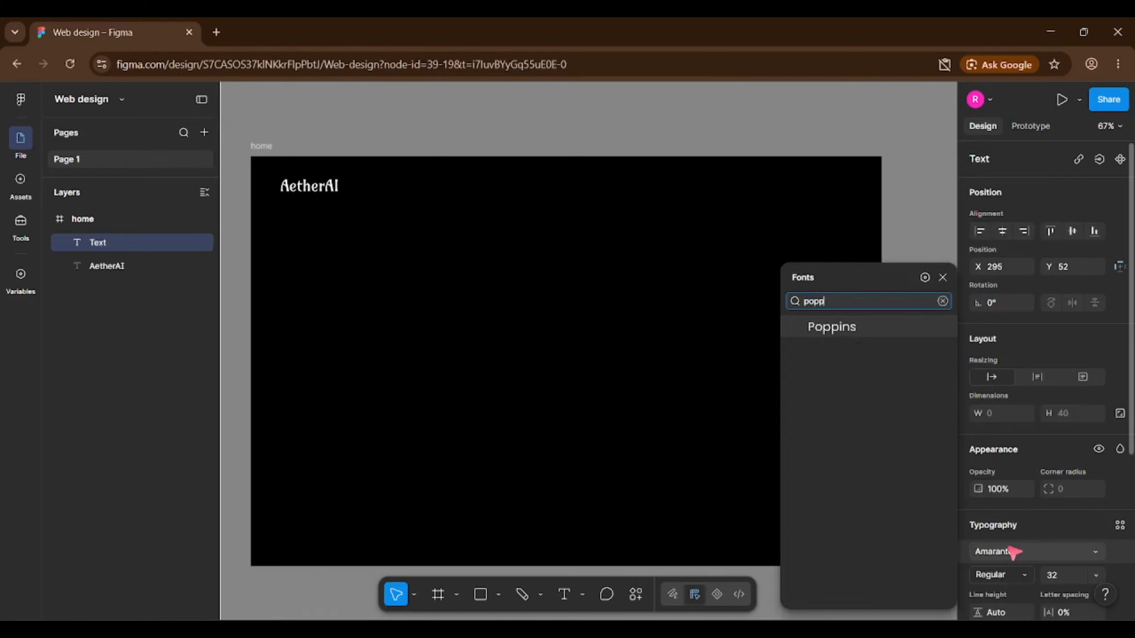
key("Return")
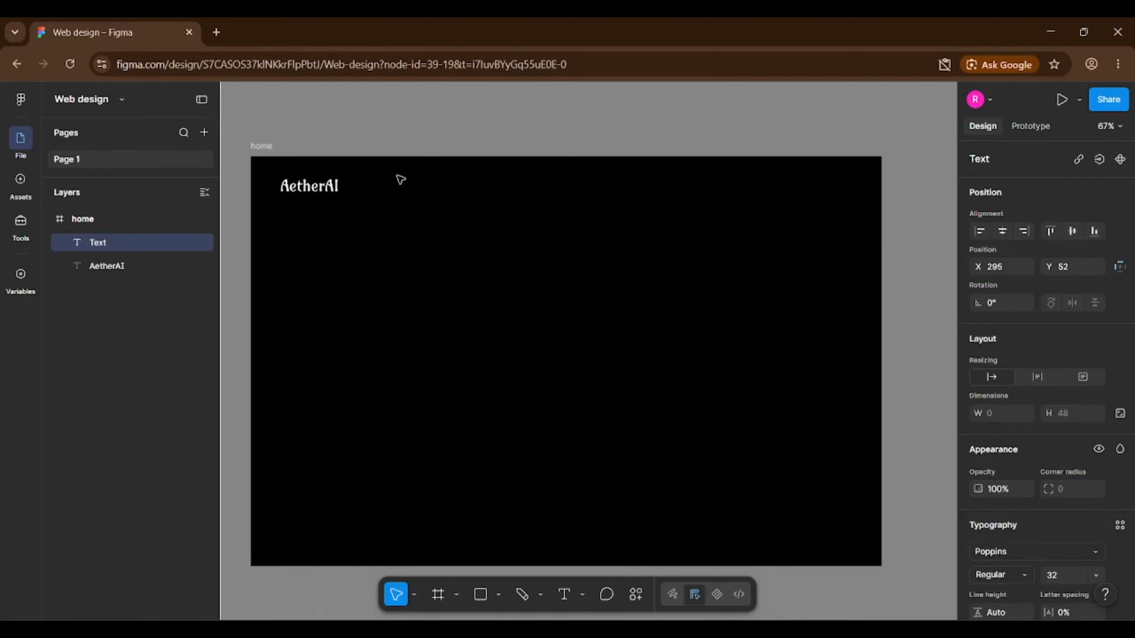
type("Home")
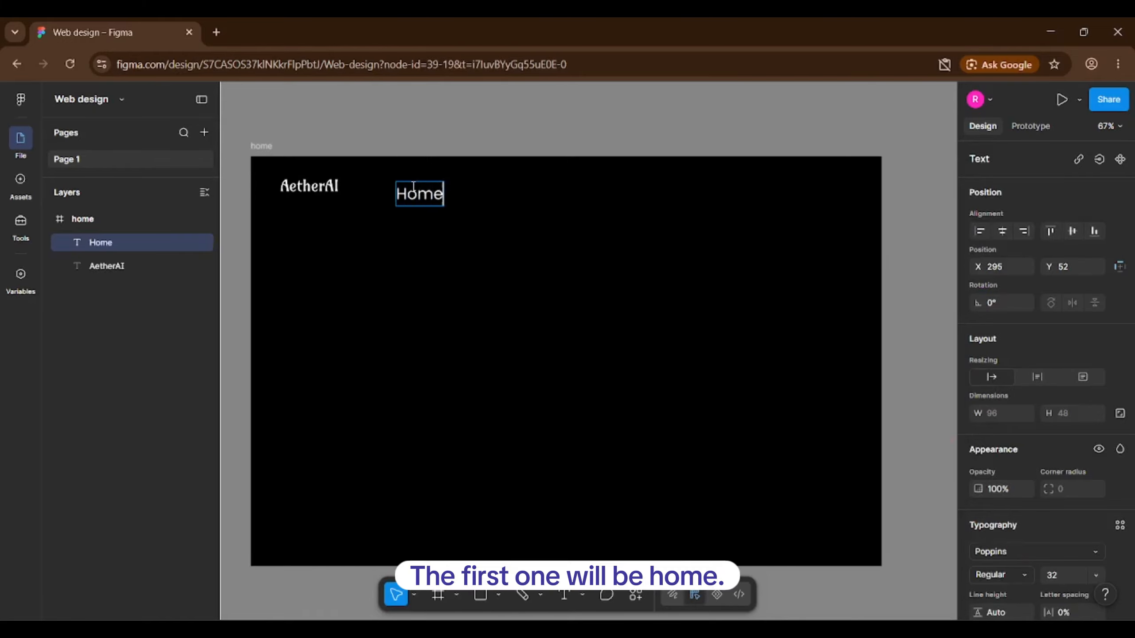
key("Escape")
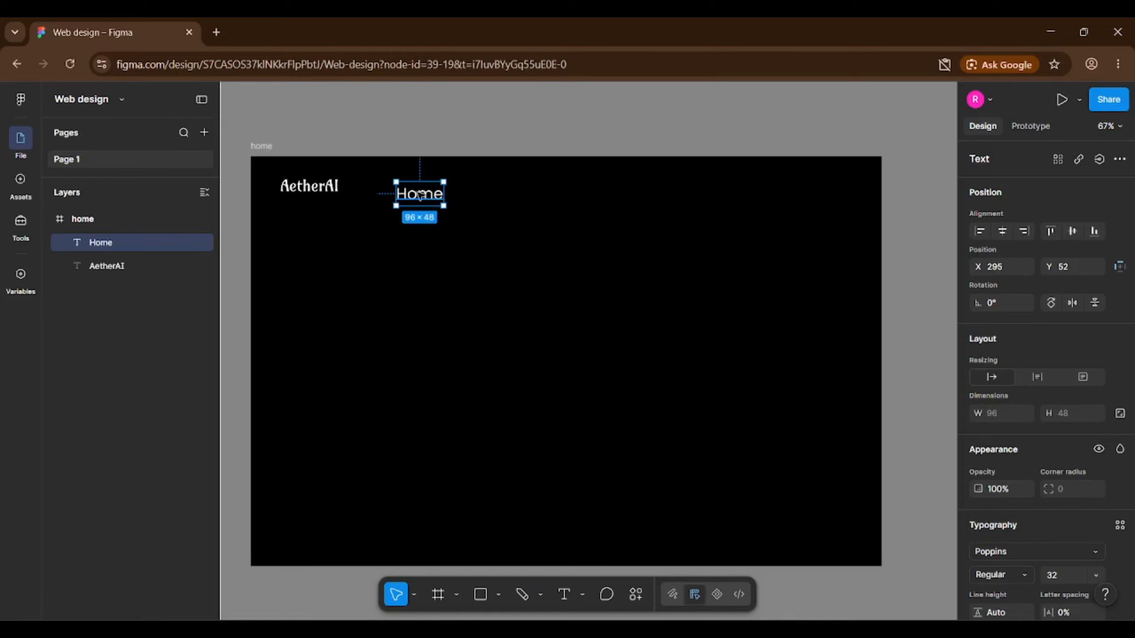
Duplicate Home into a row of four links and set all four to size 16.
left_click_drag(414, 192, 647, 199)
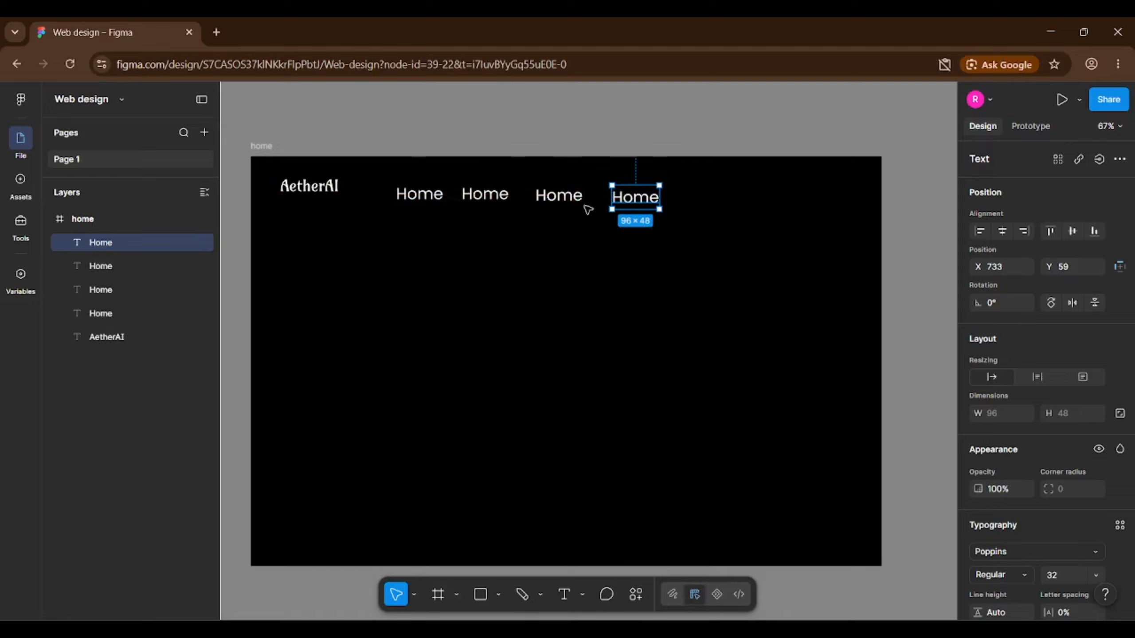
left_click(558, 196)
left_click(684, 238)
left_click_drag(698, 237, 432, 175)
scroll(1071, 415, "down", 5)
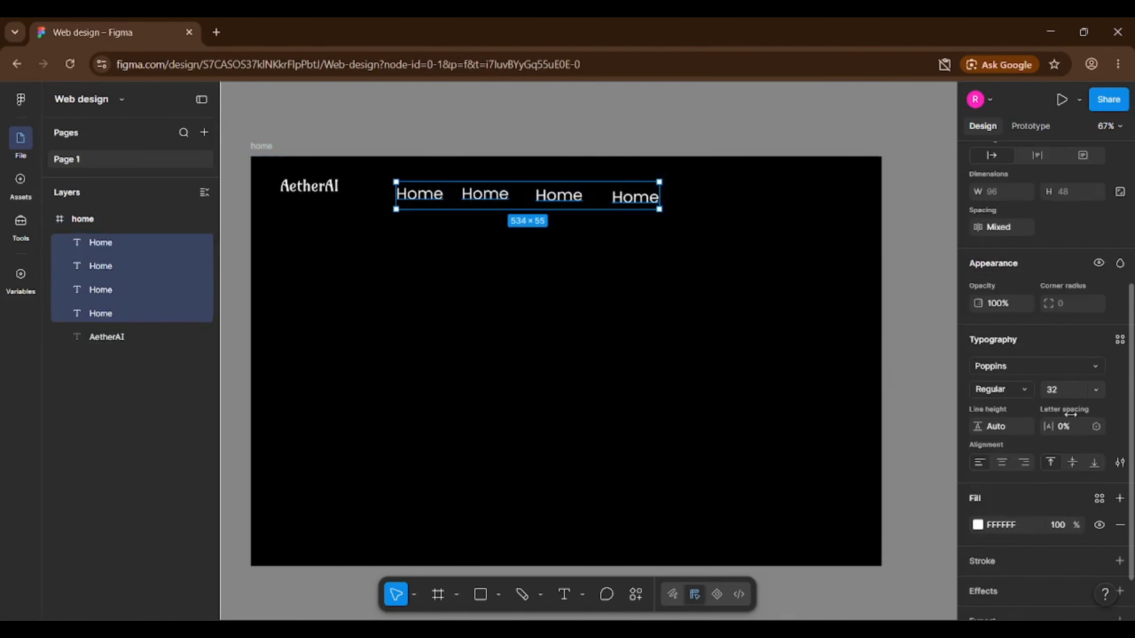
left_click(1073, 392)
type("16")
key("Return")
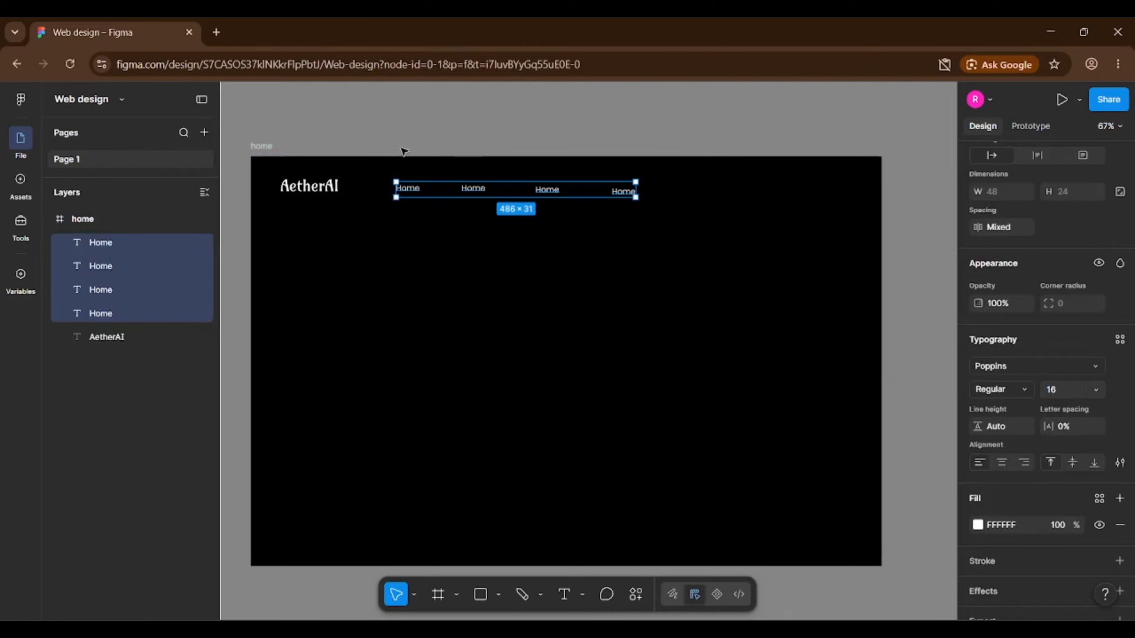
scroll(476, 174, "up", 4)
left_click(424, 196)
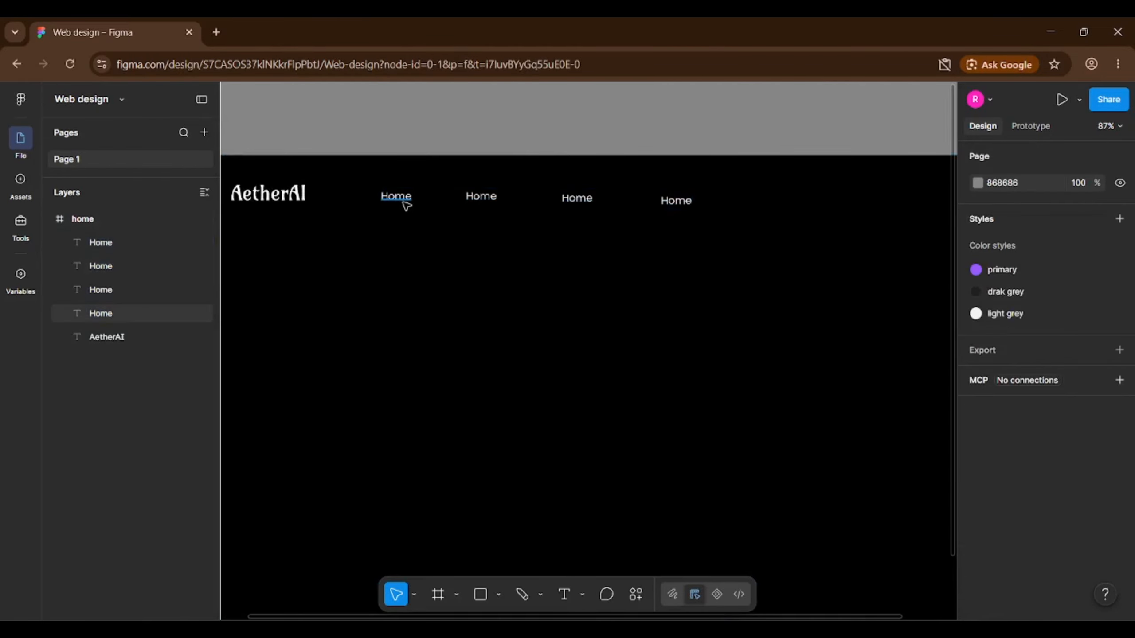
Rename the last three Home copies to Features, Pricing and About.
double_click(497, 195)
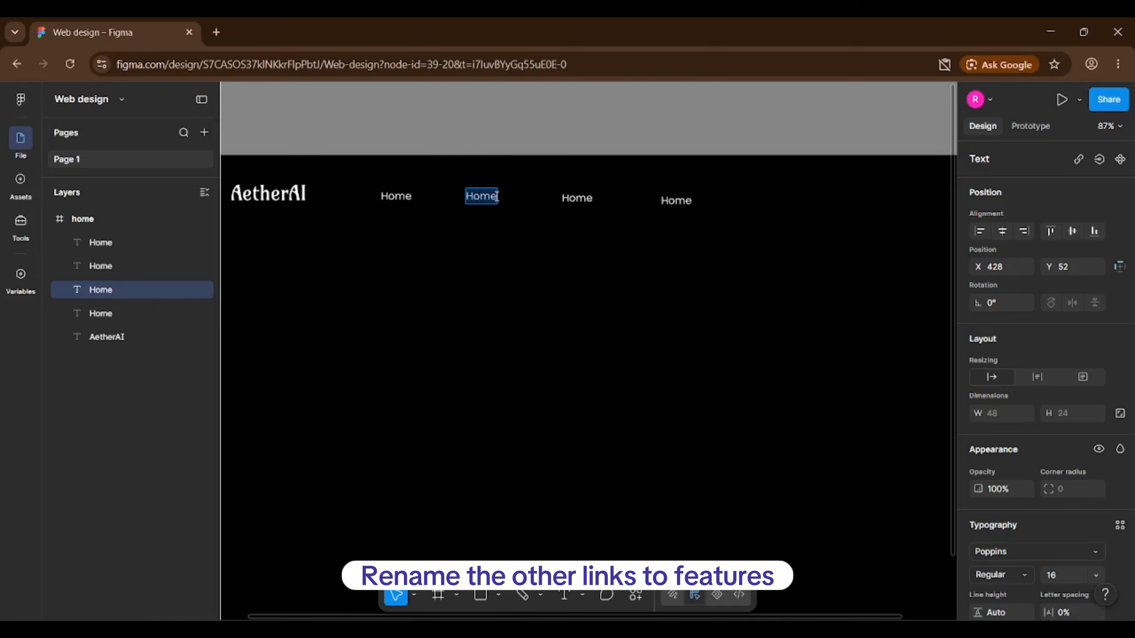
type("Features")
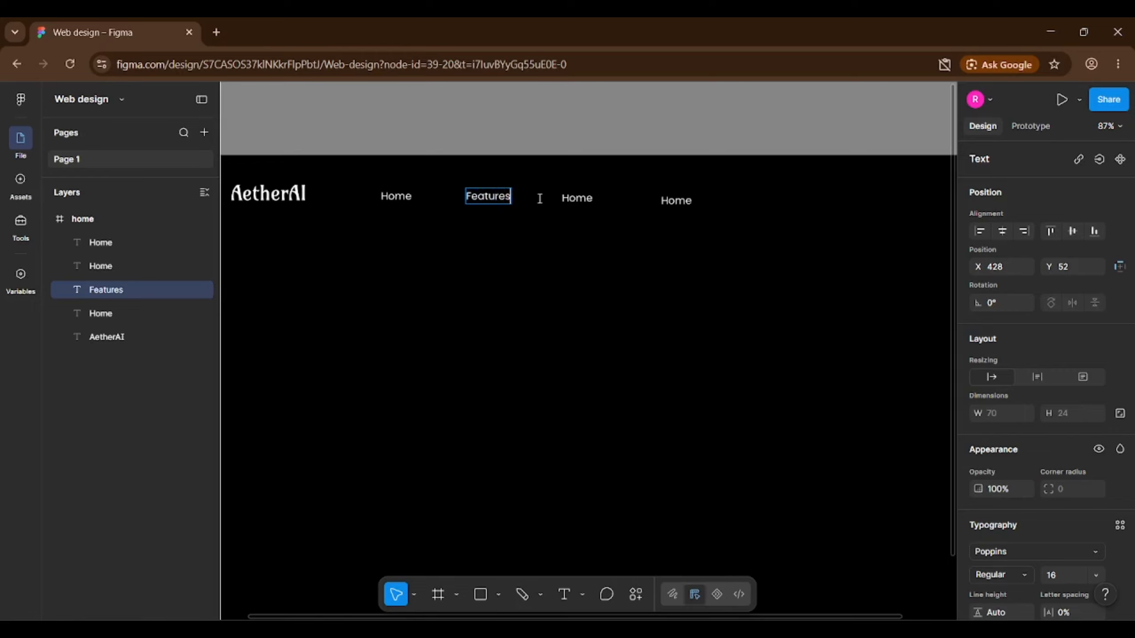
double_click(576, 198)
type("P")
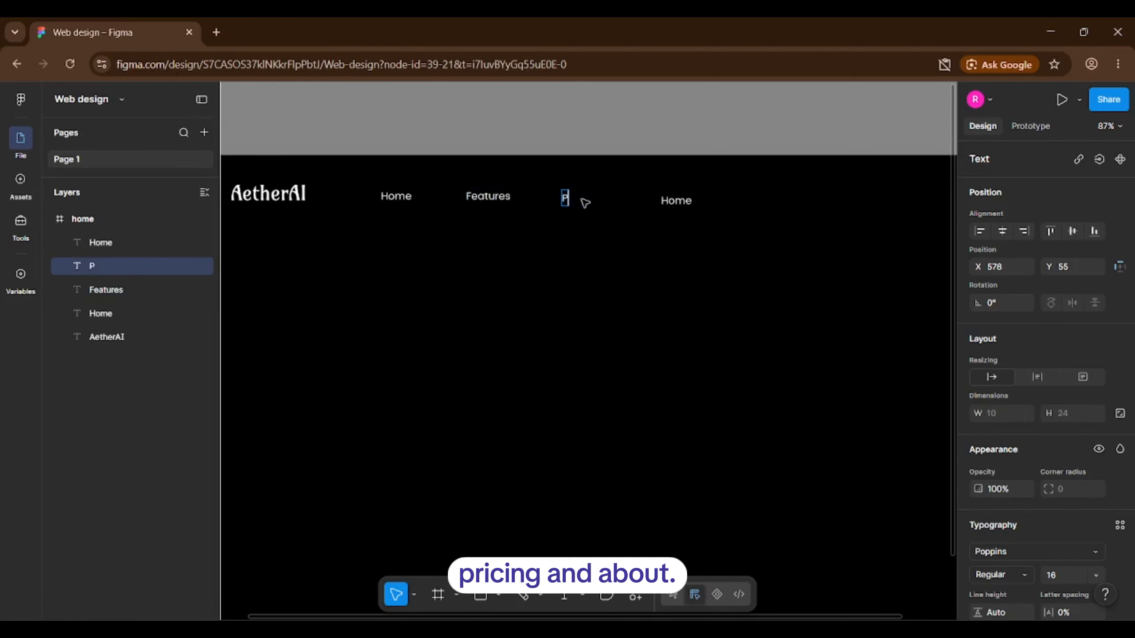
type("ricing")
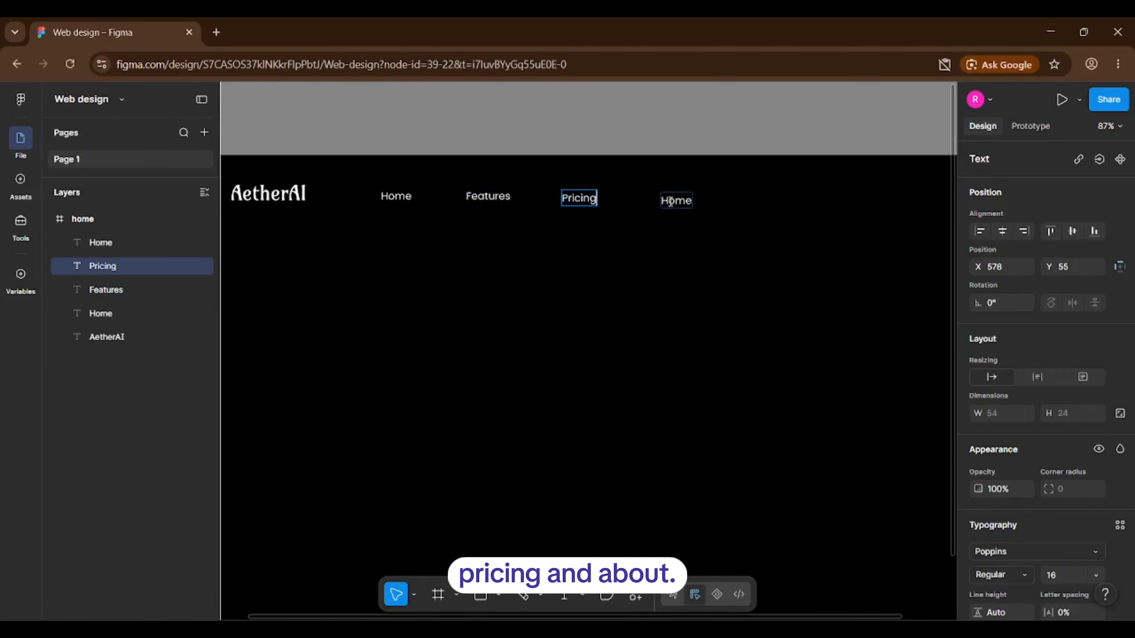
double_click(670, 200)
type("About")
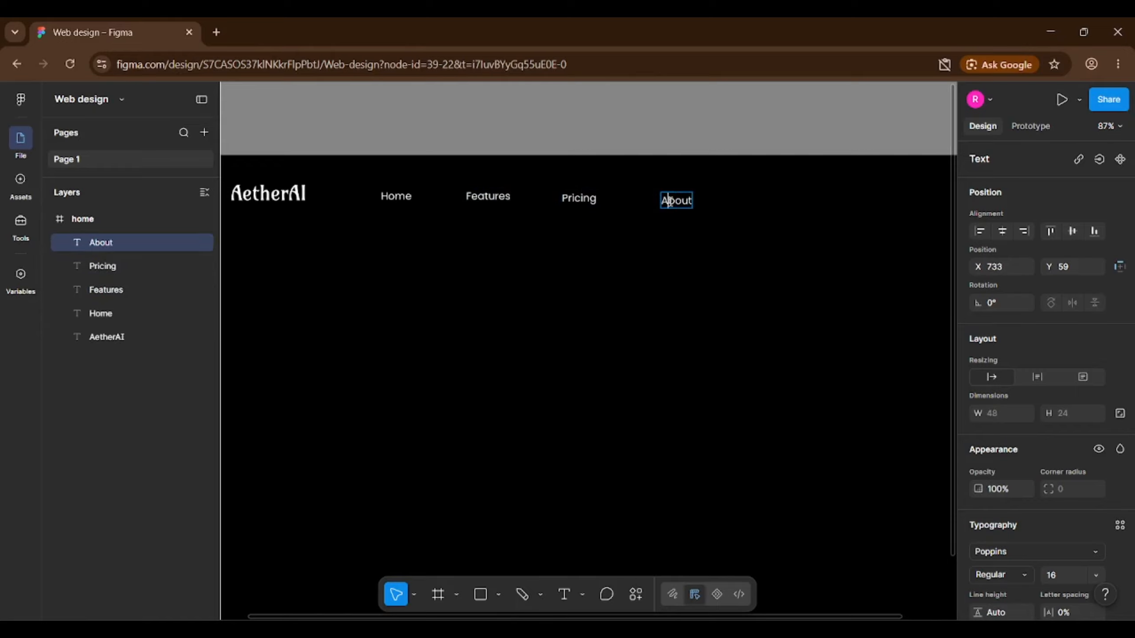
key("Escape")
key("Escape")
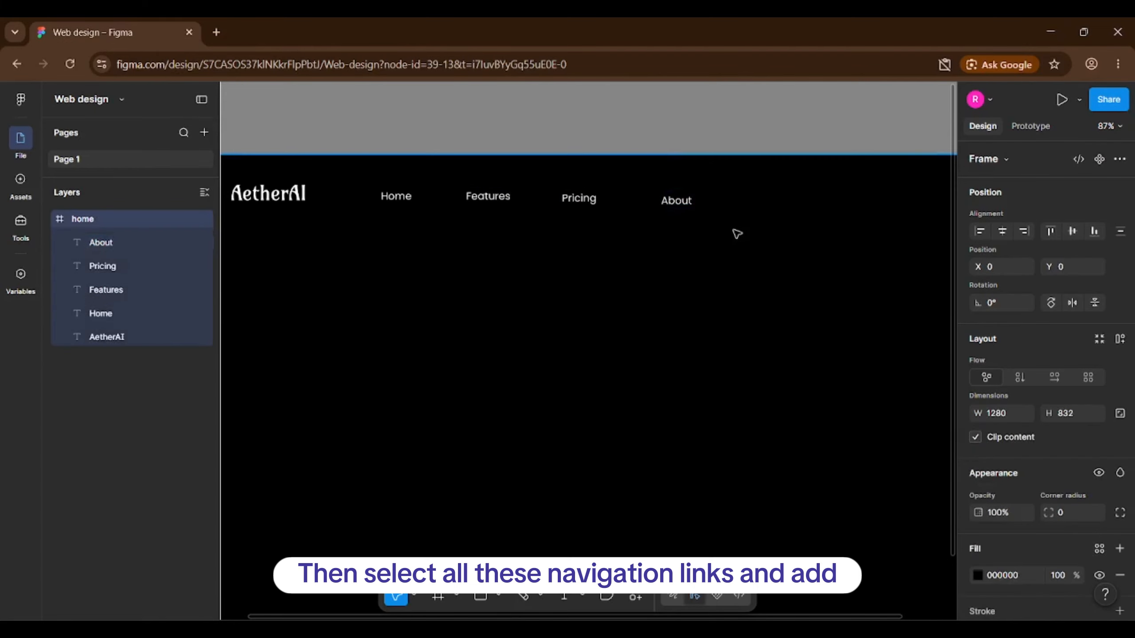
Wrap the four nav links in an auto layout frame with a 44 gap.
left_click_drag(736, 242, 373, 183)
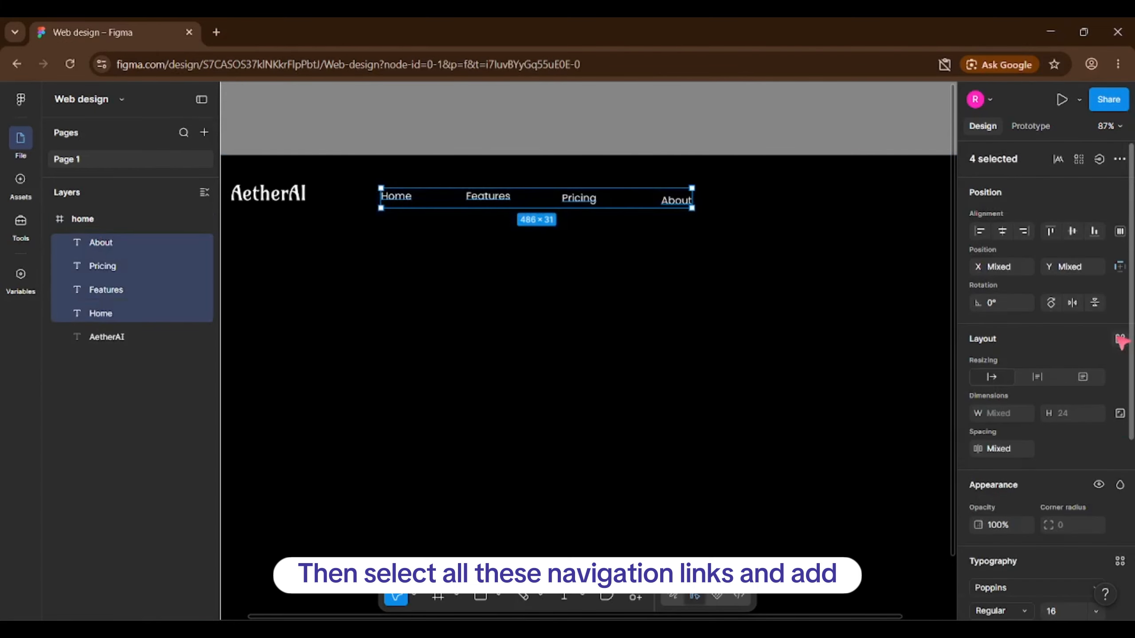
left_click(1120, 338)
scroll(1077, 439, "down", 2)
left_click(1079, 377)
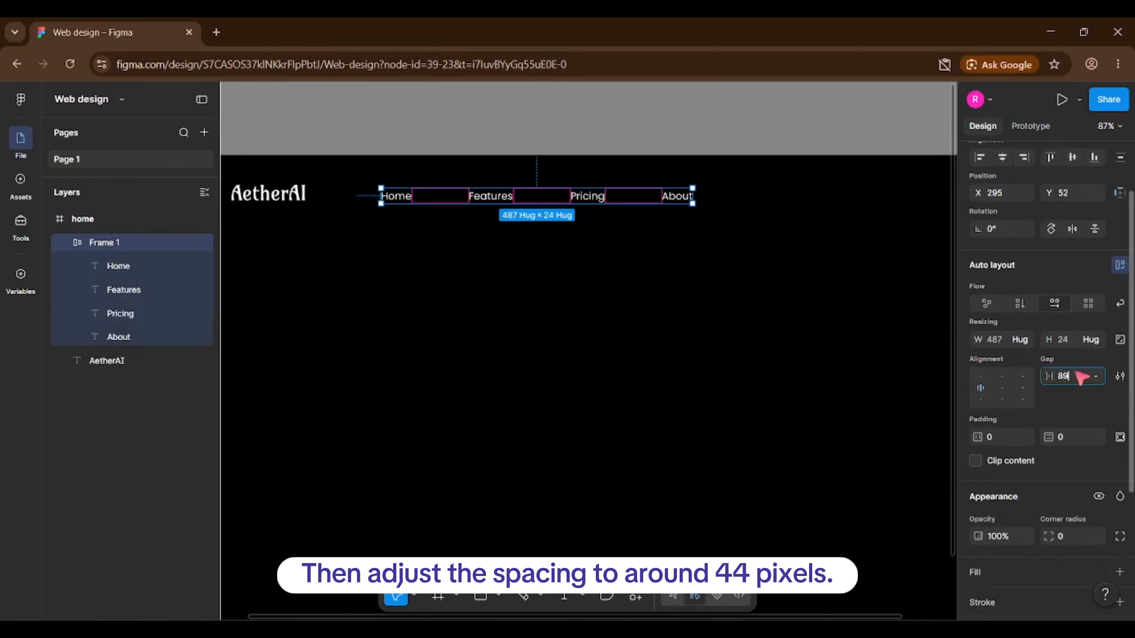
type("44")
key("Return")
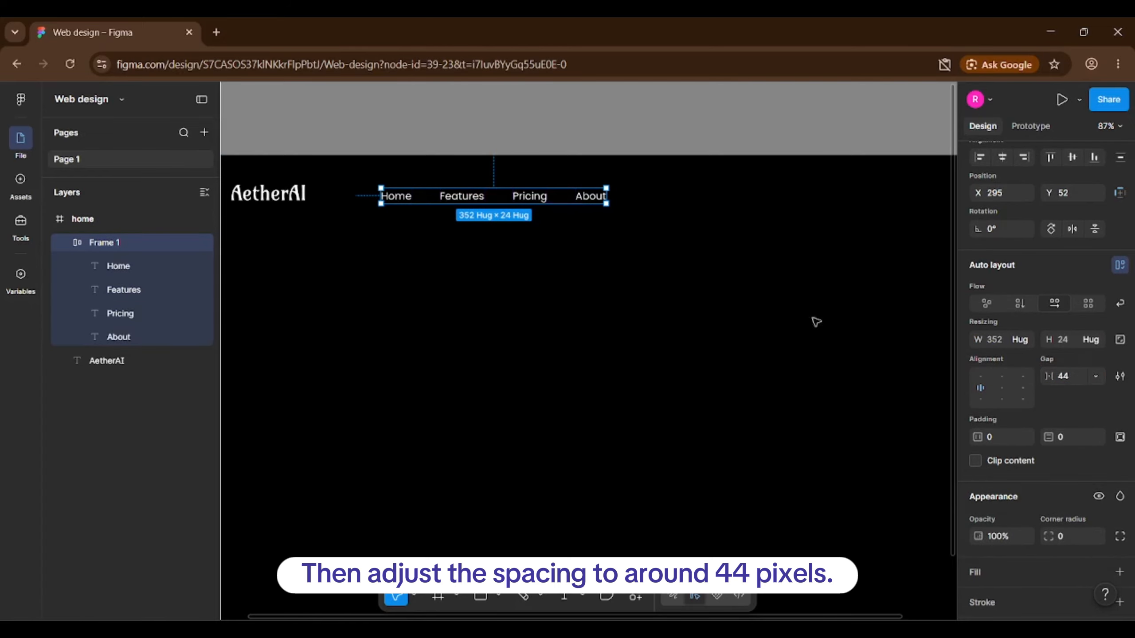
left_click(387, 228)
scroll(393, 181, "up", 5)
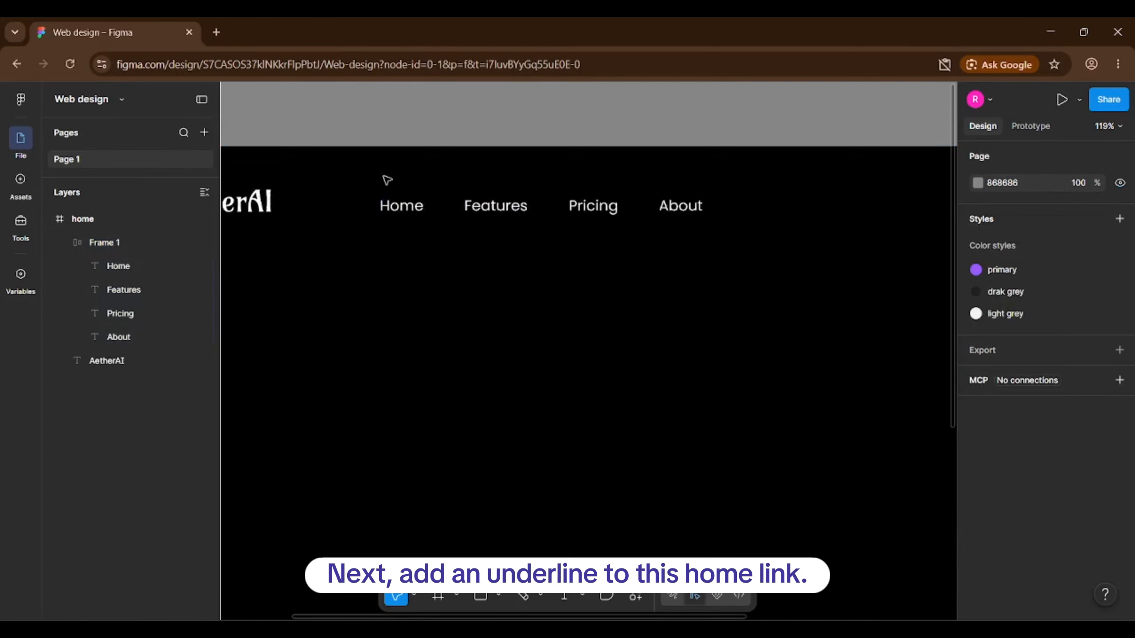
Wrap the Home link in its own frame with a bottom-only stroke.
left_click(409, 219)
right_click(411, 221)
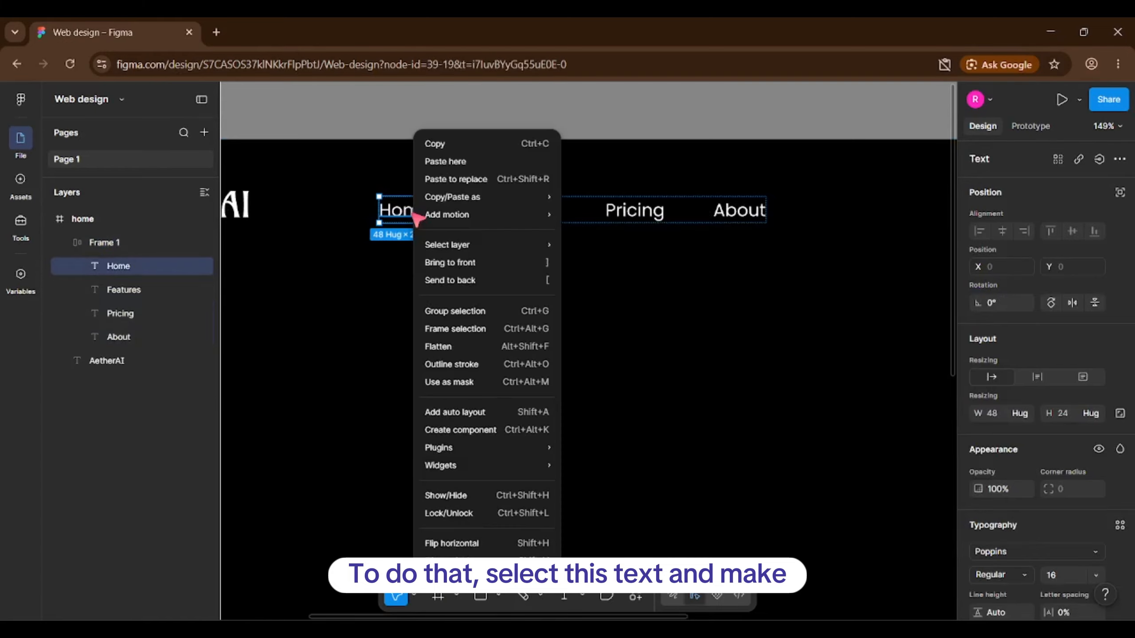
left_click(474, 331)
scroll(1121, 460, "down", 5)
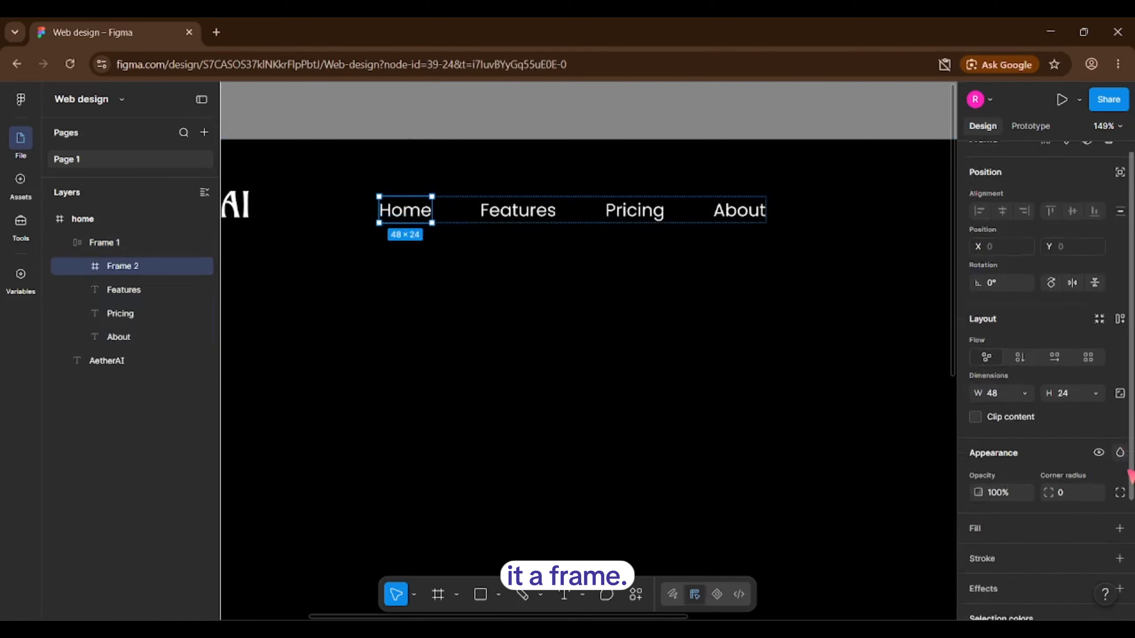
scroll(1121, 458, "down", 1)
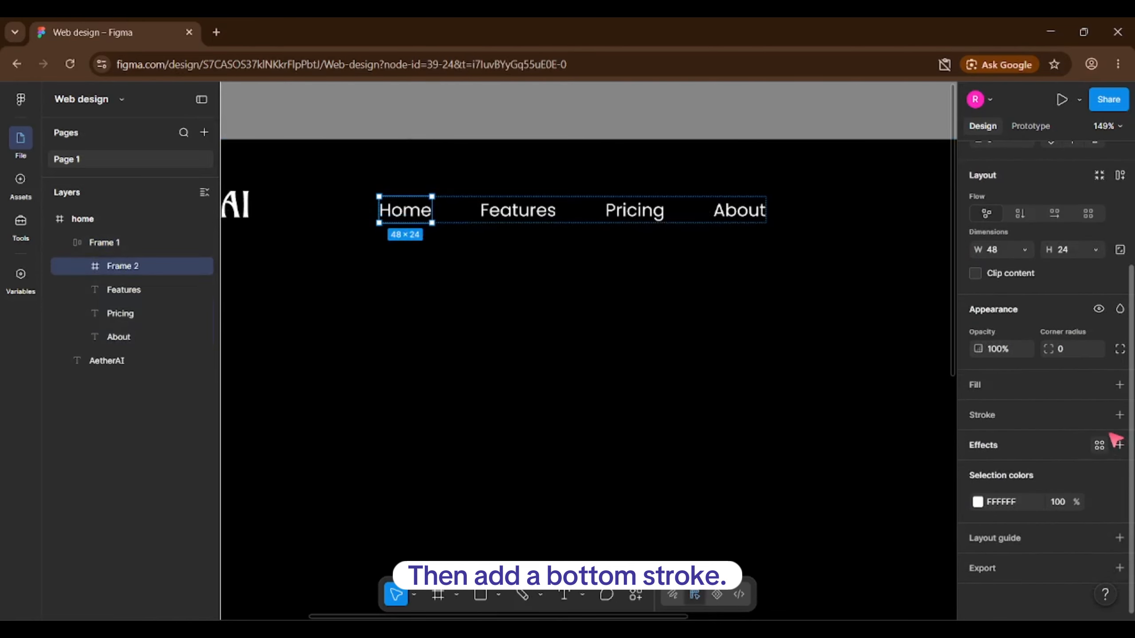
left_click(1119, 415)
left_click(1119, 479)
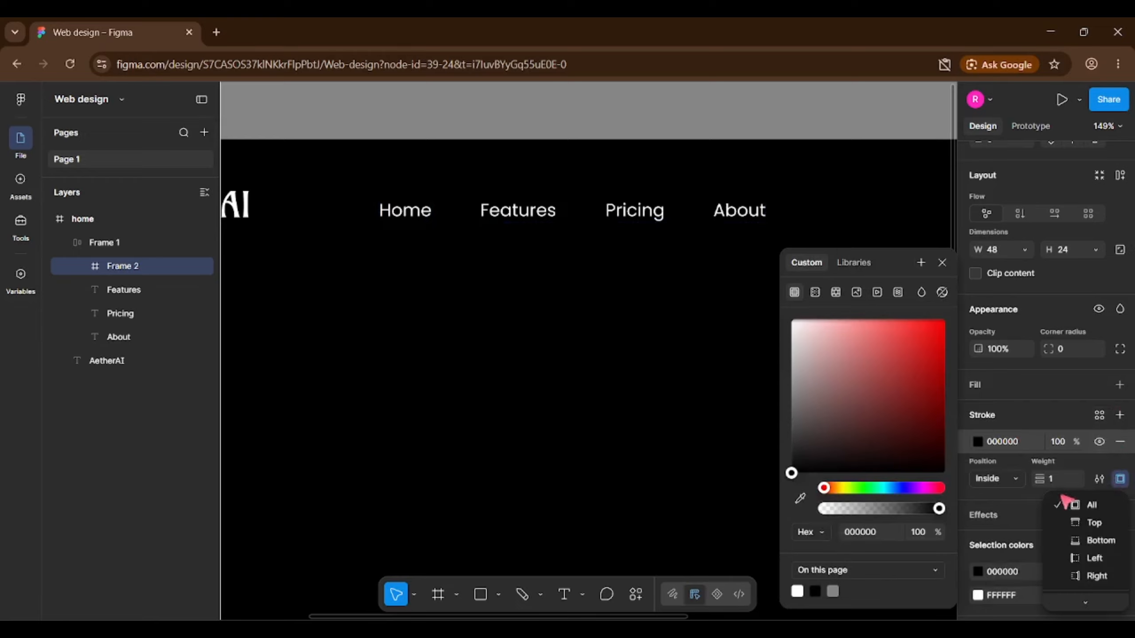
left_click(1098, 540)
scroll(1099, 541, "down", 3)
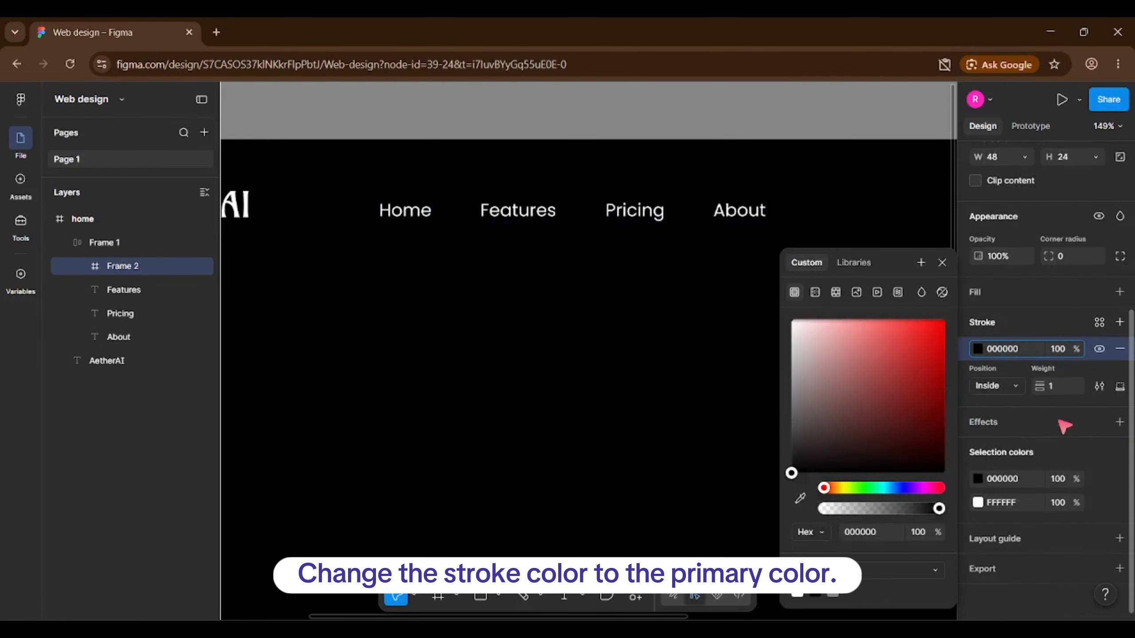
Apply the primary colour style to both the underline and the Home text.
left_click(1099, 478)
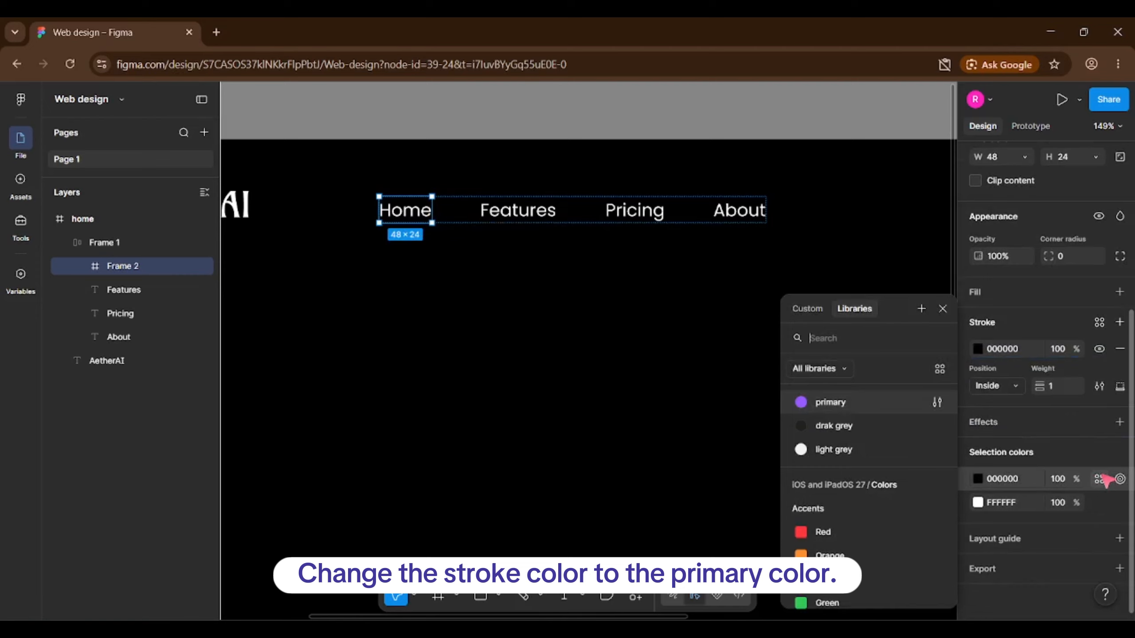
left_click(866, 407)
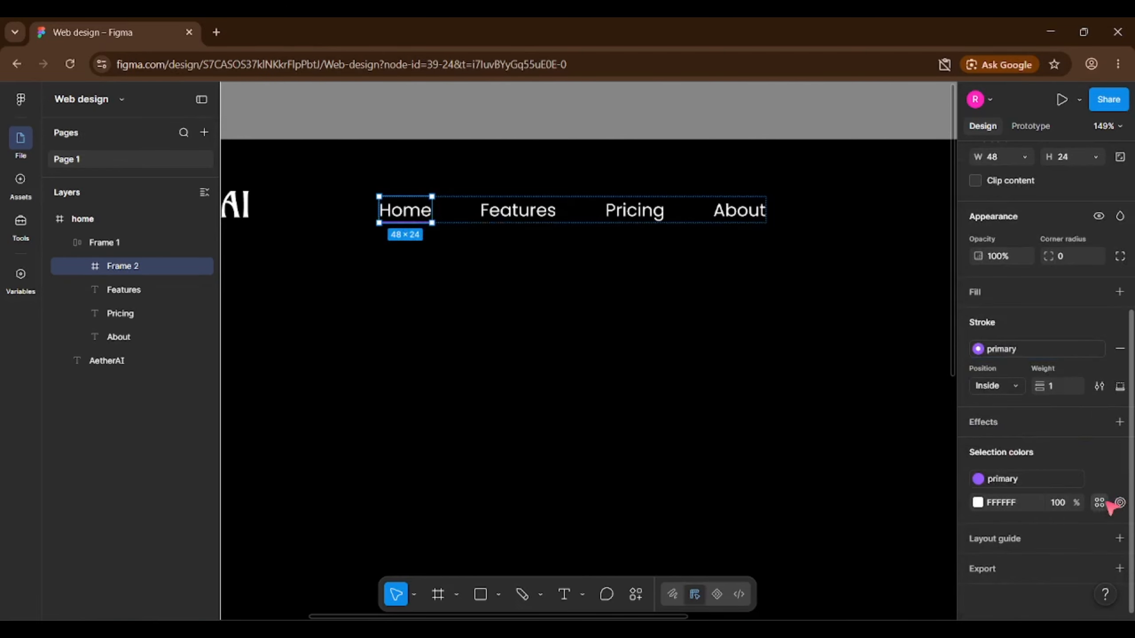
left_click(1099, 503)
left_click(854, 397)
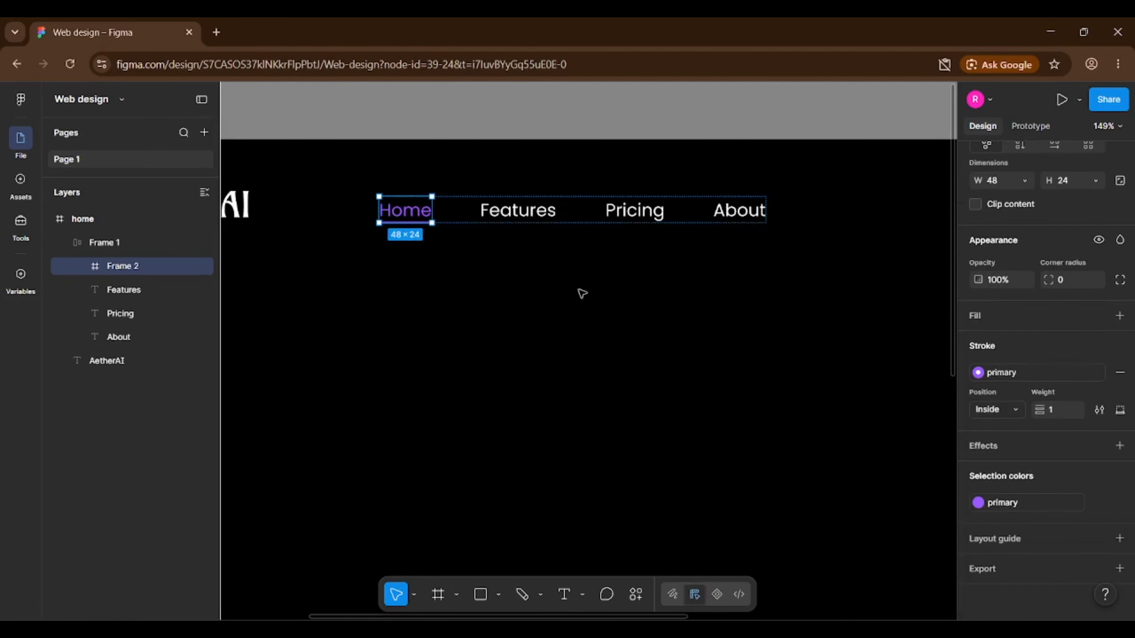
Set the Home text to Medium weight.
left_click(405, 210)
left_click(996, 342)
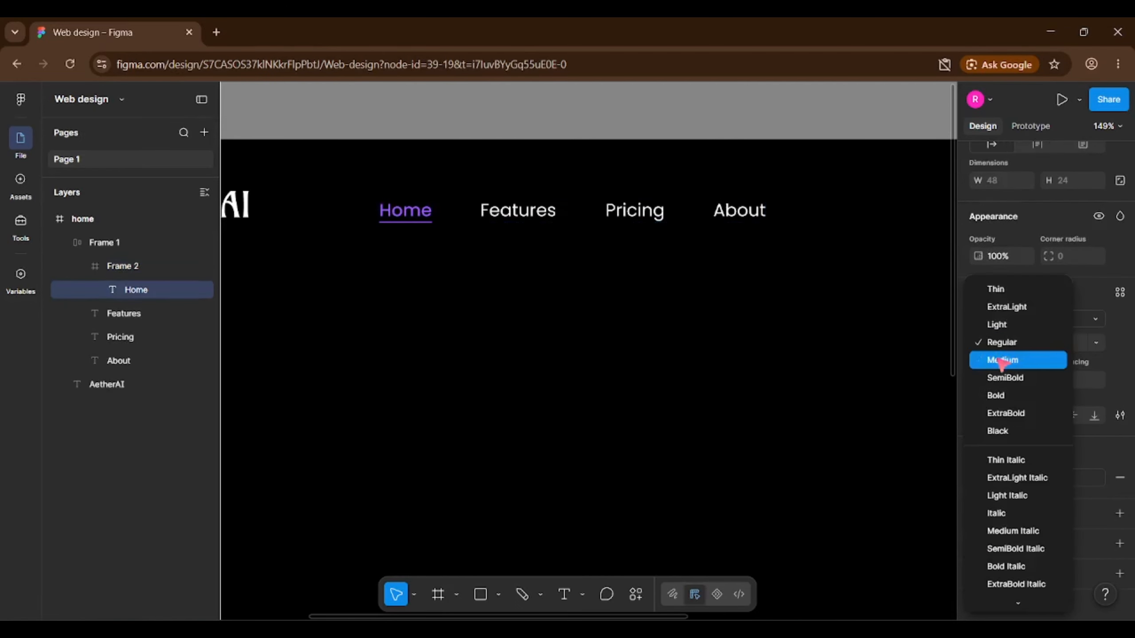
left_click(1002, 360)
left_click(529, 283)
scroll(453, 273, "down", 5)
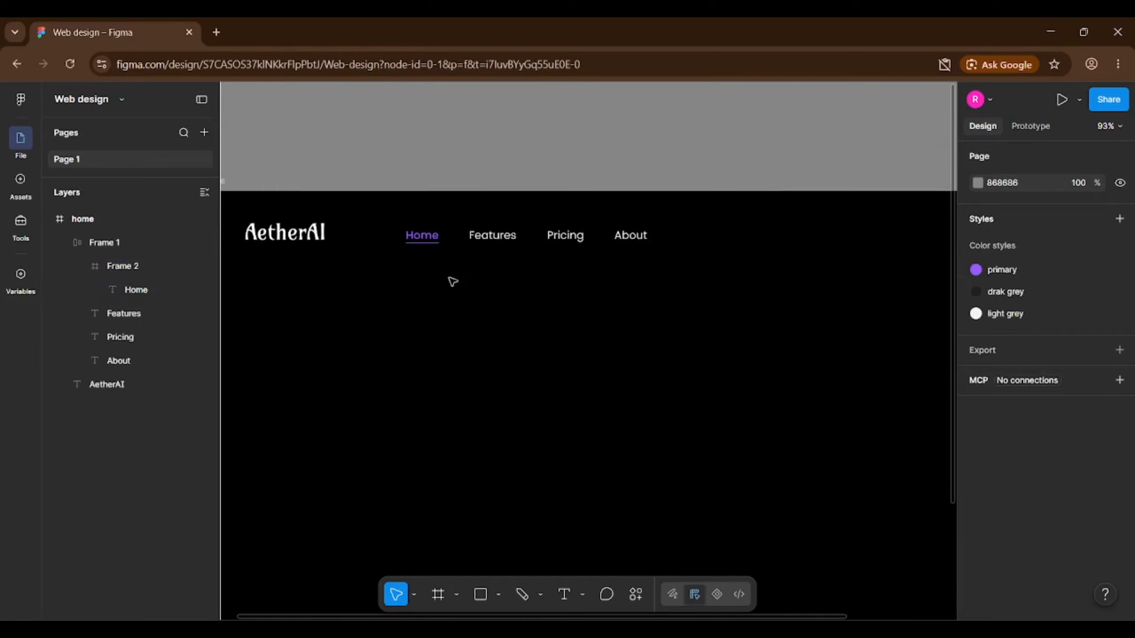
scroll(518, 228, "down", 1)
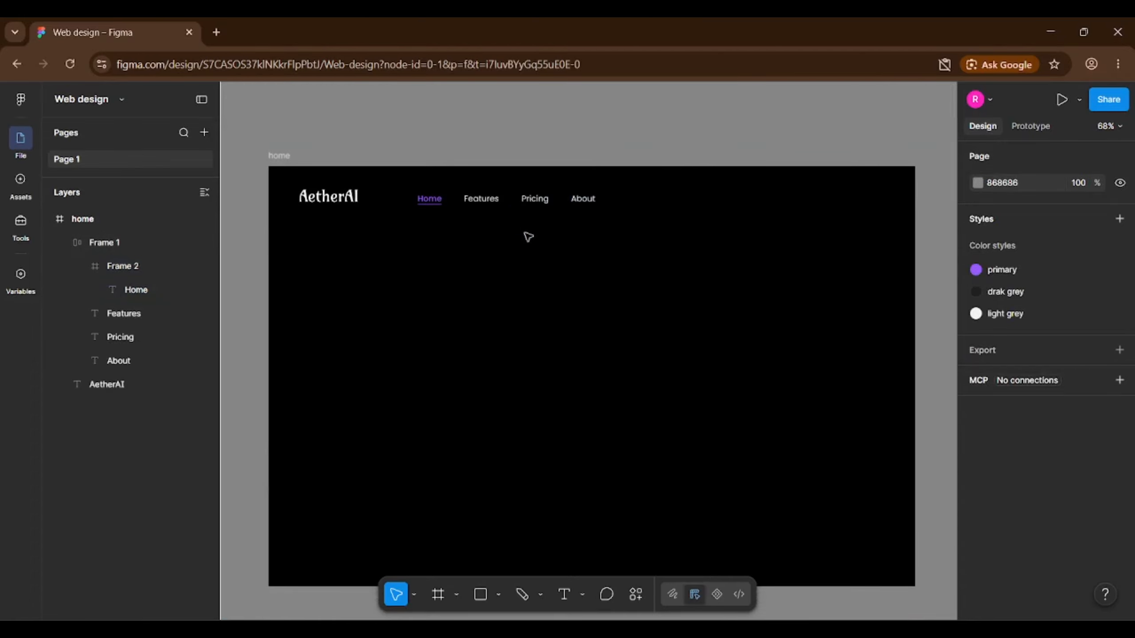
left_click(525, 200)
Copy the Pricing link to the header's right end and retype it as 'Get Started'.
left_click(531, 199)
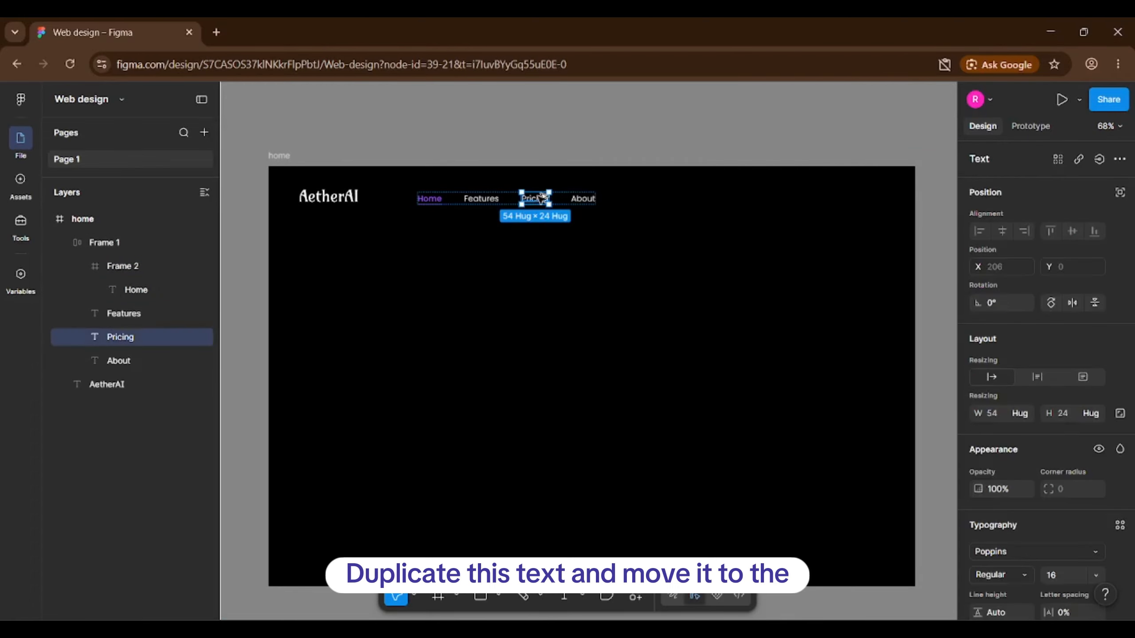
left_click_drag(542, 197, 806, 207)
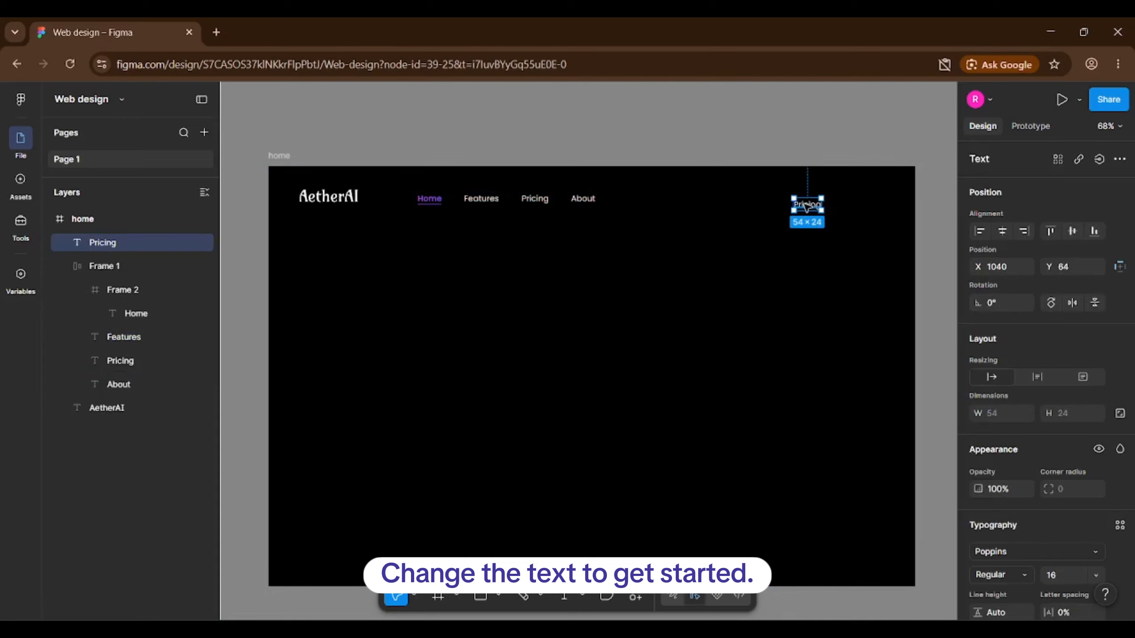
double_click(806, 205)
type("Get")
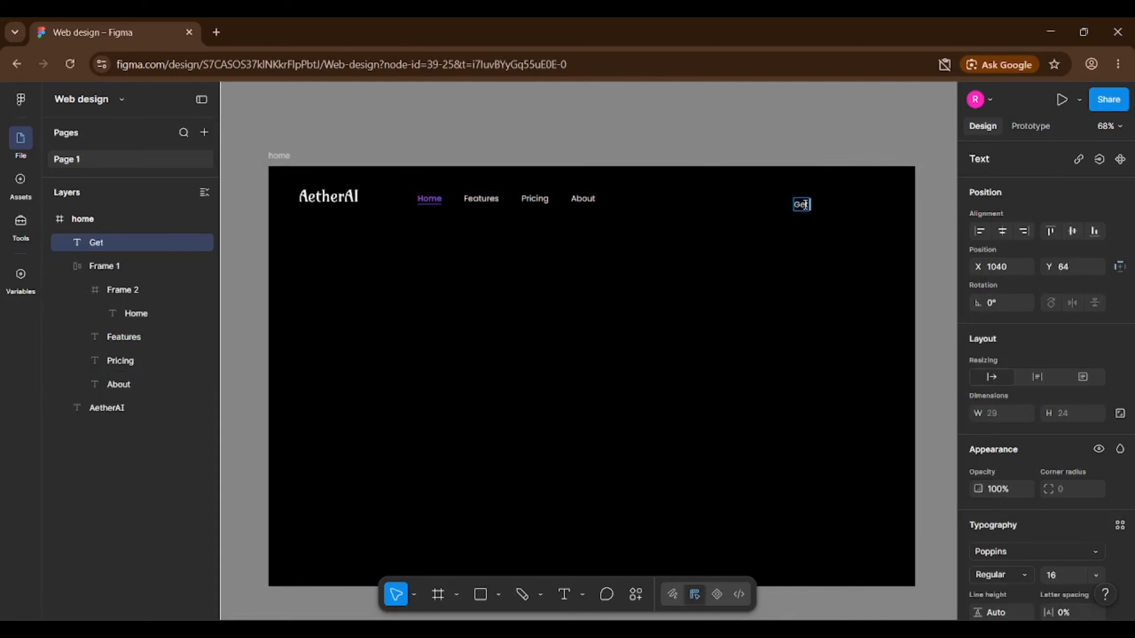
type(" Started")
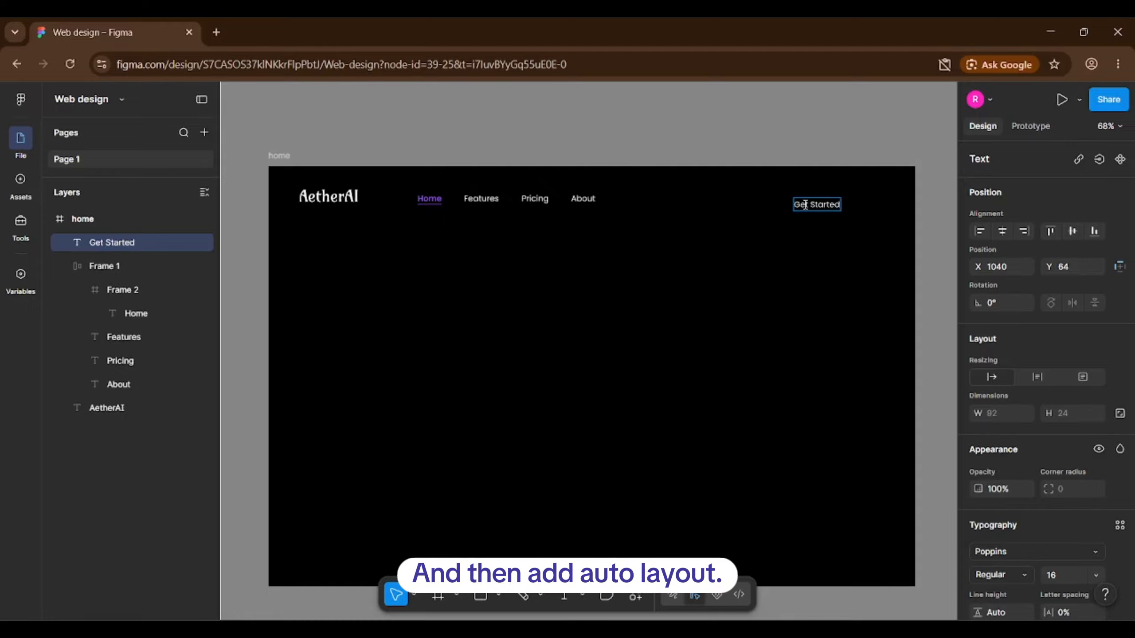
key("Escape")
Wrap Get Started in auto layout with corner radius 100 and a primary fill.
scroll(864, 201, "up", 3)
key("shift+a")
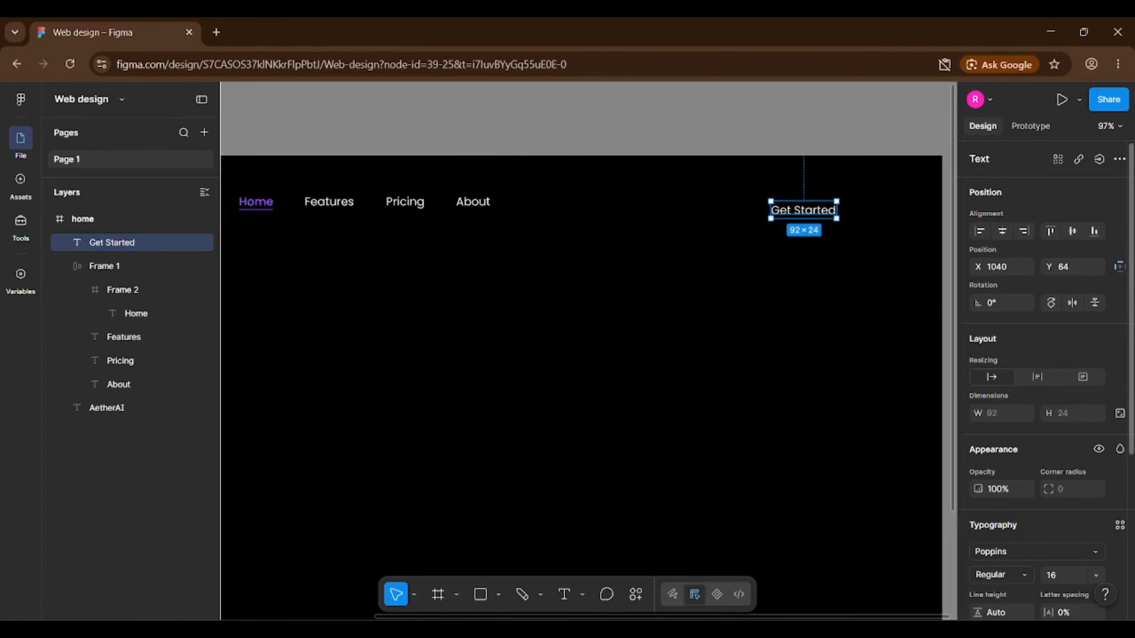
scroll(1103, 376, "up", 1)
scroll(1102, 385, "down", 1)
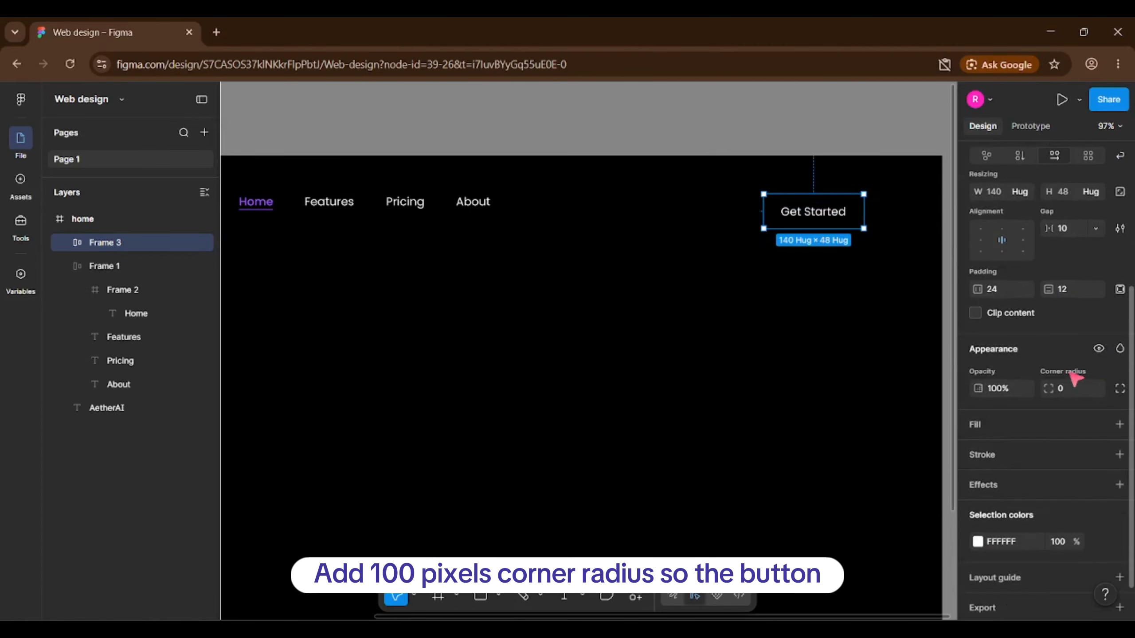
left_click(1077, 389)
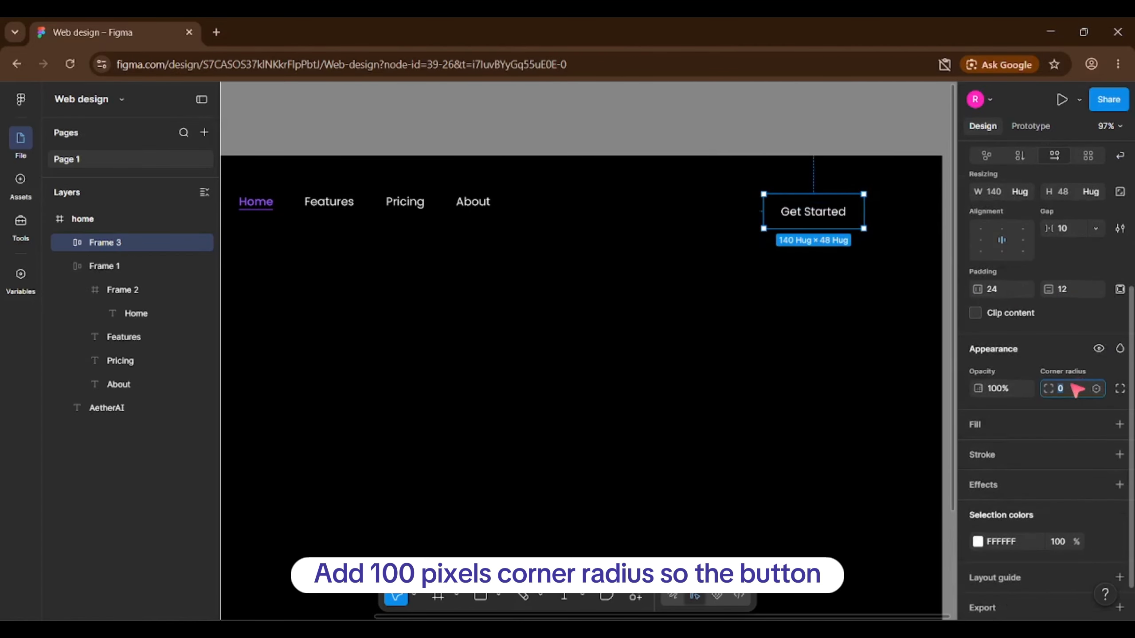
left_click(1119, 424)
left_click(1099, 424)
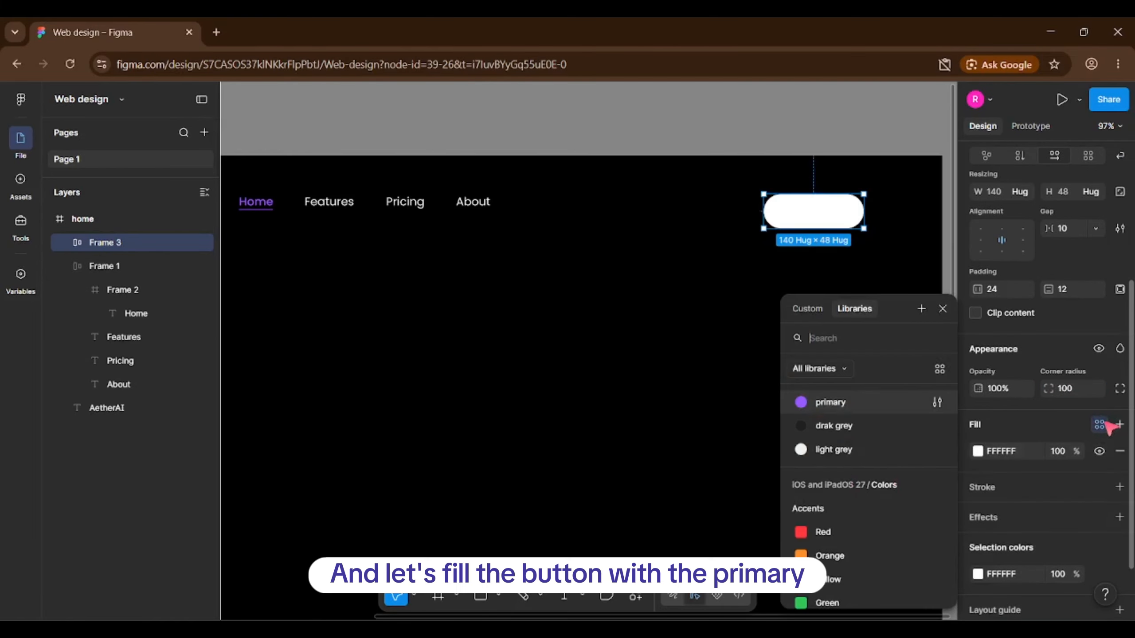
left_click(832, 403)
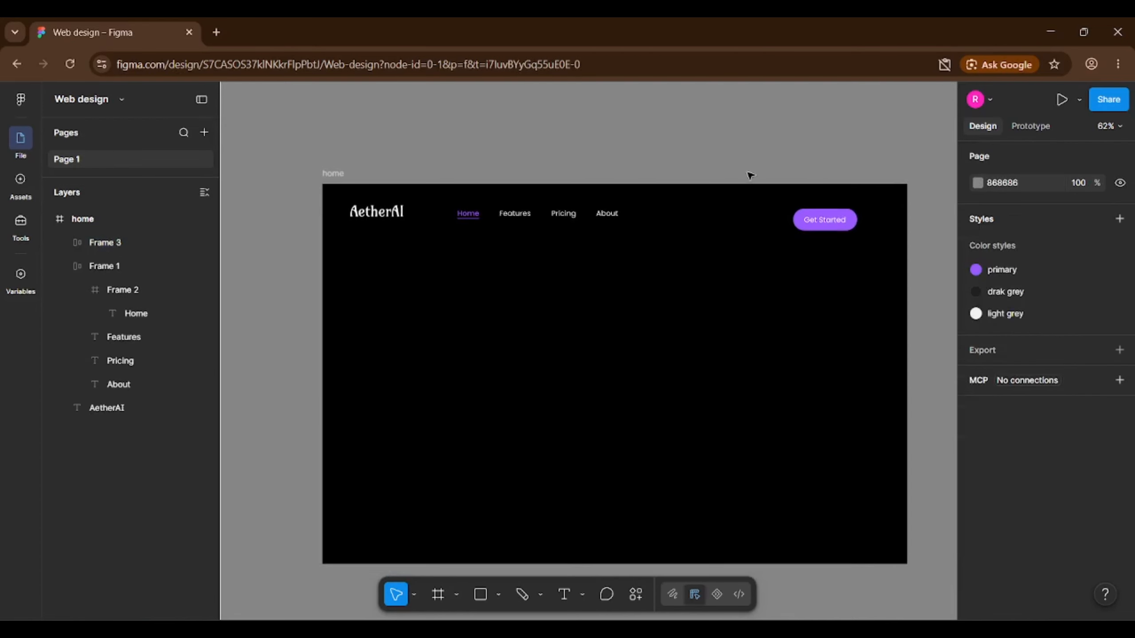
left_click(397, 205)
Group logo, nav links and Get Started button into a 1280-wide auto layout bar.
left_click(517, 210, "shift")
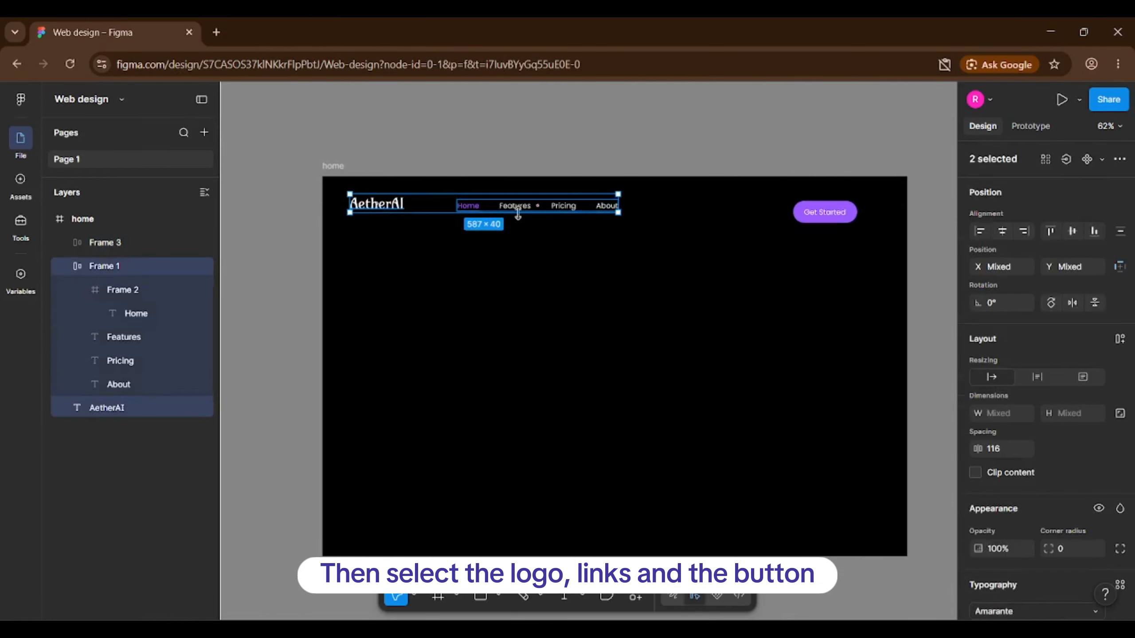
left_click(825, 214, "shift")
key("shift+a")
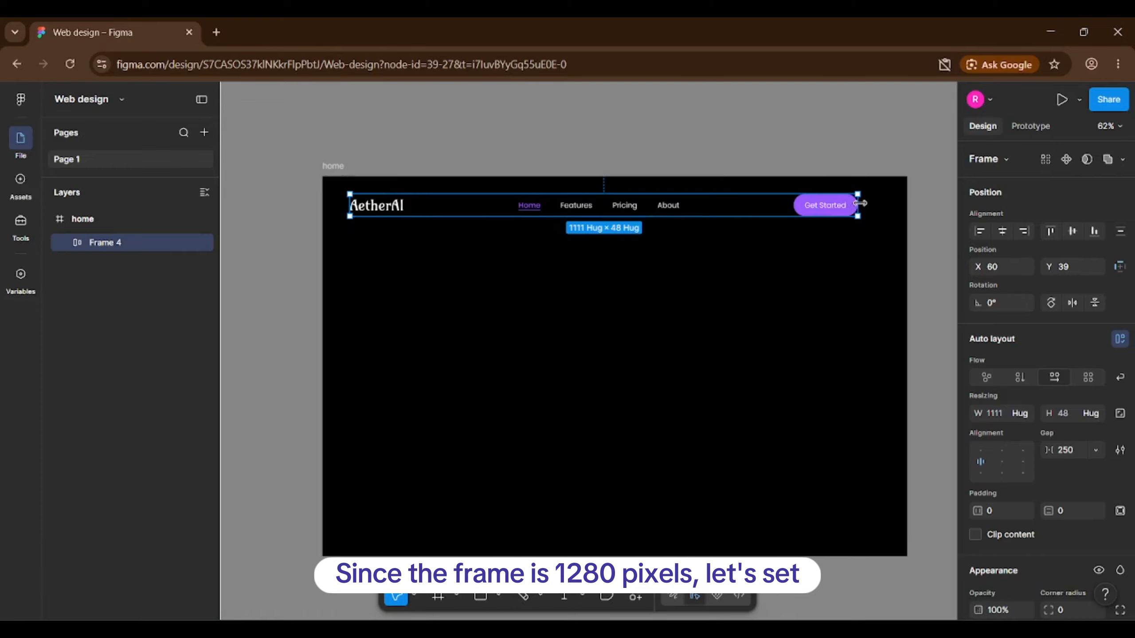
left_click(1001, 414)
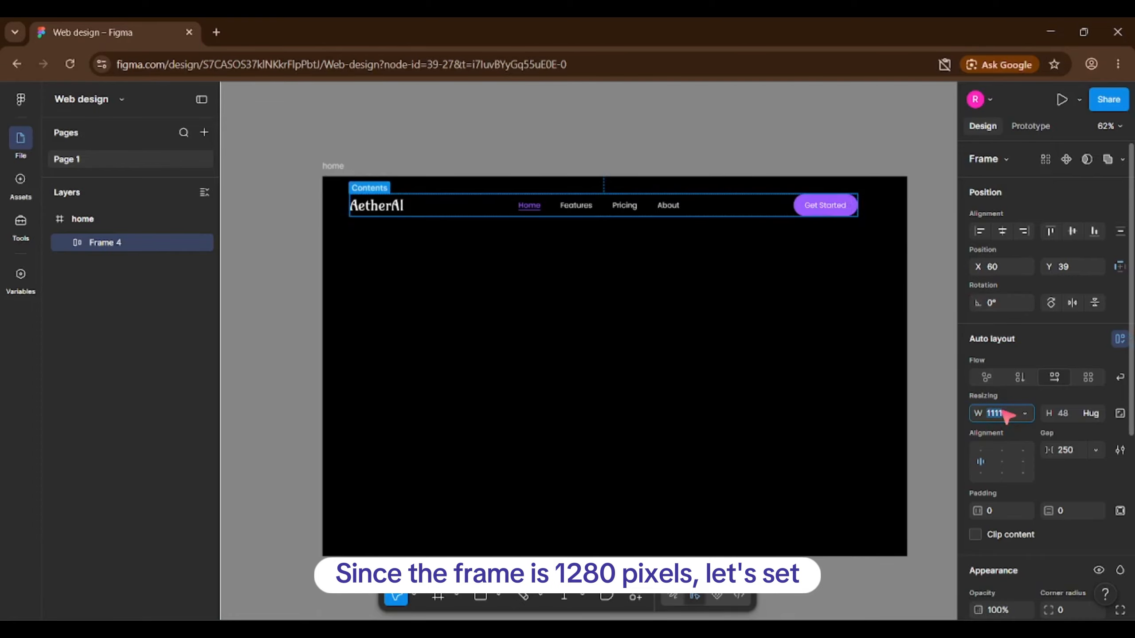
type("1280")
key("Return")
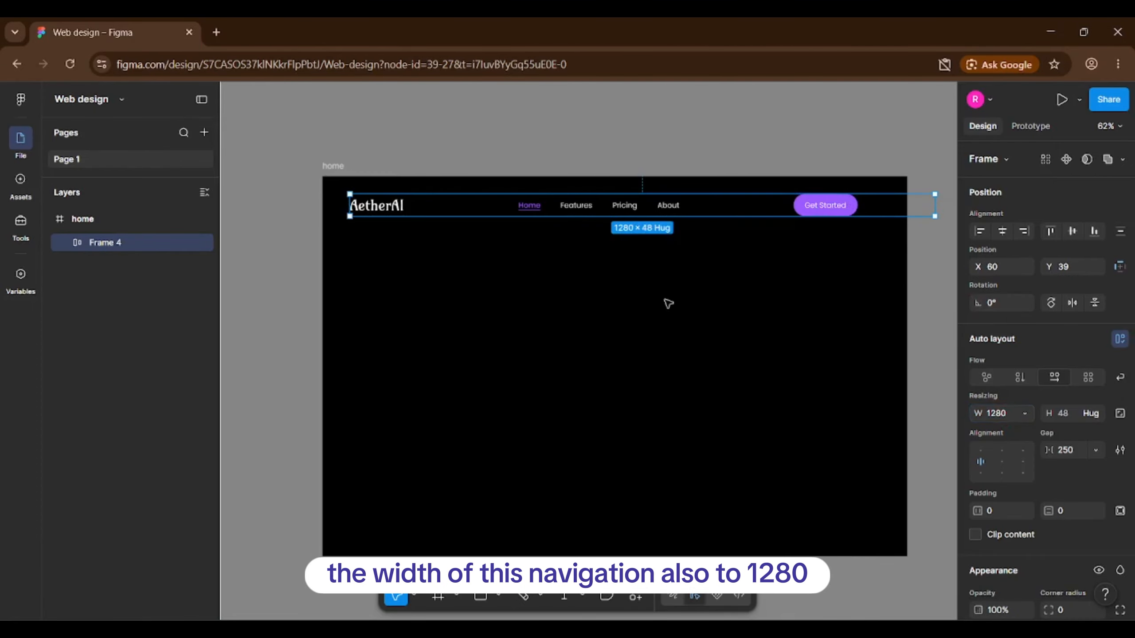
Left-align the bar, centre its items, add 24 vertical padding and pin it to the top.
key("alt+a")
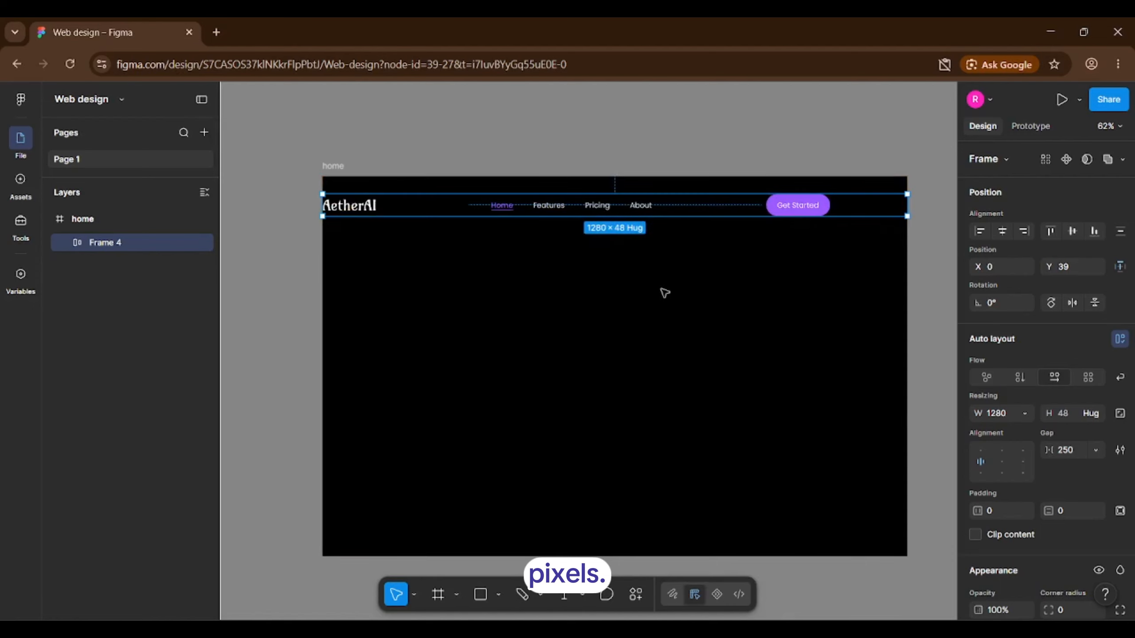
left_click(1005, 464)
left_click(1080, 511)
type("24")
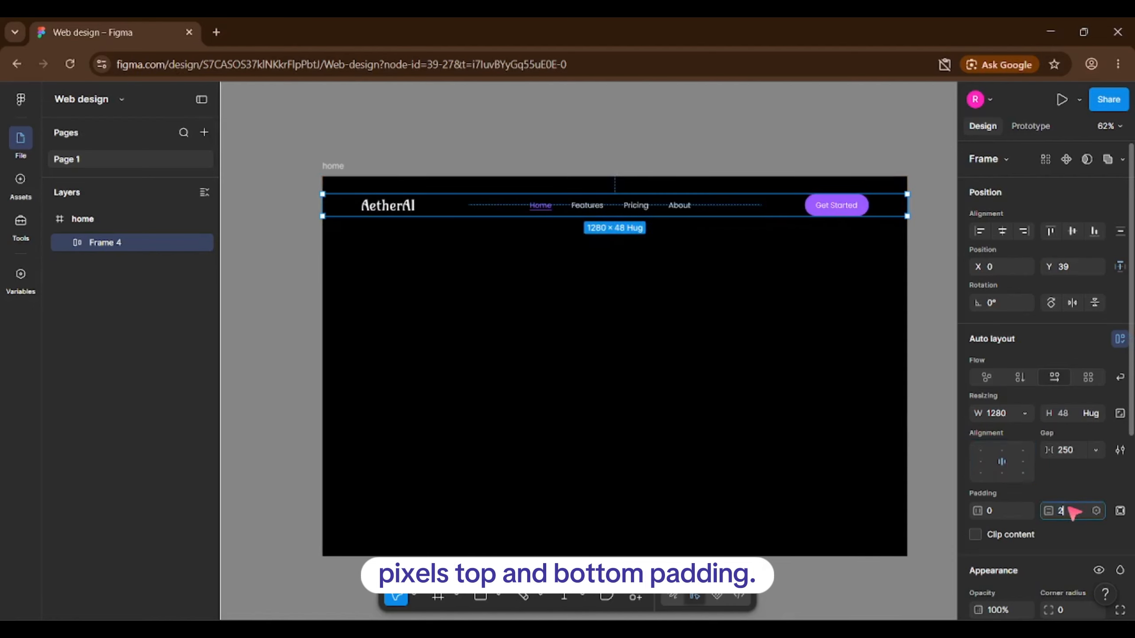
key("Return")
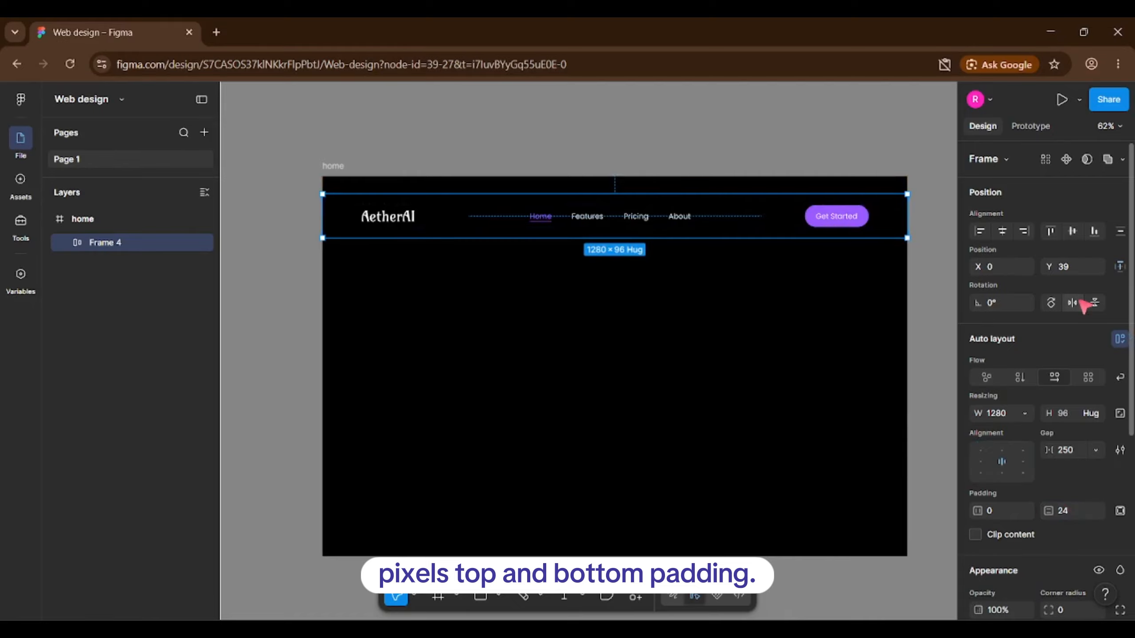
left_click(1050, 231)
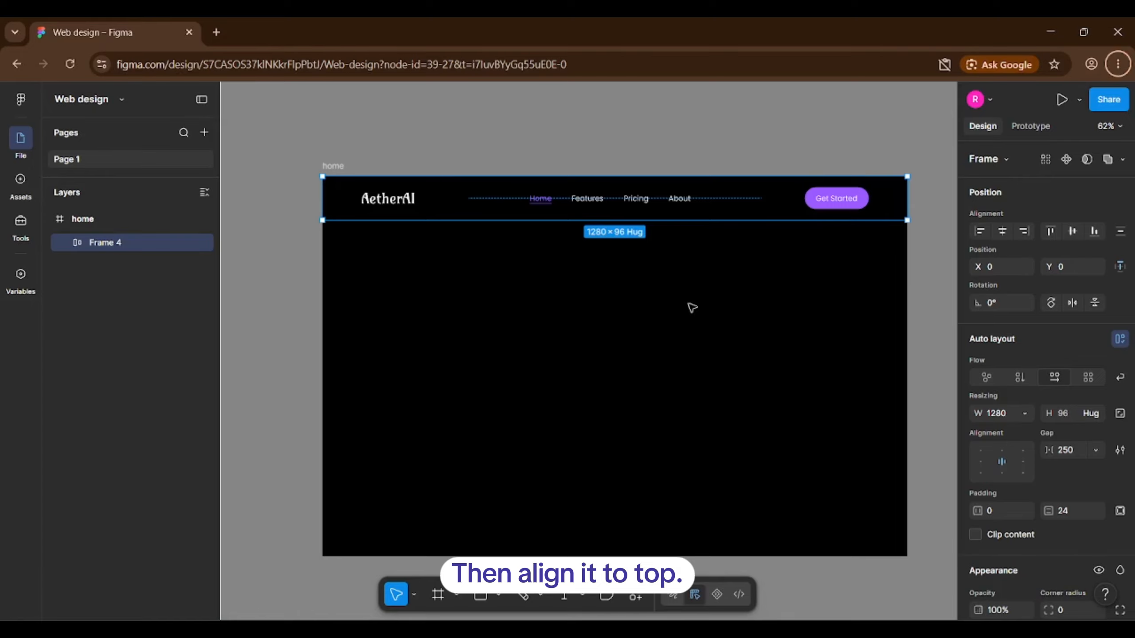
scroll(1123, 420, "down", 5)
Give the nav bar a bottom-only white FFFFFF stroke at 20% opacity.
left_click(1119, 391)
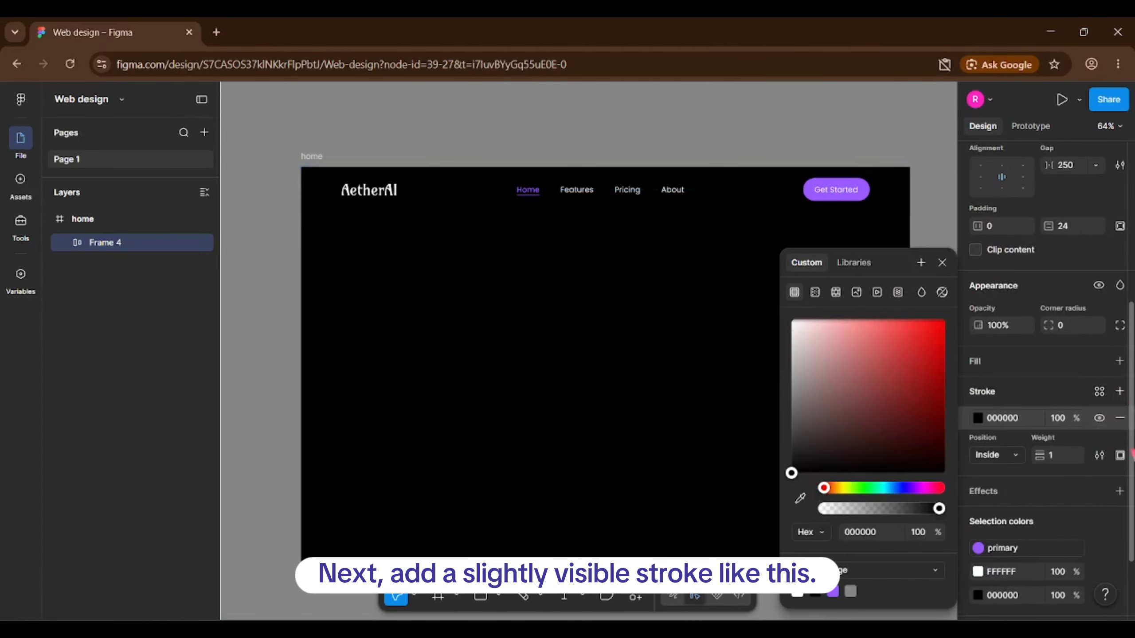
left_click(1120, 455)
left_click(1090, 517)
left_click(876, 401)
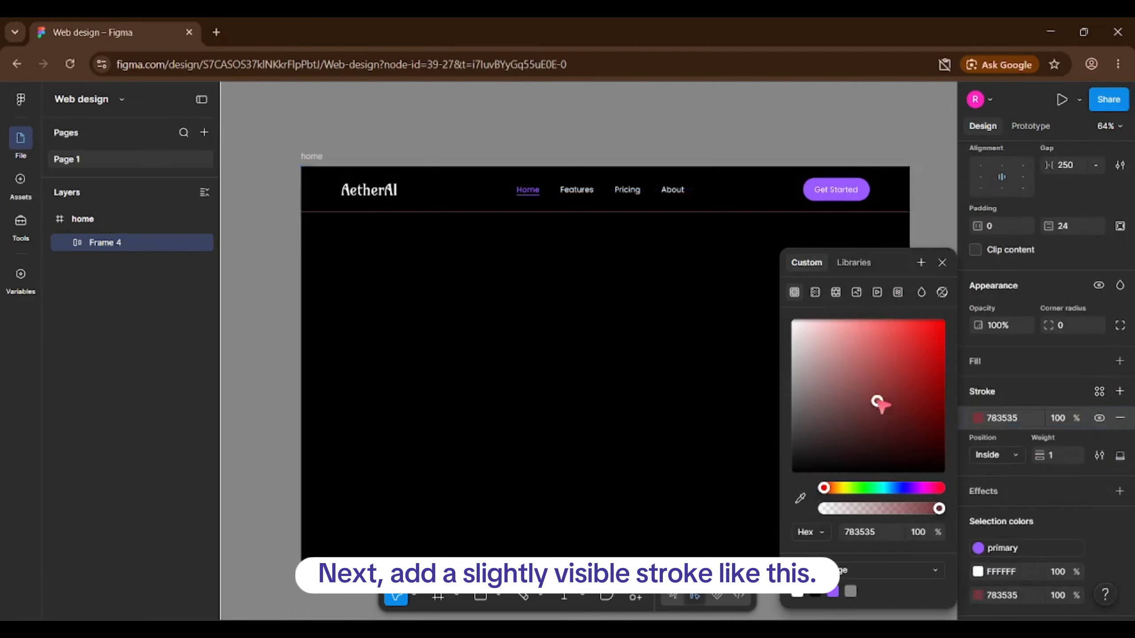
left_click_drag(877, 401, 759, 284)
left_click(916, 532)
type("2")
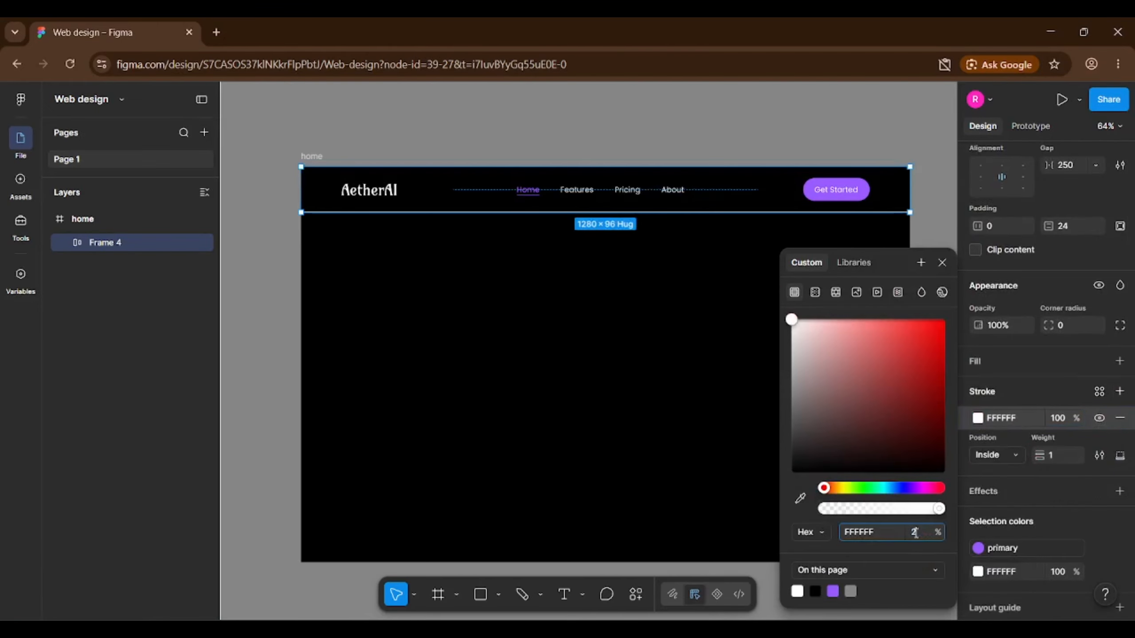
type("0")
key("Return")
scroll(654, 344, "up", 2)
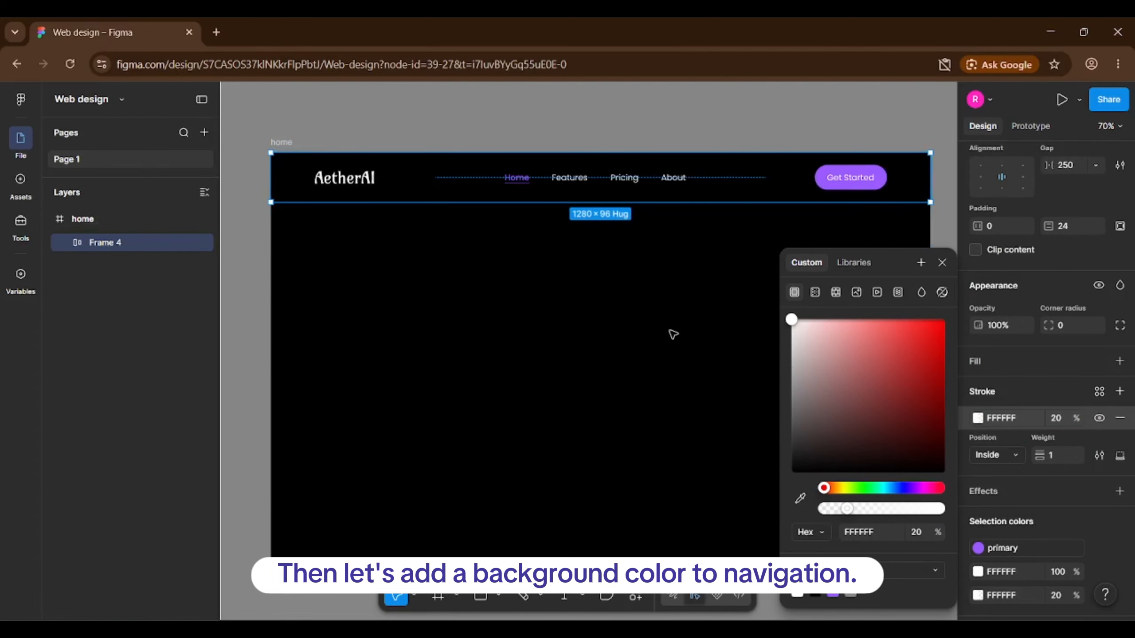
left_click(828, 113)
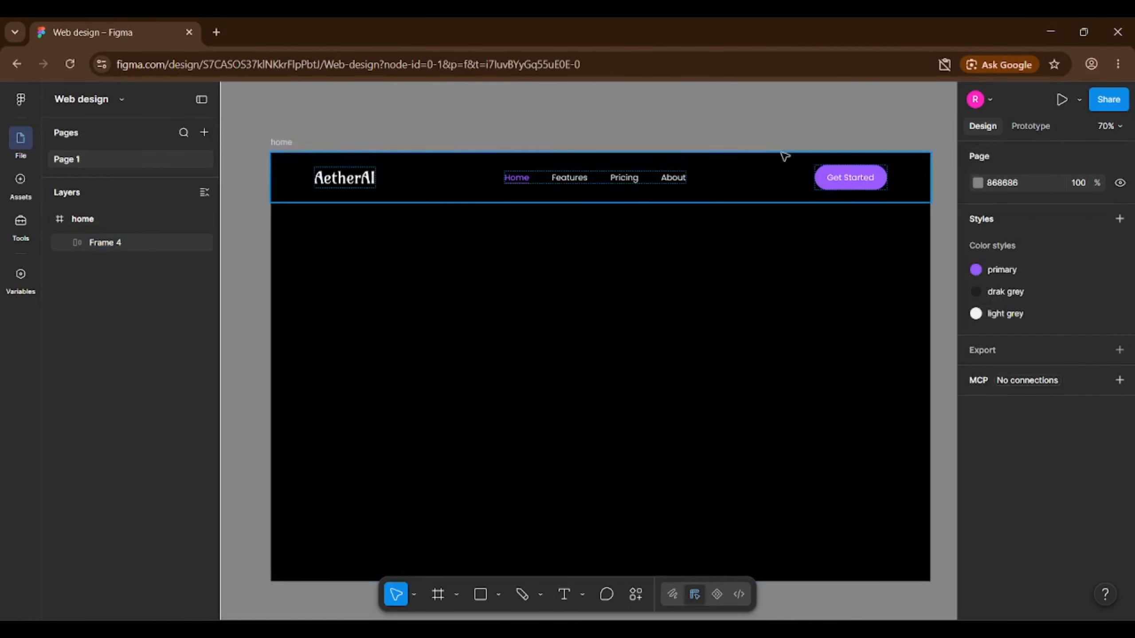
Fill the nav bar with the drak grey style, detached and set to 38% opacity.
left_click(783, 156)
scroll(1077, 411, "down", 8)
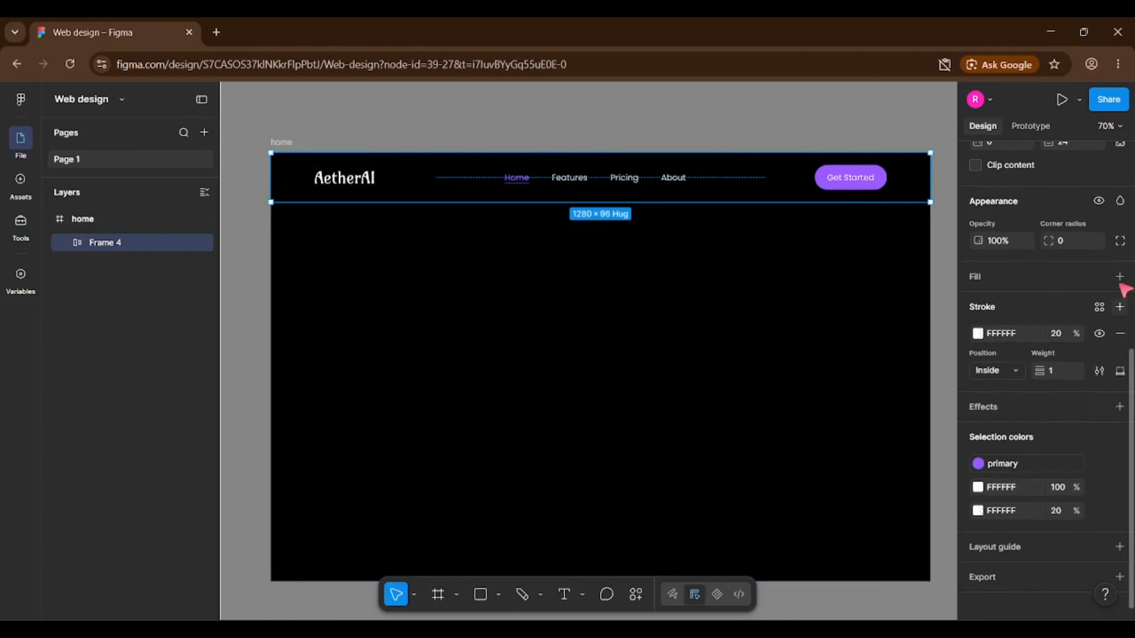
left_click(1120, 276)
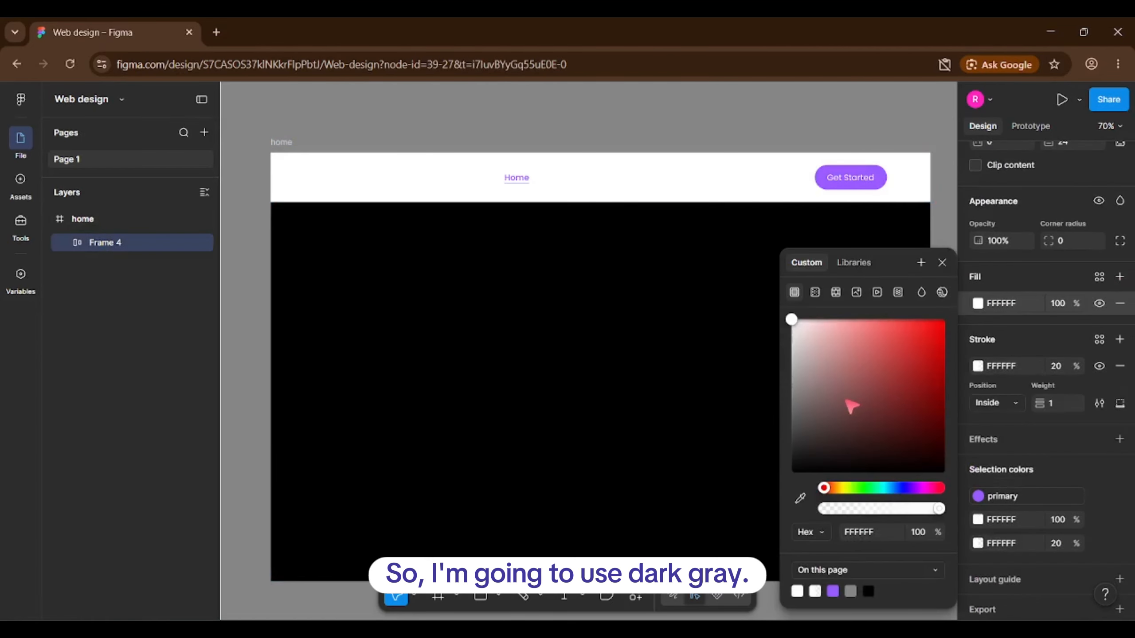
left_click(865, 264)
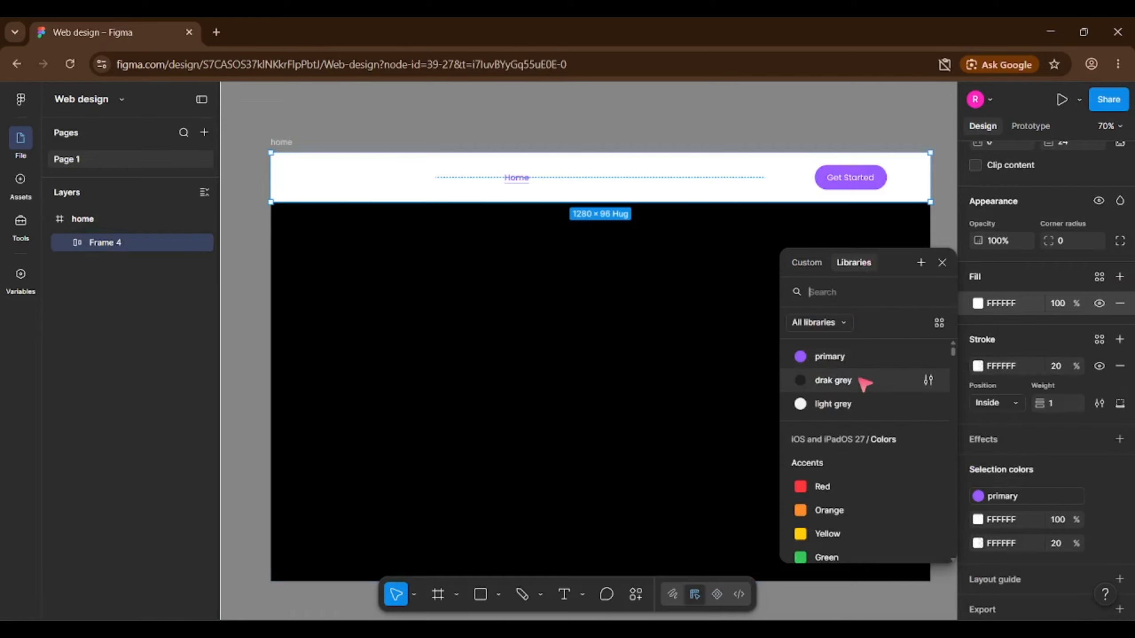
left_click(833, 380)
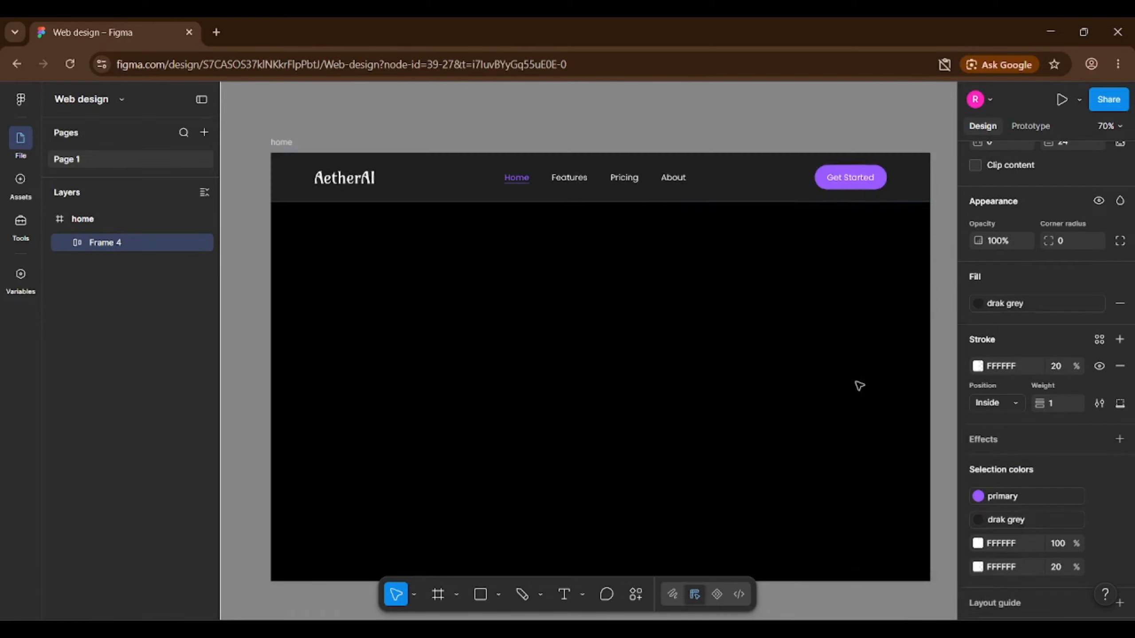
left_click(1102, 304)
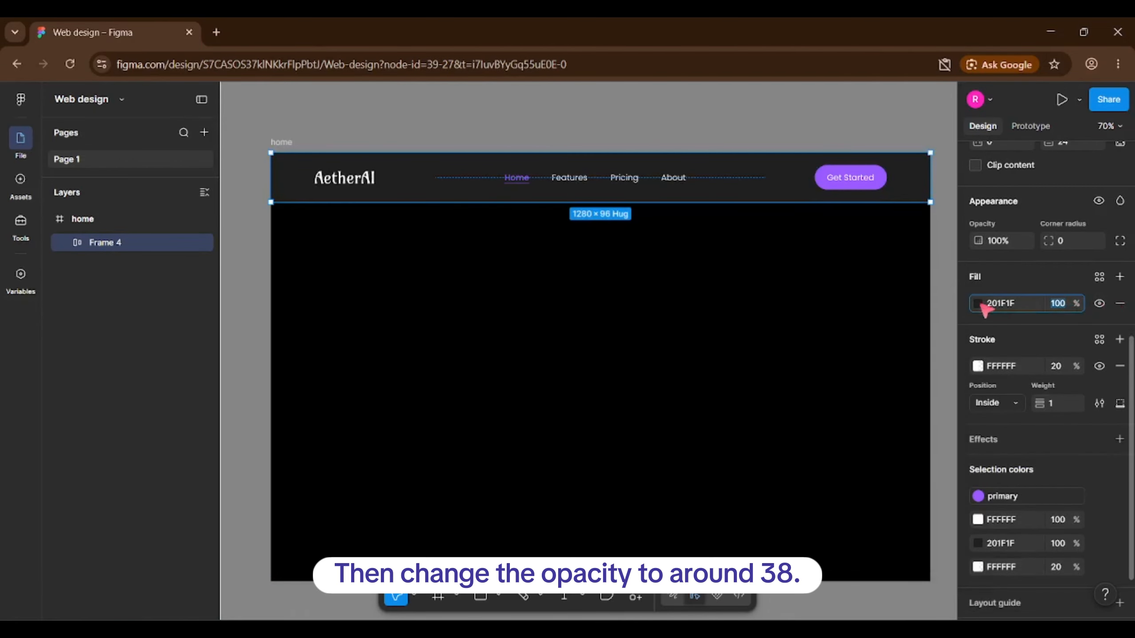
left_click(978, 304)
left_click_drag(898, 509, 872, 510)
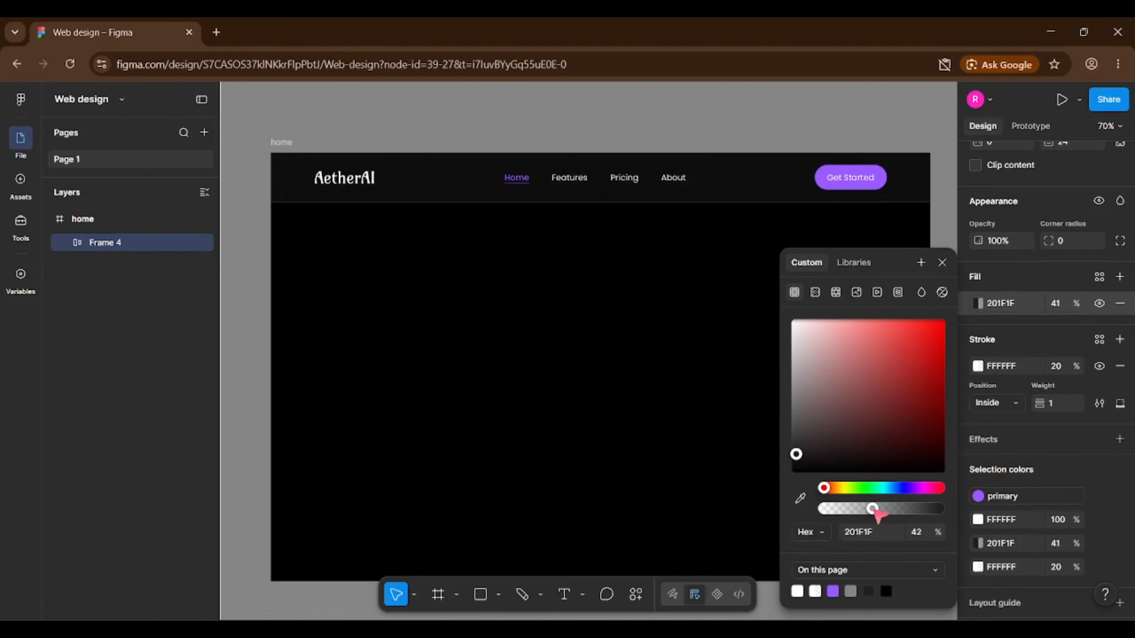
left_click(921, 532)
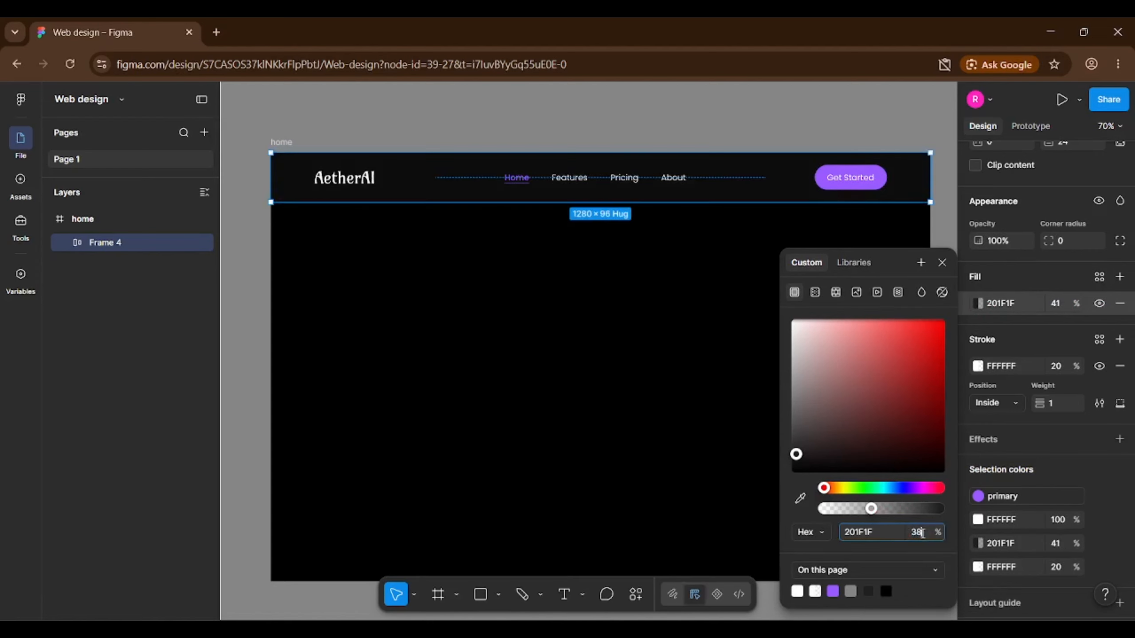
type("38")
left_click(624, 99)
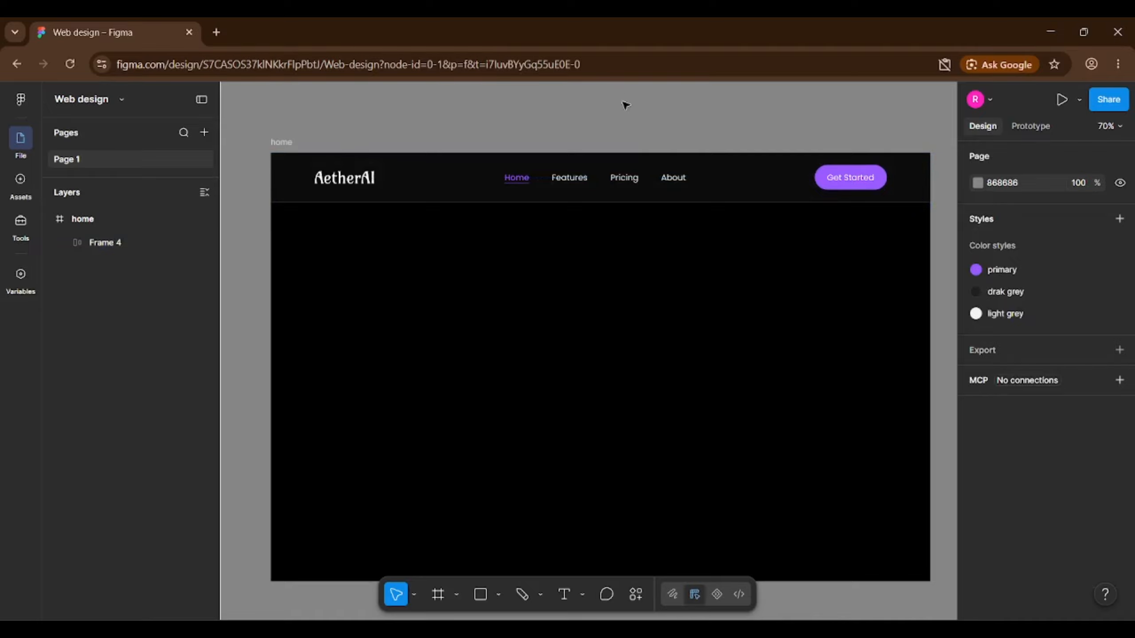
scroll(643, 111, "down", 1)
Copy the Get Started button below the nav bar and set its vertical padding to 8.
scroll(679, 119, "up", 1)
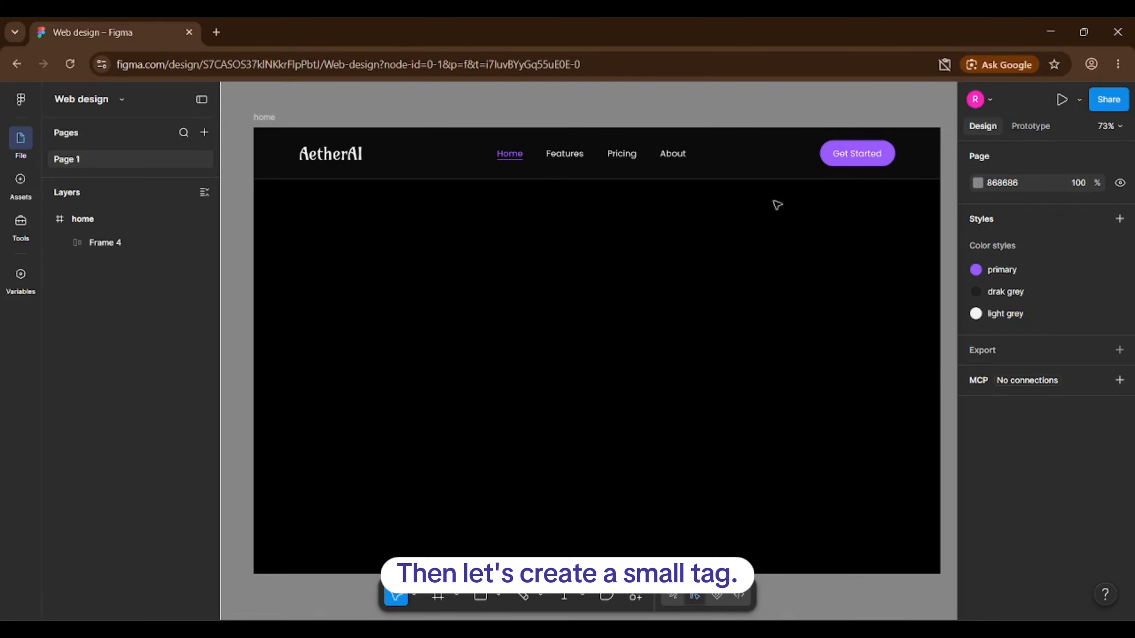
left_click(876, 155)
left_click(874, 153)
left_click_drag(875, 152, 621, 263)
scroll(1078, 481, "down", 2)
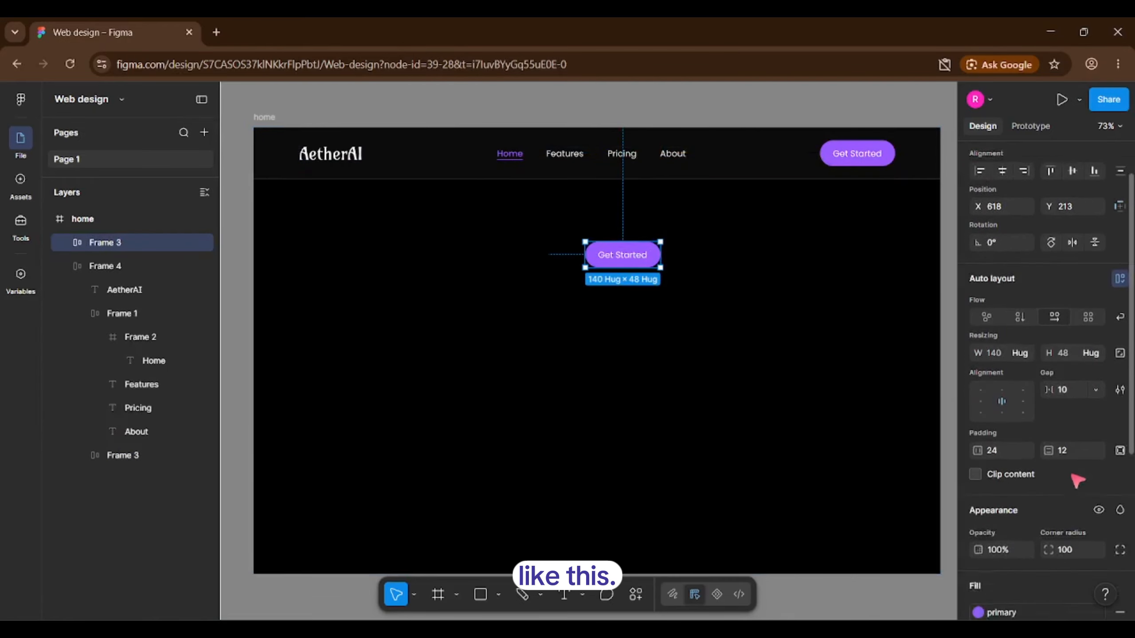
scroll(1077, 480, "down", 1)
left_click(1075, 440)
type("8")
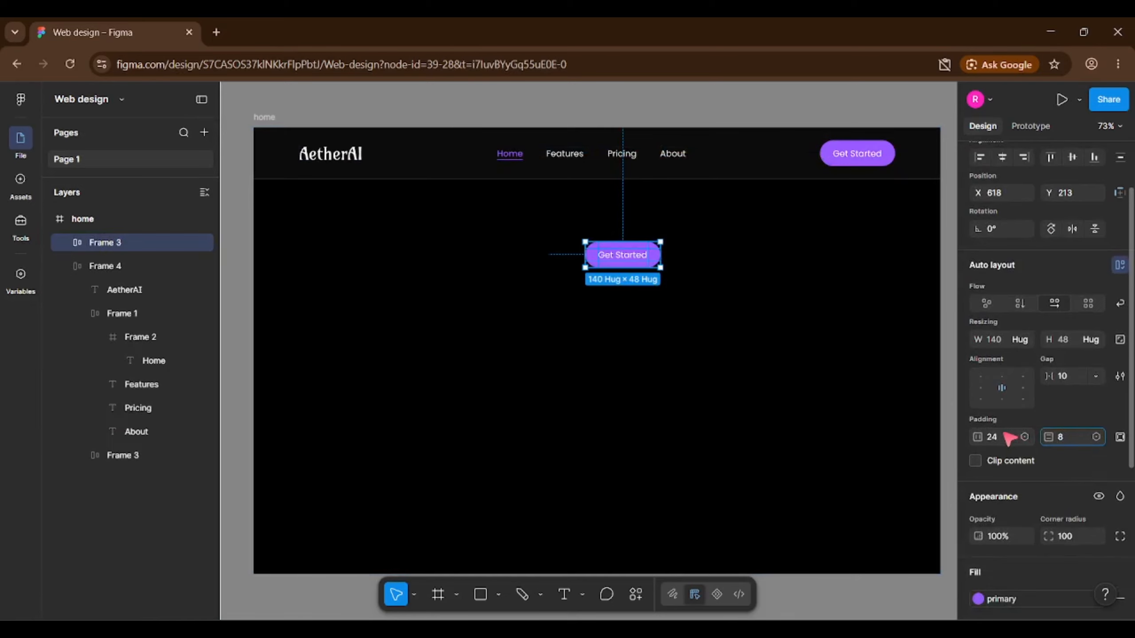
left_click(1005, 434)
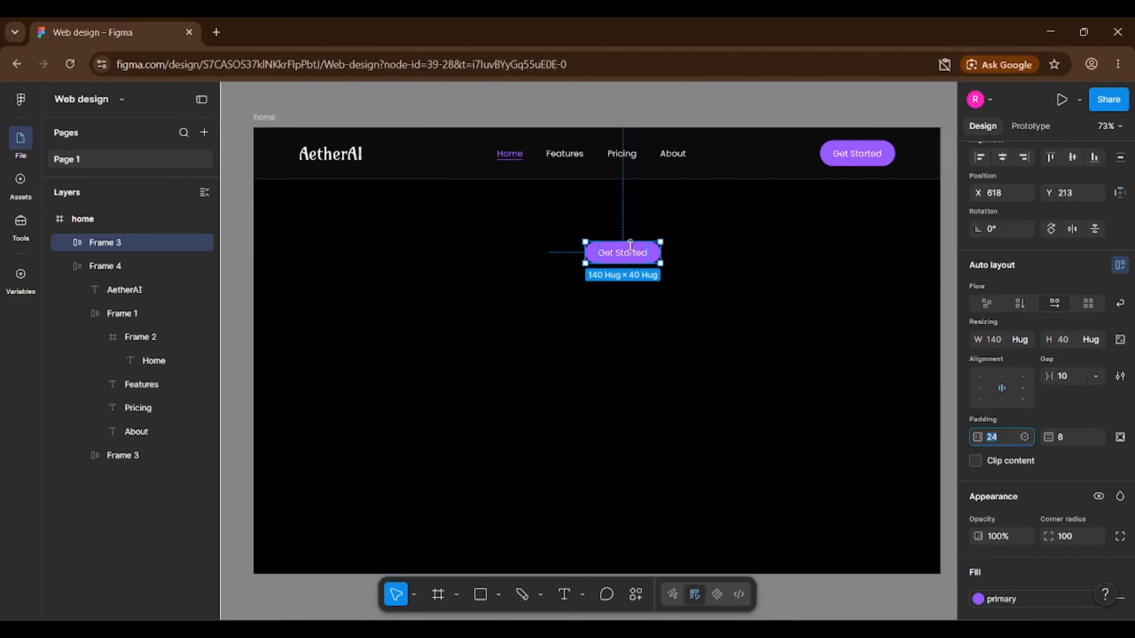
Retype the copy as 'BETA NOW LIVE' and fill it with the drak grey style.
scroll(620, 248, "up", 5)
double_click(619, 259)
double_click(619, 260)
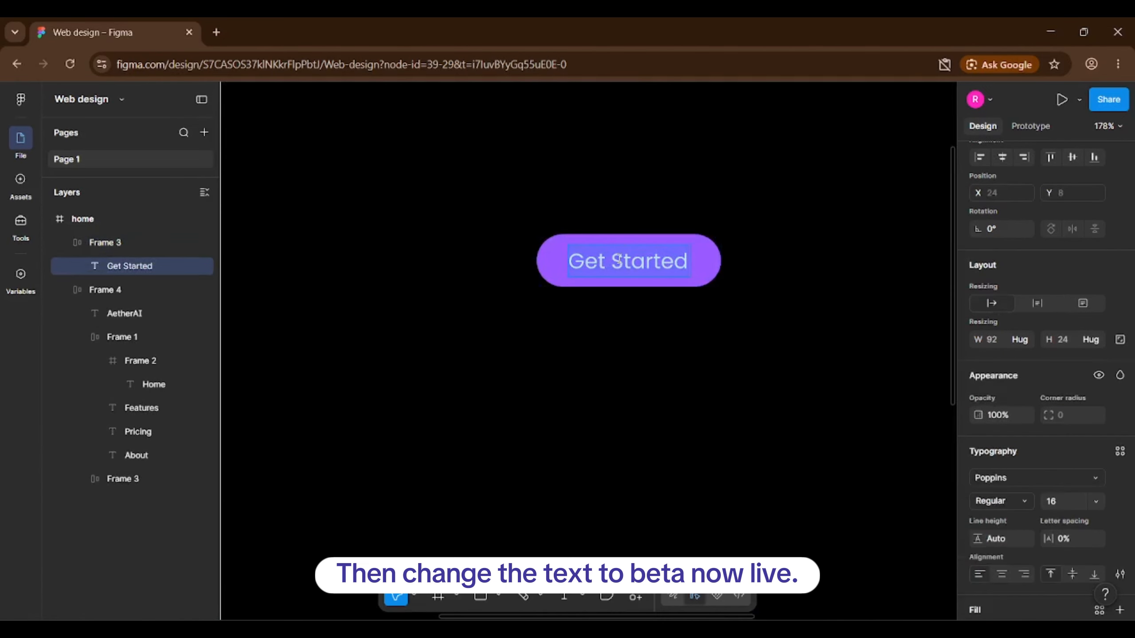
type("BETA")
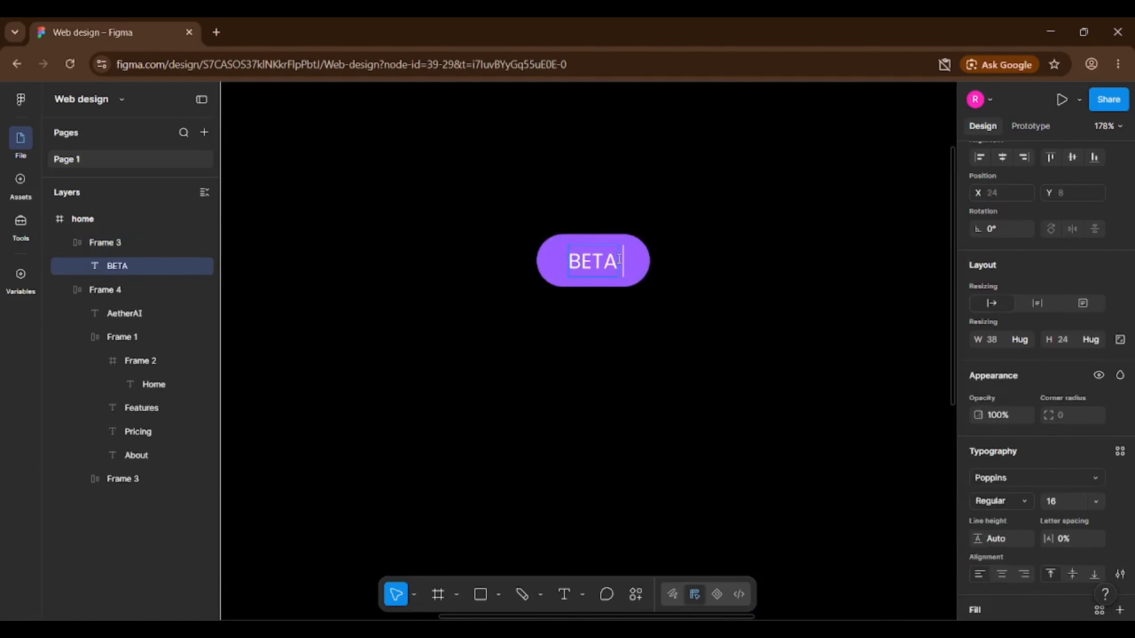
type(" NOW LIVE")
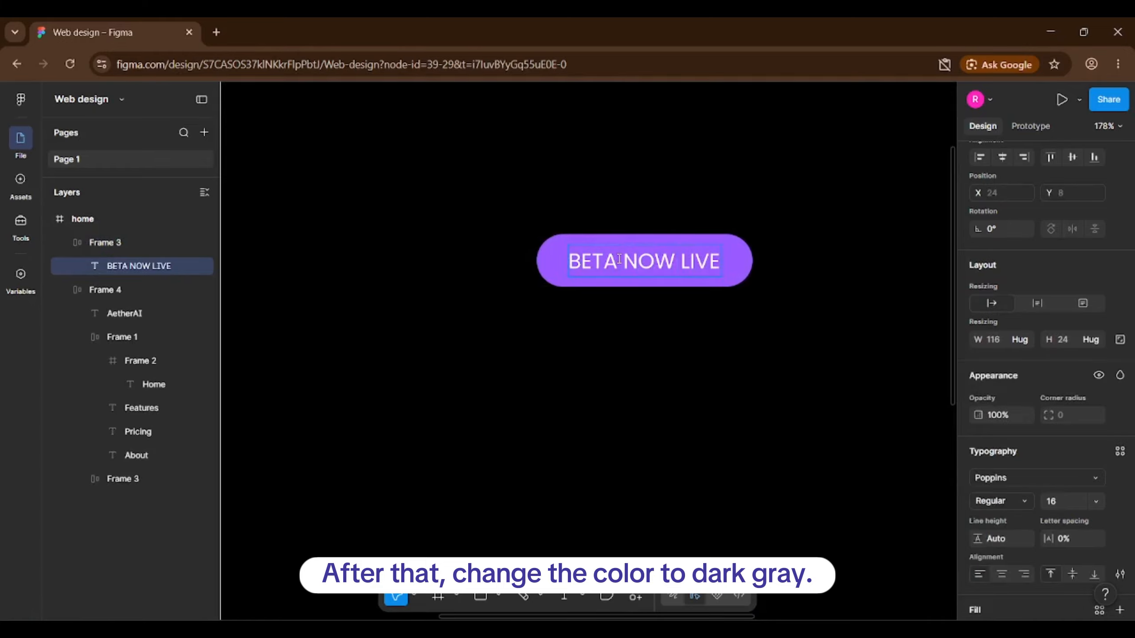
key("Escape")
left_click(630, 306)
left_click(741, 271)
scroll(1105, 474, "down", 5)
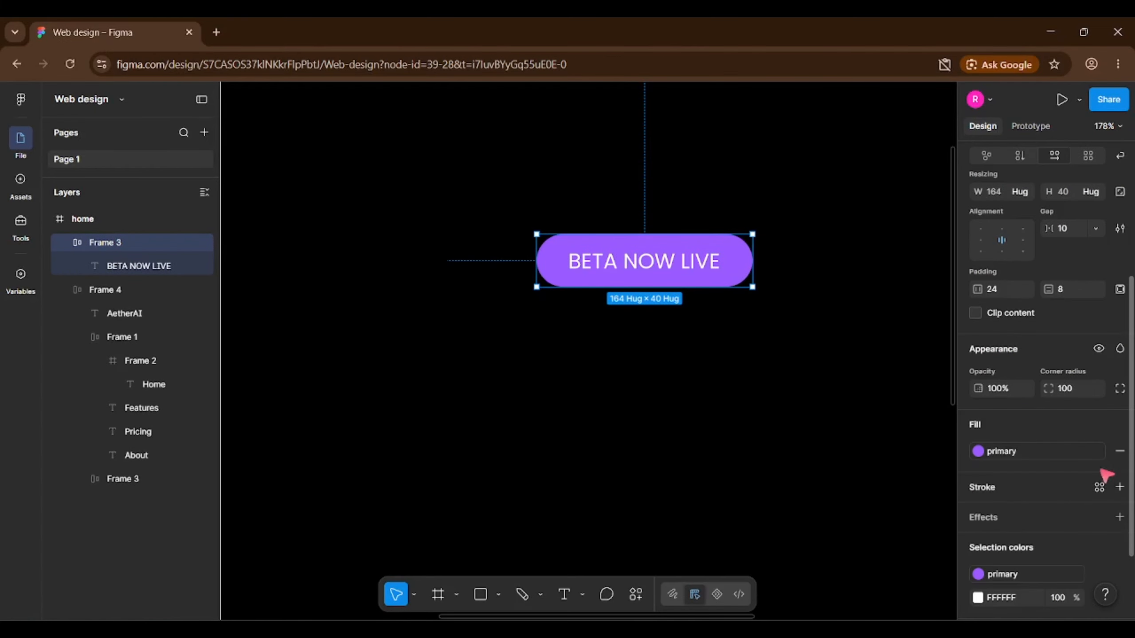
left_click(1067, 453)
left_click(846, 429)
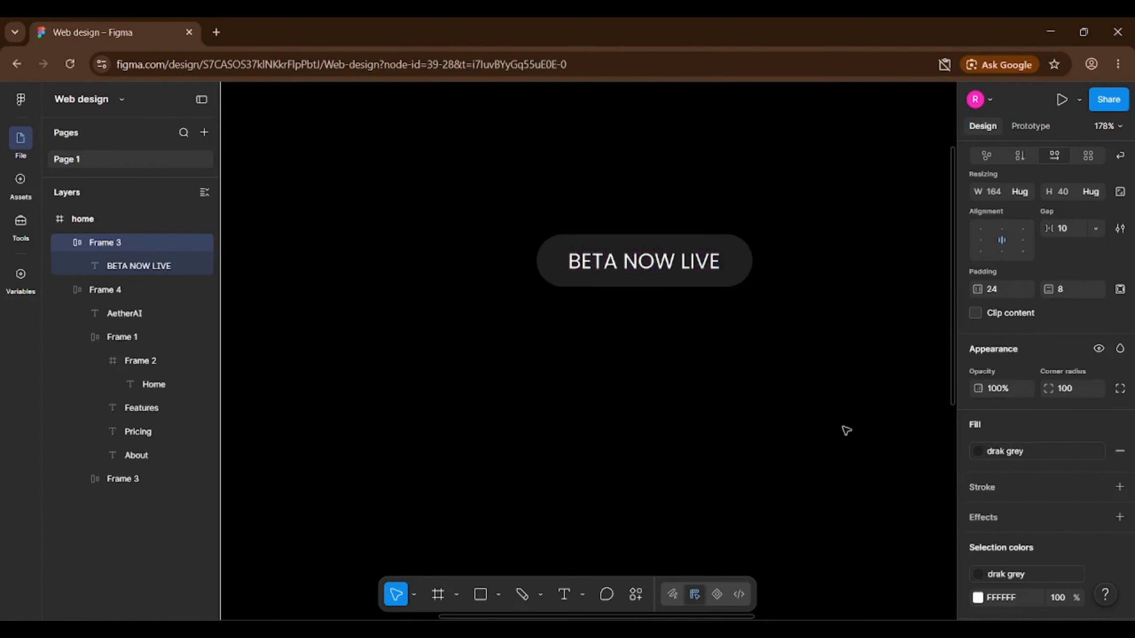
left_click(760, 359)
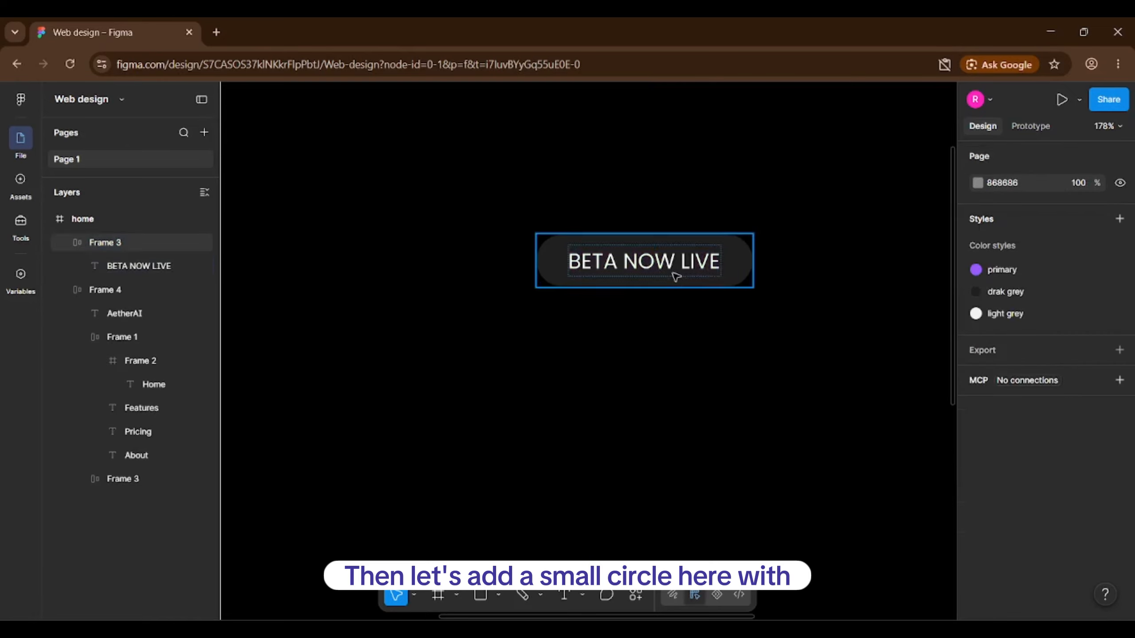
Draw a small circle filled with the primary purple style, sized 8×8.
key("o")
left_click_drag(675, 333, 711, 369)
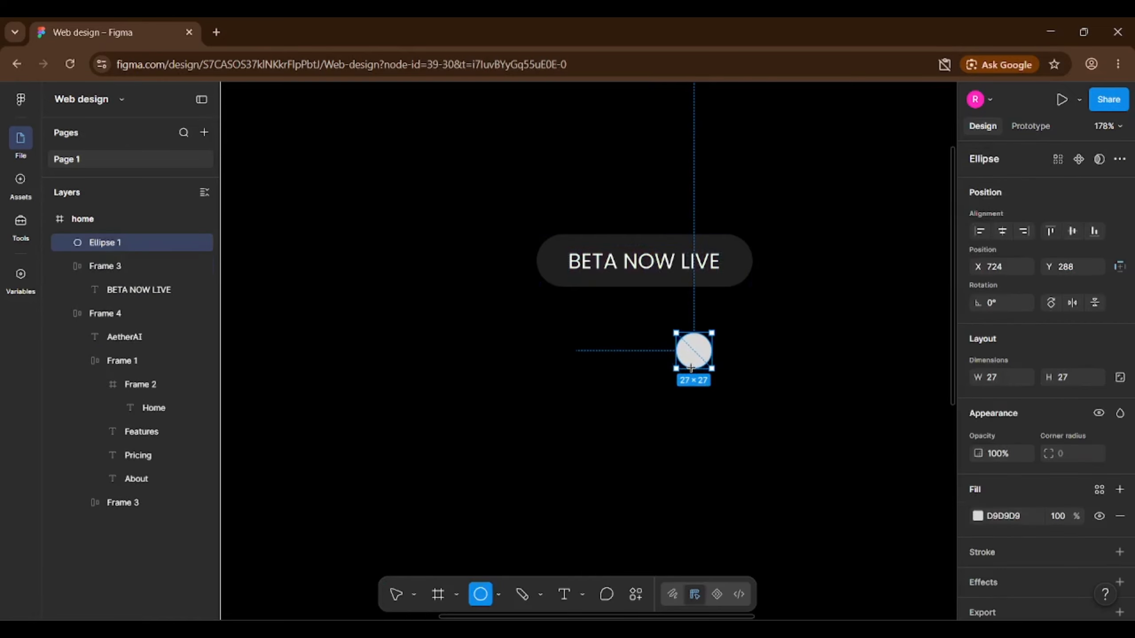
scroll(1063, 499, "down", 1)
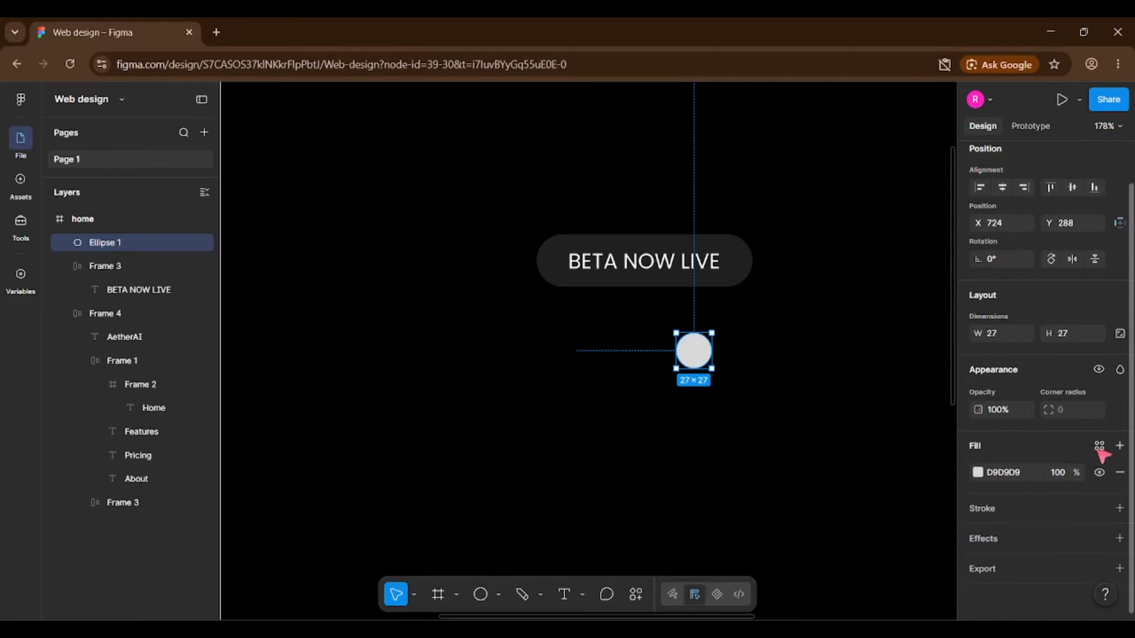
left_click(1098, 446)
left_click(846, 405)
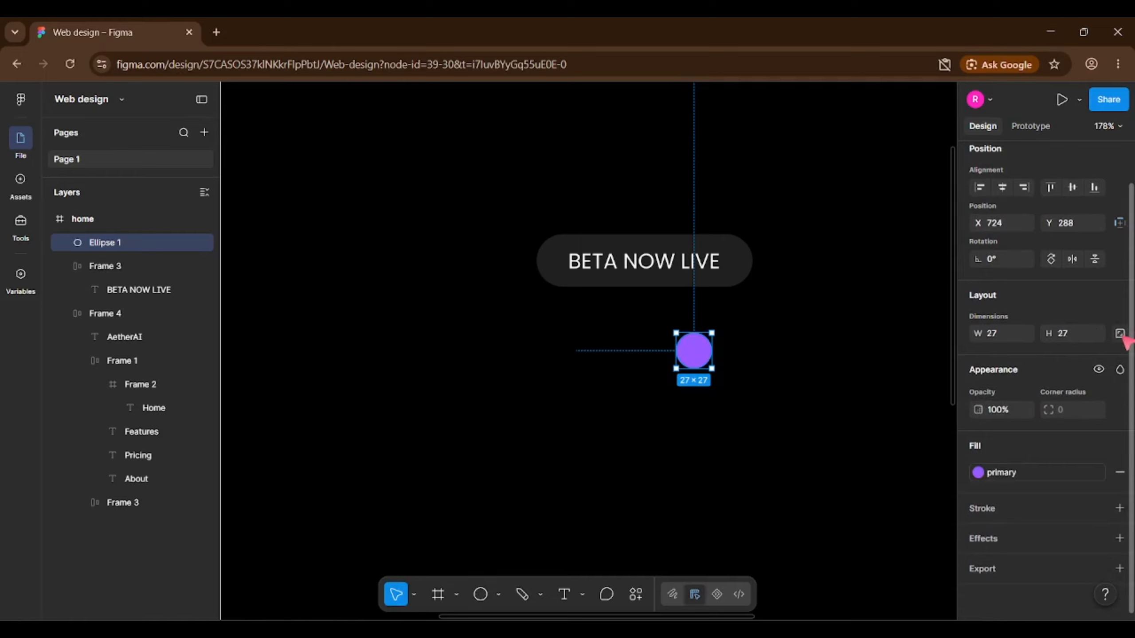
left_click(1120, 333)
left_click(1085, 333)
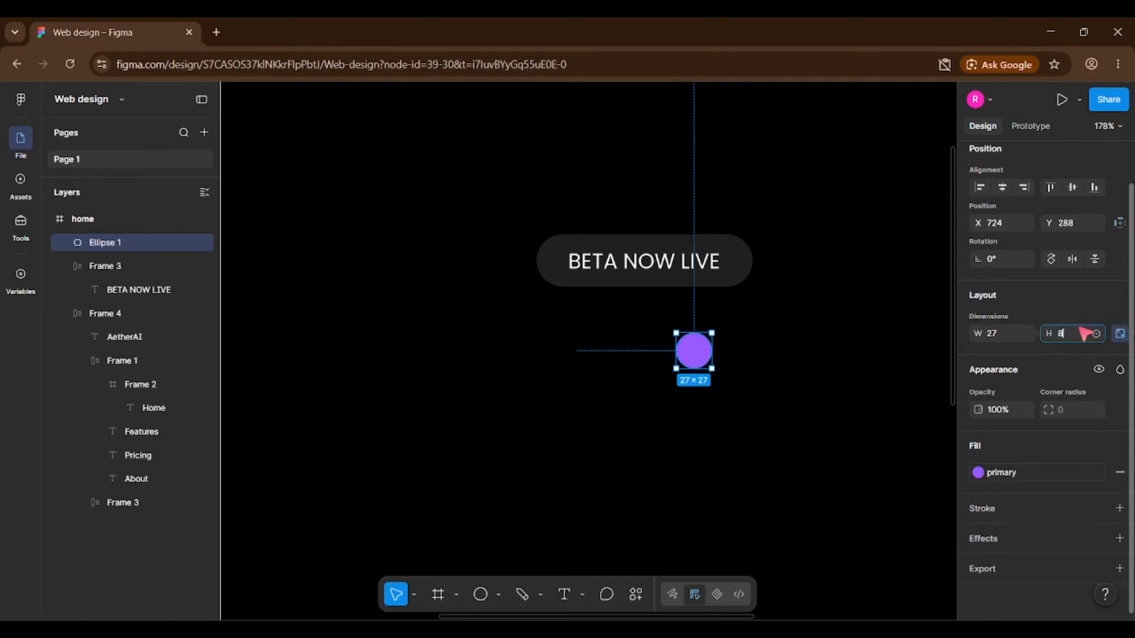
key("Return")
left_click(701, 348)
left_click(679, 338)
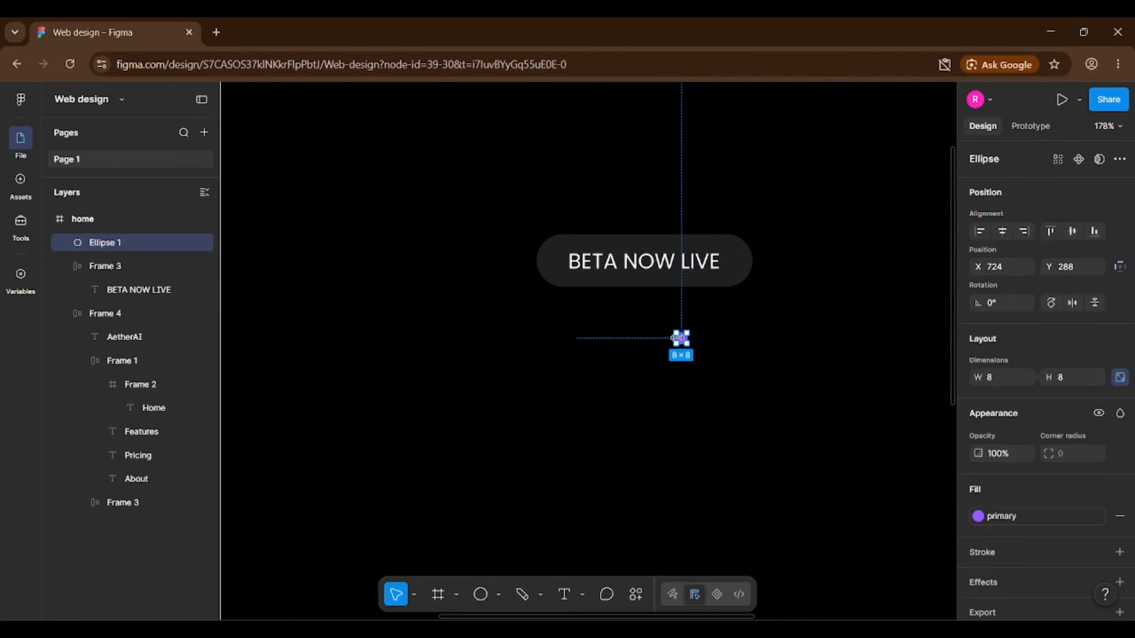
Move the dot into the BETA NOW LIVE pill and set the pill's gap to 12.
left_click_drag(189, 259, 157, 286)
left_click(658, 279)
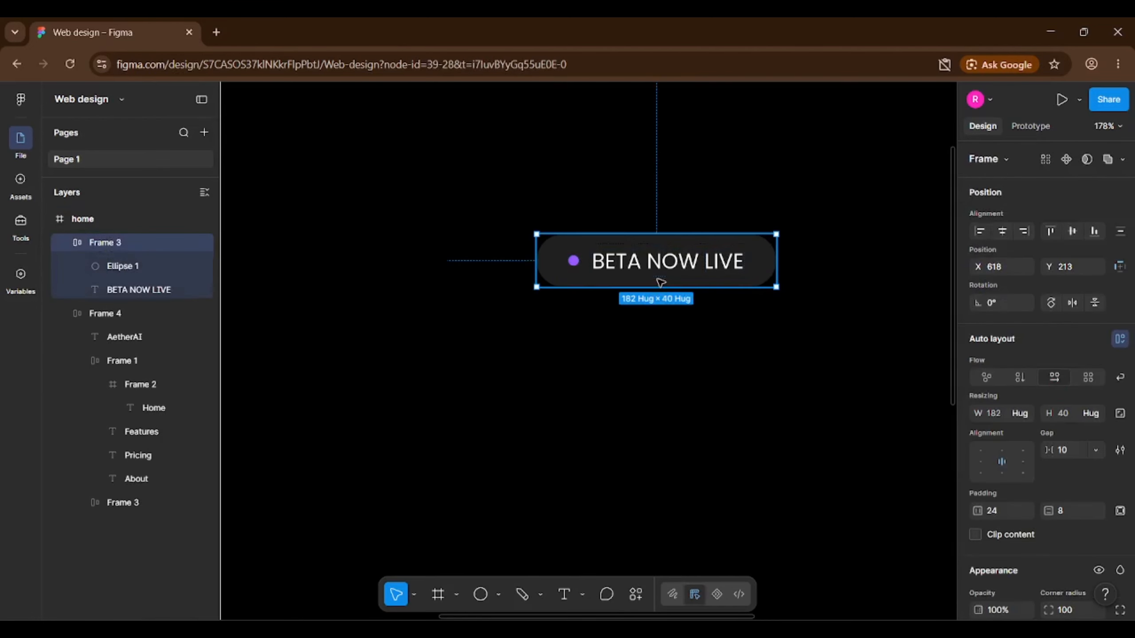
left_click(1083, 450)
type("12")
key("Return")
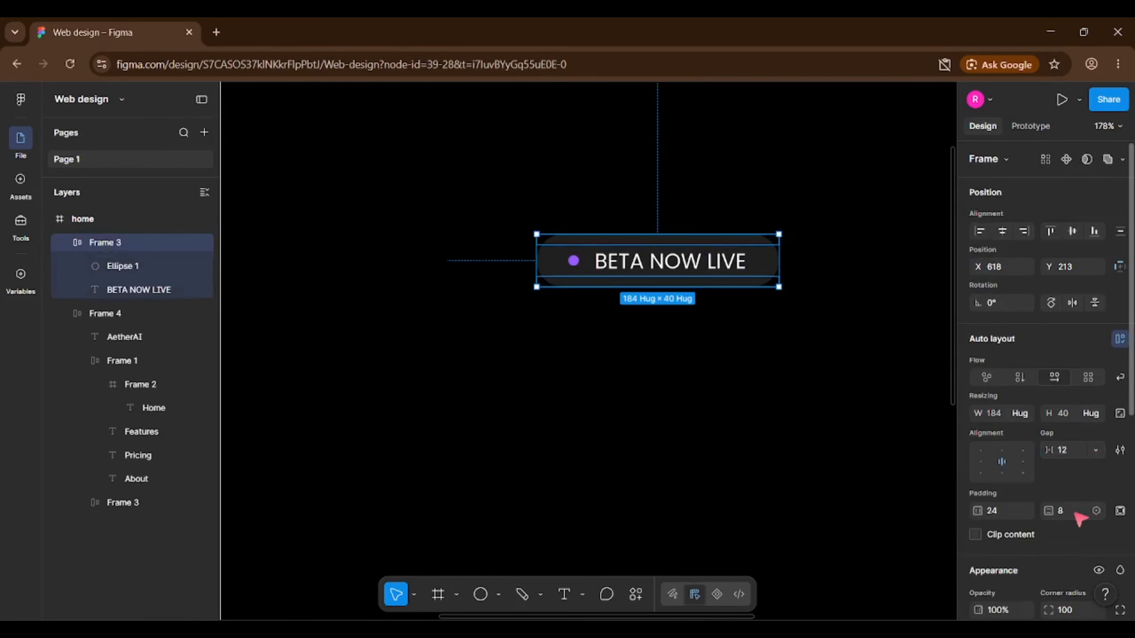
left_click(1078, 448)
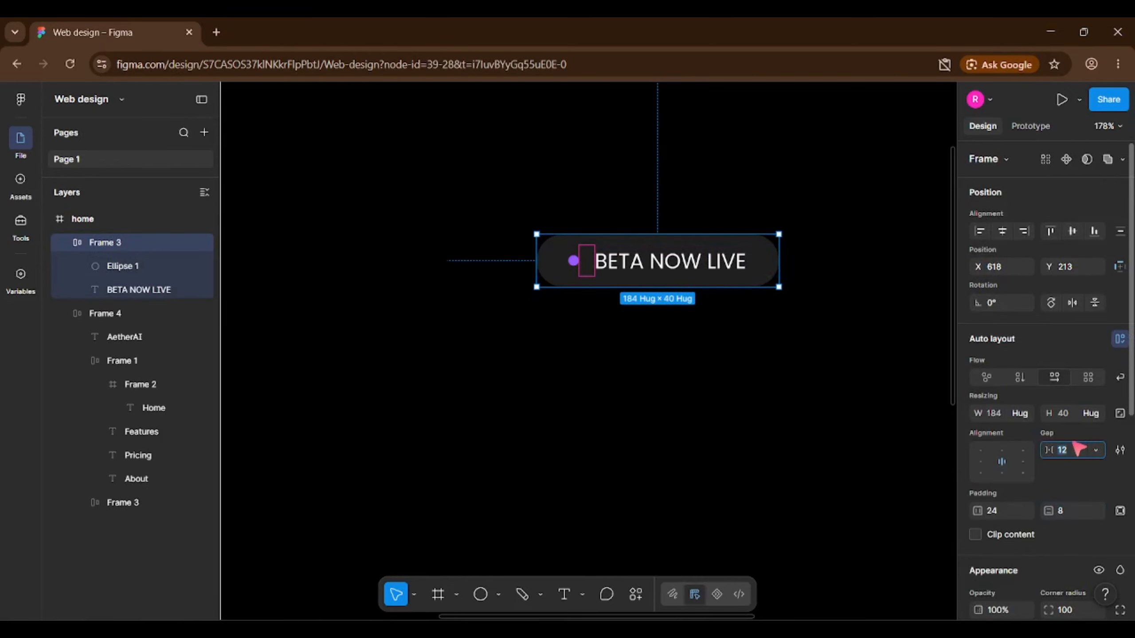
left_click(613, 375)
Centre the BETA NOW LIVE pill horizontally on the page.
scroll(637, 355, "down", 3)
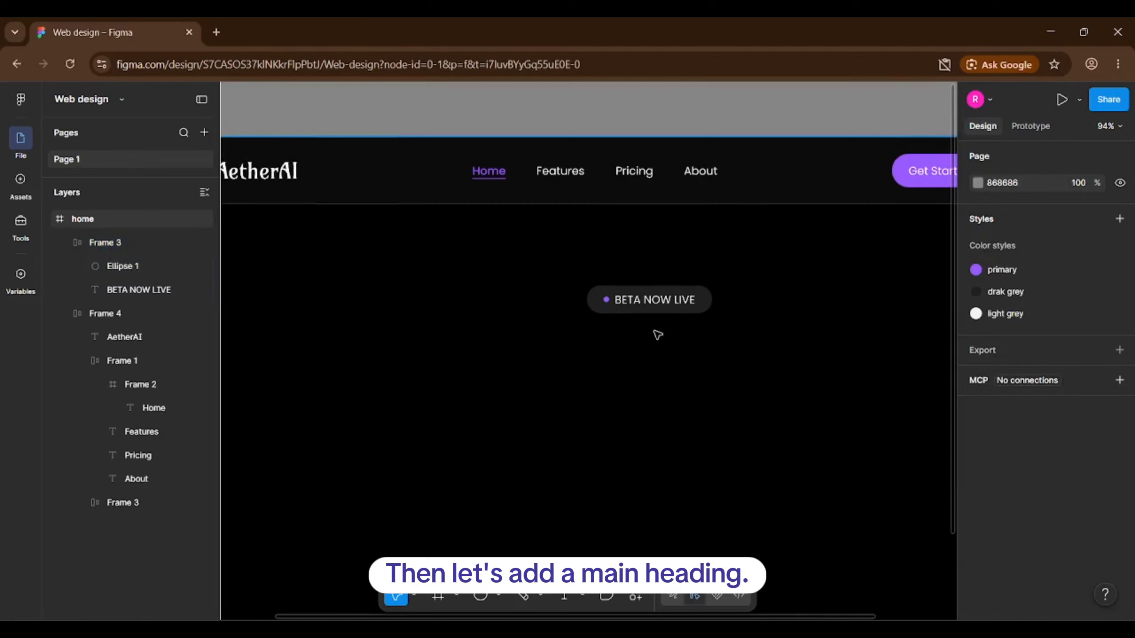
scroll(644, 330, "down", 3)
scroll(646, 325, "down", 1)
scroll(692, 307, "up", 1)
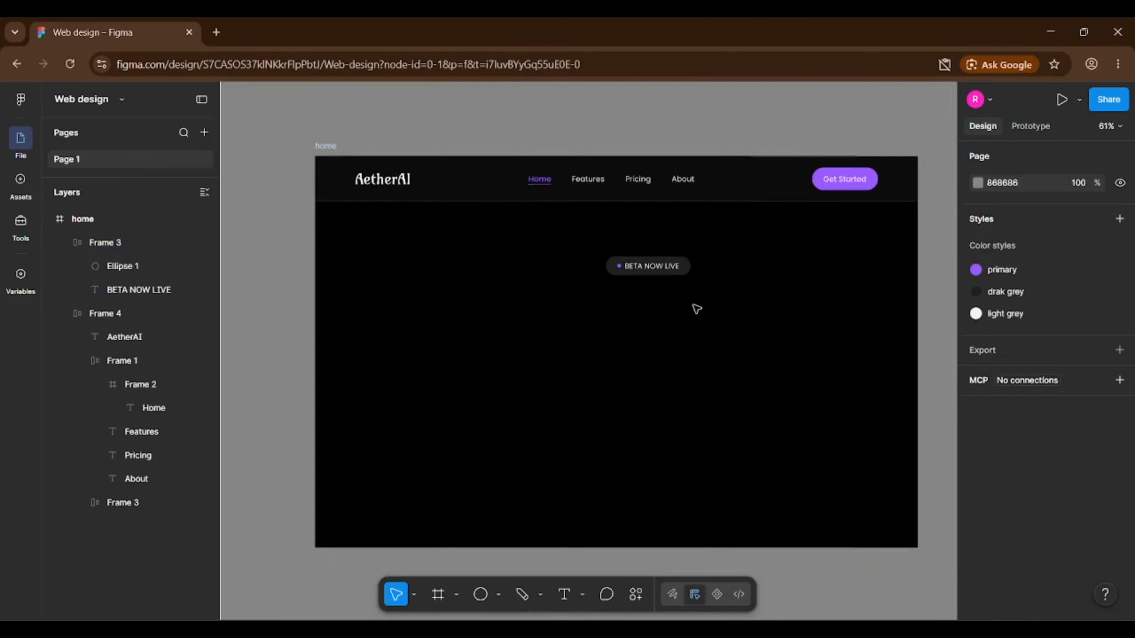
left_click_drag(652, 271, 630, 264)
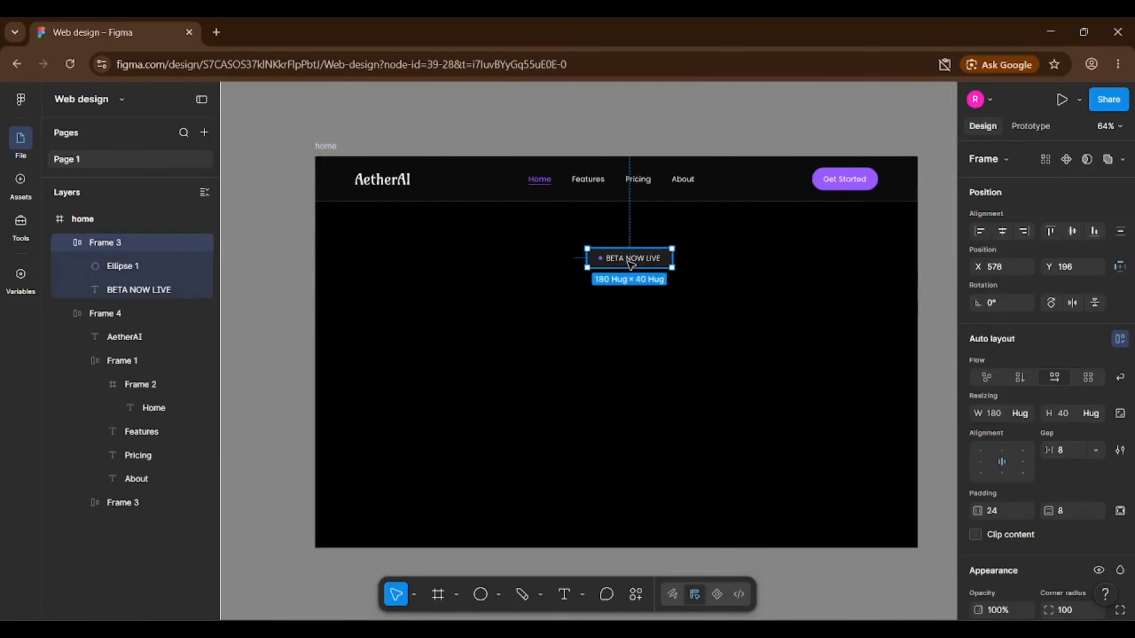
key("alt")
left_click(643, 301)
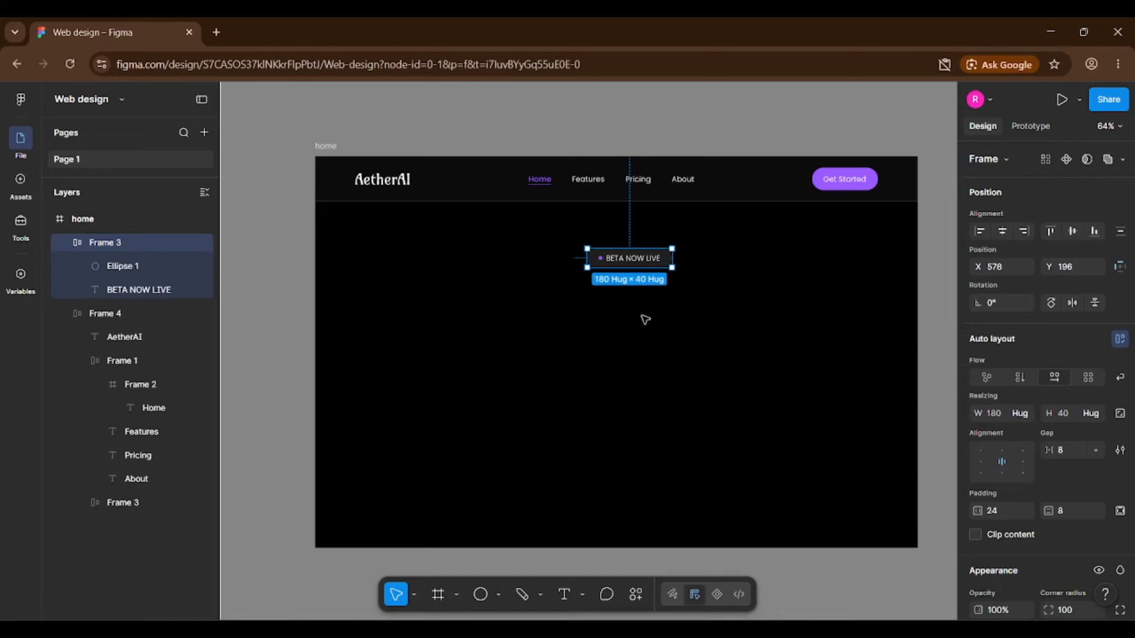
scroll(641, 497, "up", 2)
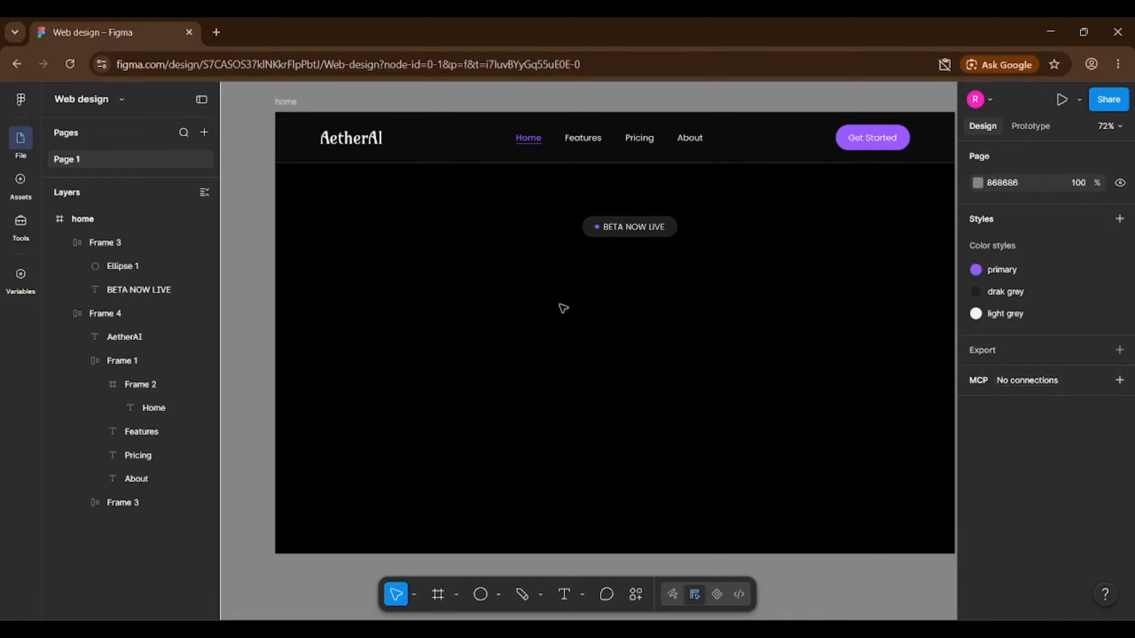
Add the heading 'The Future of AI, Made Friendly.' below the pill, wrapped onto two lines.
left_click(567, 594)
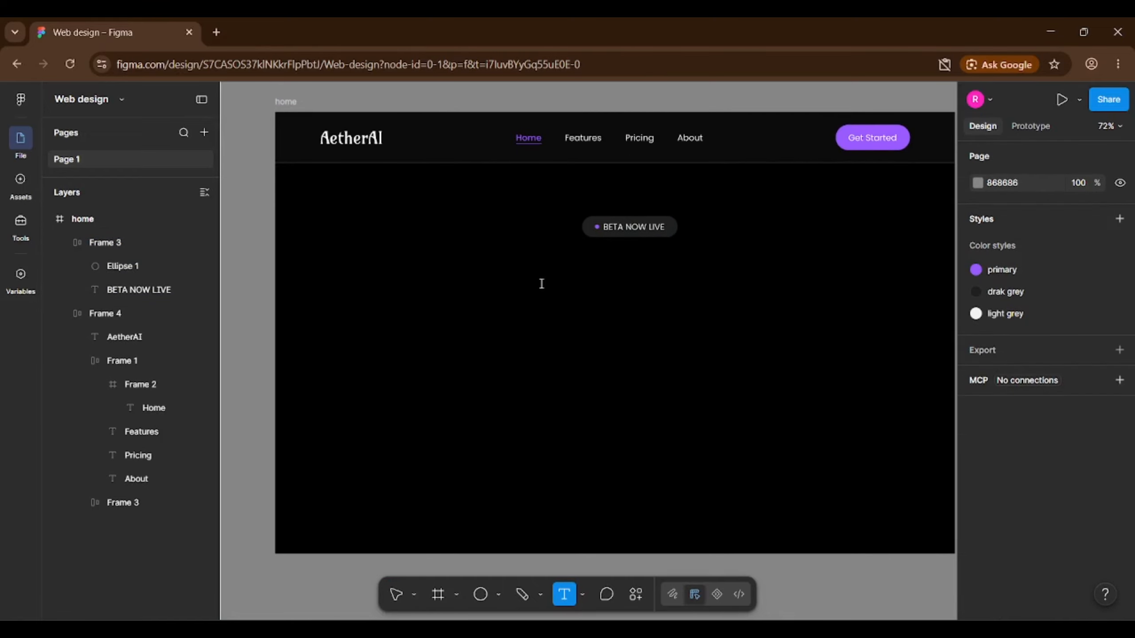
left_click(541, 284)
type("The Future of AI,")
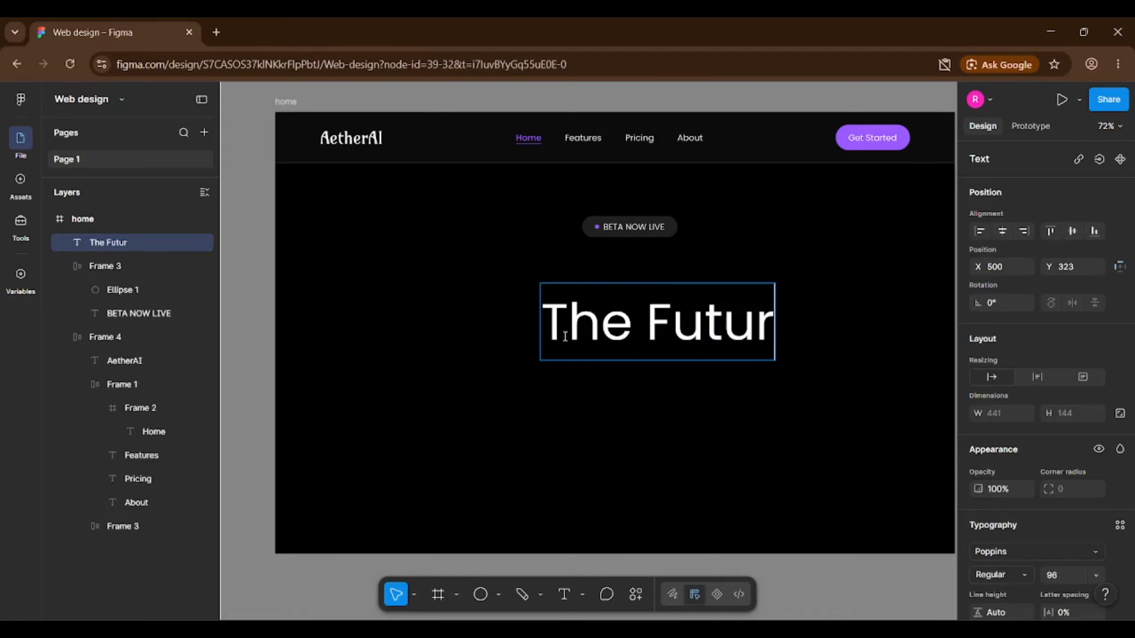
left_click(556, 395)
left_click_drag(664, 337, 507, 330)
double_click(507, 329)
left_click(775, 342)
type("Made Friendly")
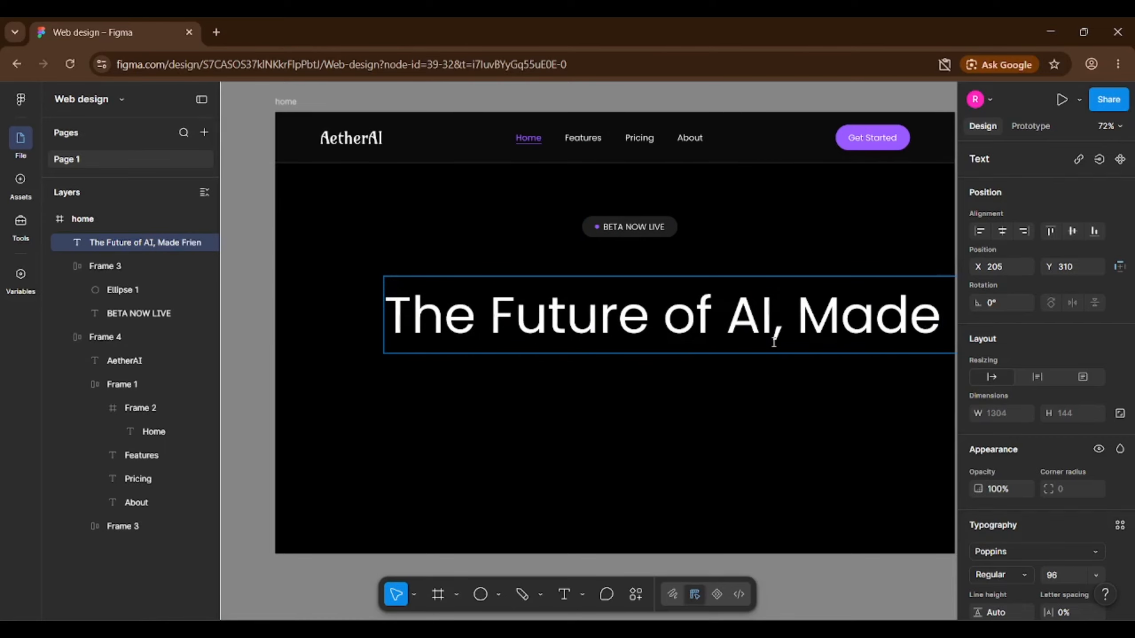
left_click(714, 424)
scroll(327, 318, "down", 5)
left_click_drag(762, 313, 567, 314)
scroll(345, 338, "up", 5)
double_click(704, 391)
type(".")
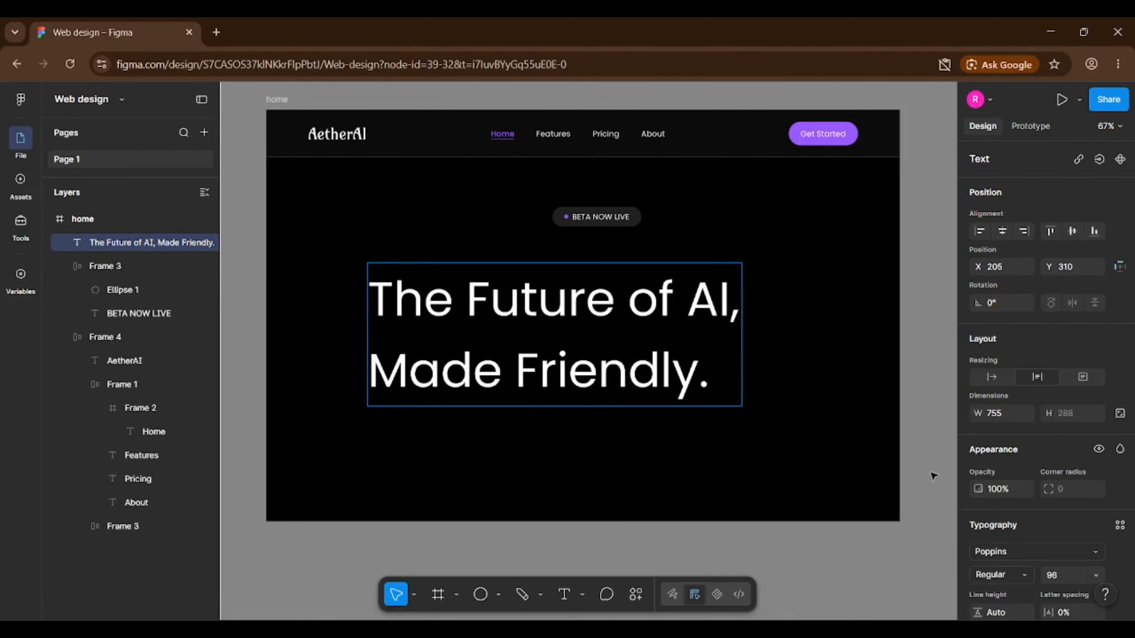
Centre-align both lines of the heading text.
key("ctrl+a")
scroll(1040, 491, "down", 5)
left_click(1001, 409)
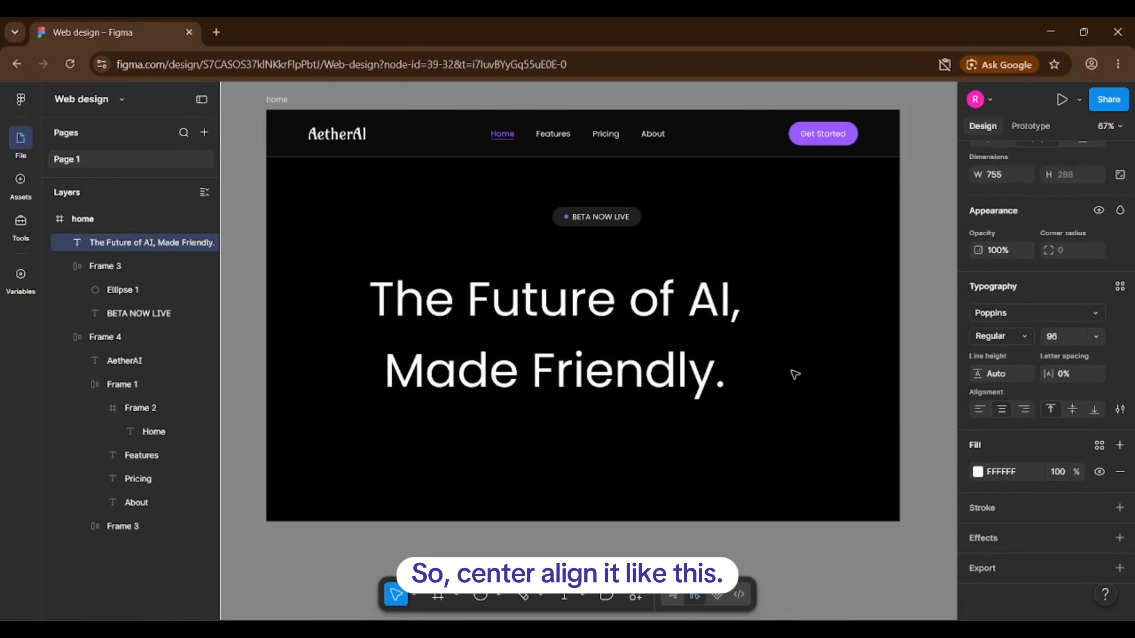
scroll(410, 298, "up", 2)
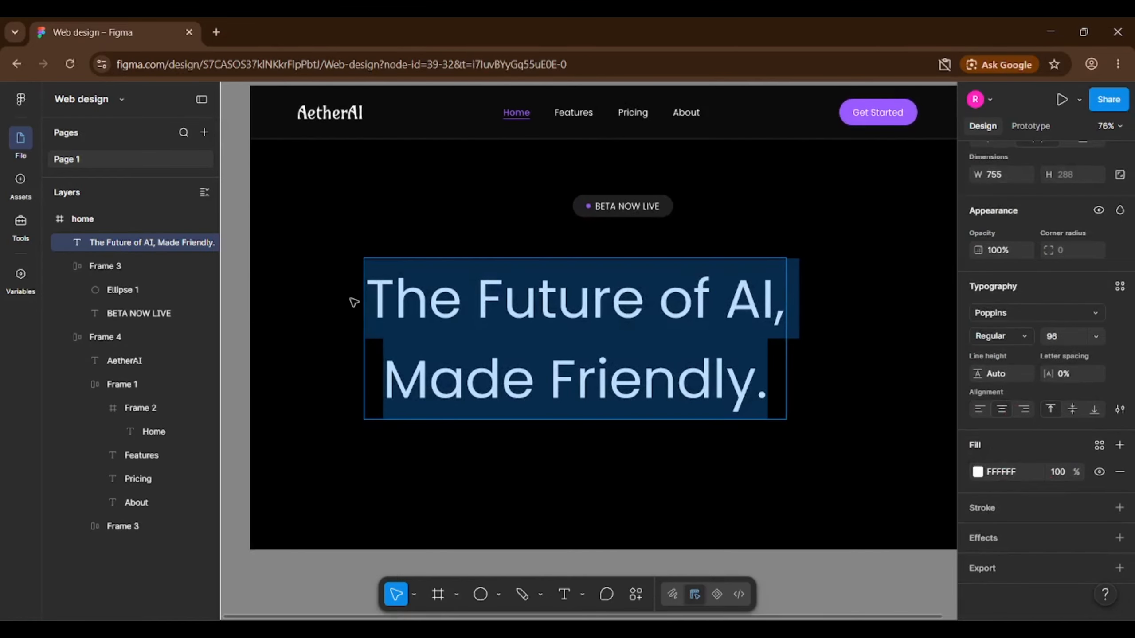
scroll(427, 327, "up", 1)
scroll(567, 378, "down", 1)
Colour the words 'Made Friendly' with the primary purple style.
left_click_drag(755, 393, 396, 393)
left_click(1098, 444)
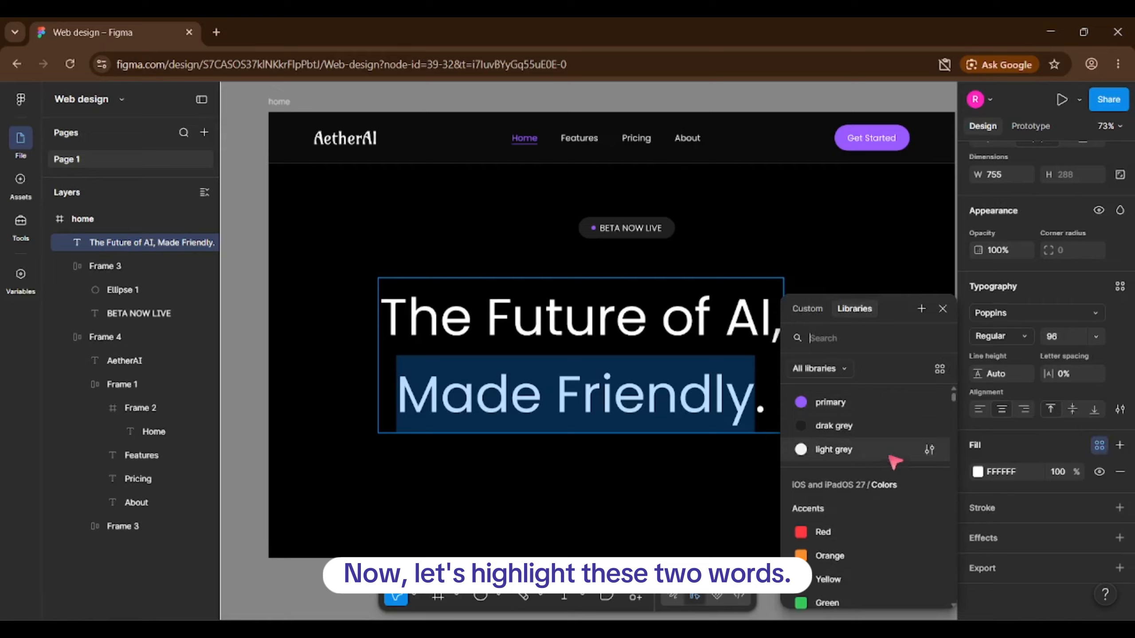
left_click(848, 401)
key("Escape")
key("Escape")
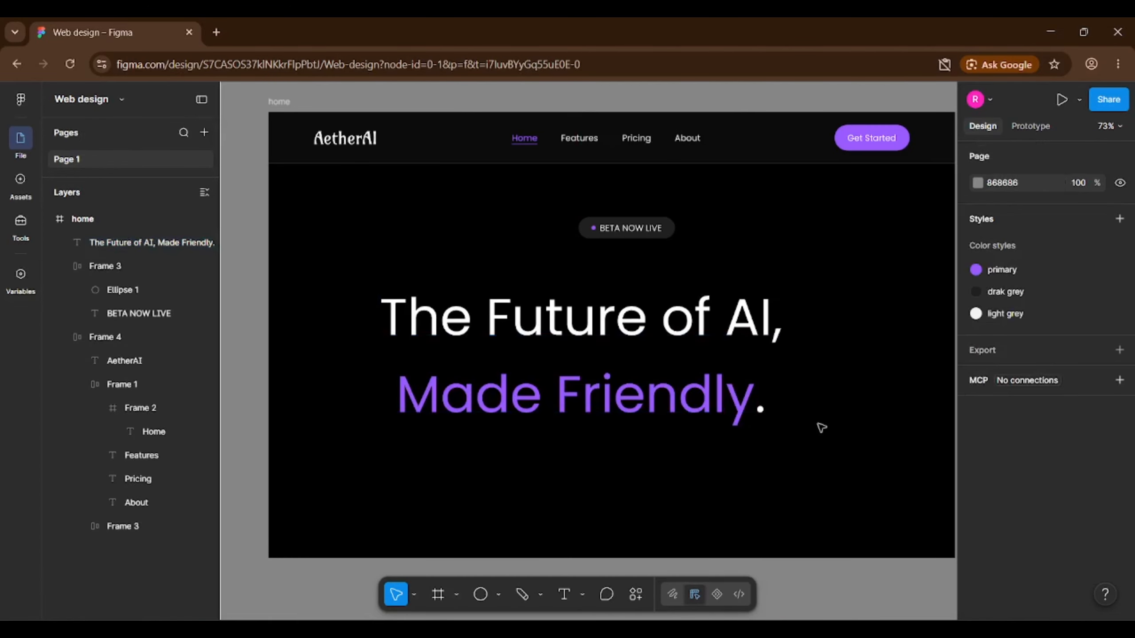
Set the heading font to Darker Grotesque Medium.
left_click(622, 355)
scroll(1029, 402, "down", 5)
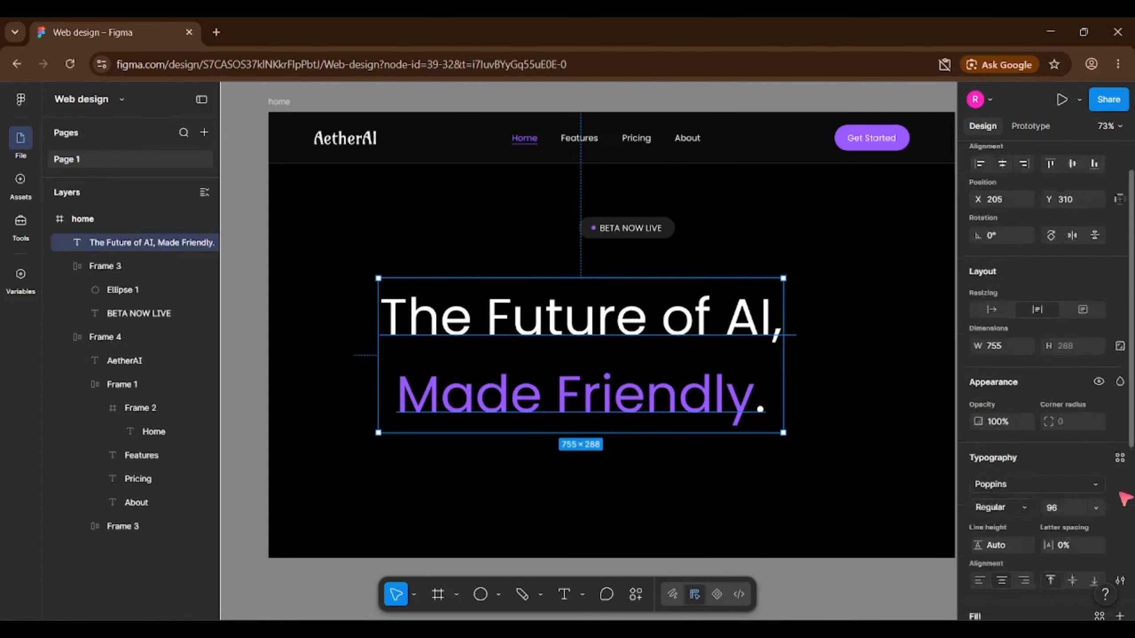
left_click(1020, 355)
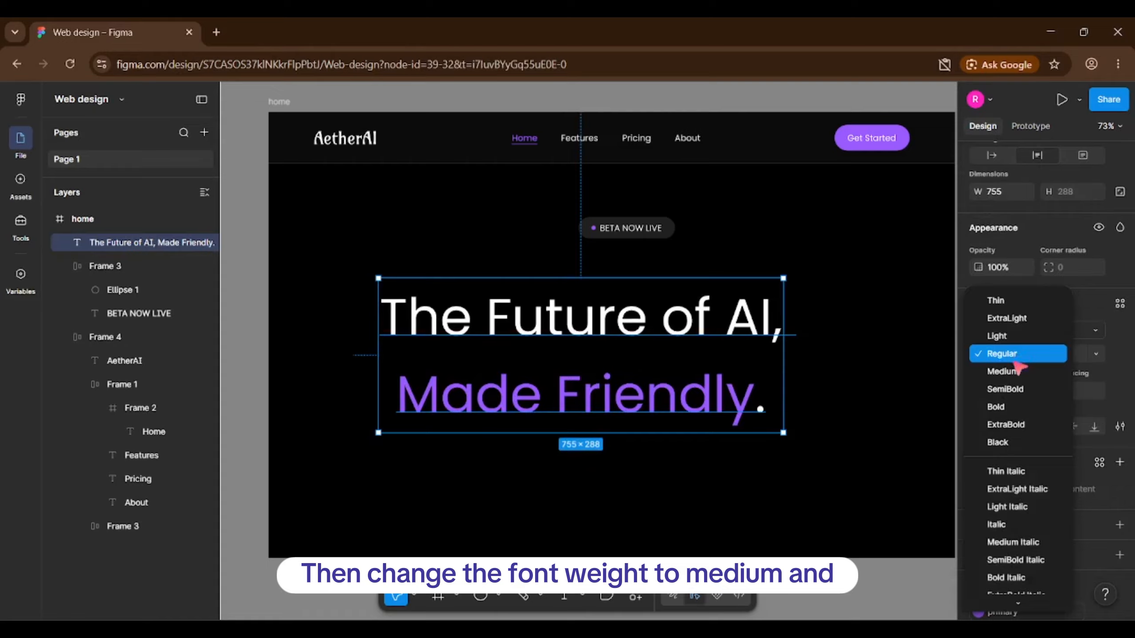
left_click(1003, 371)
left_click(1010, 329)
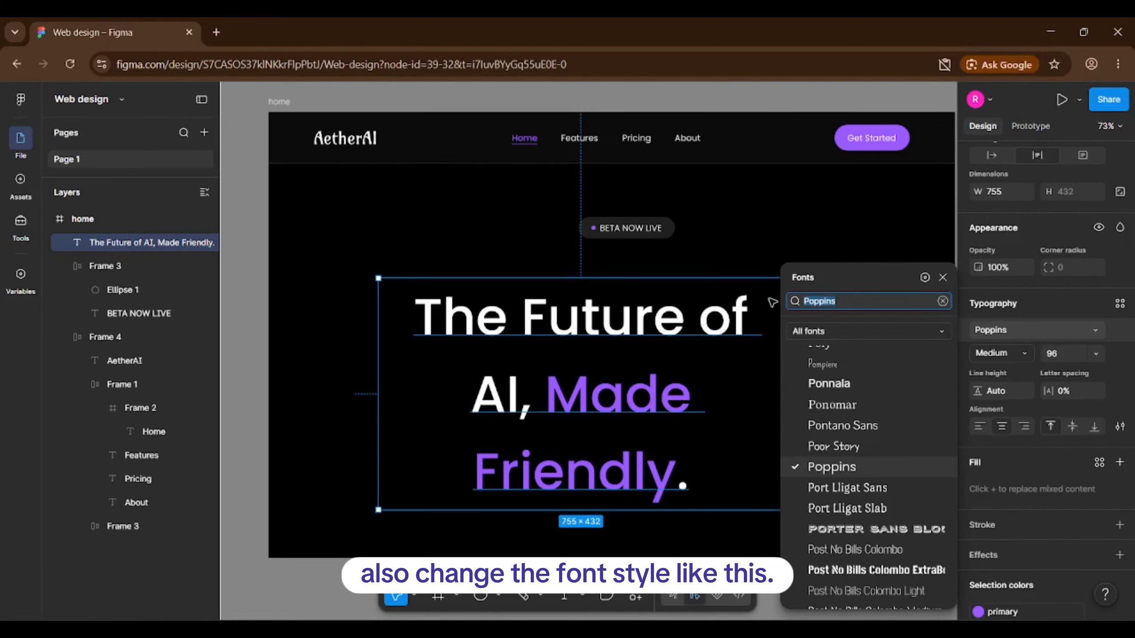
type("darker")
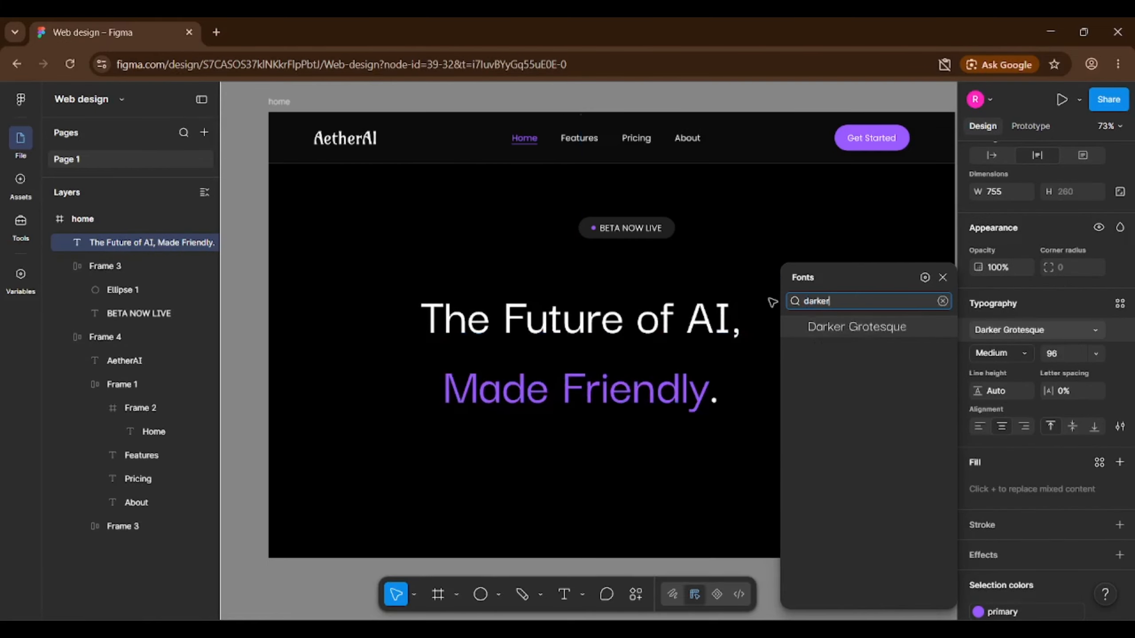
left_click(854, 328)
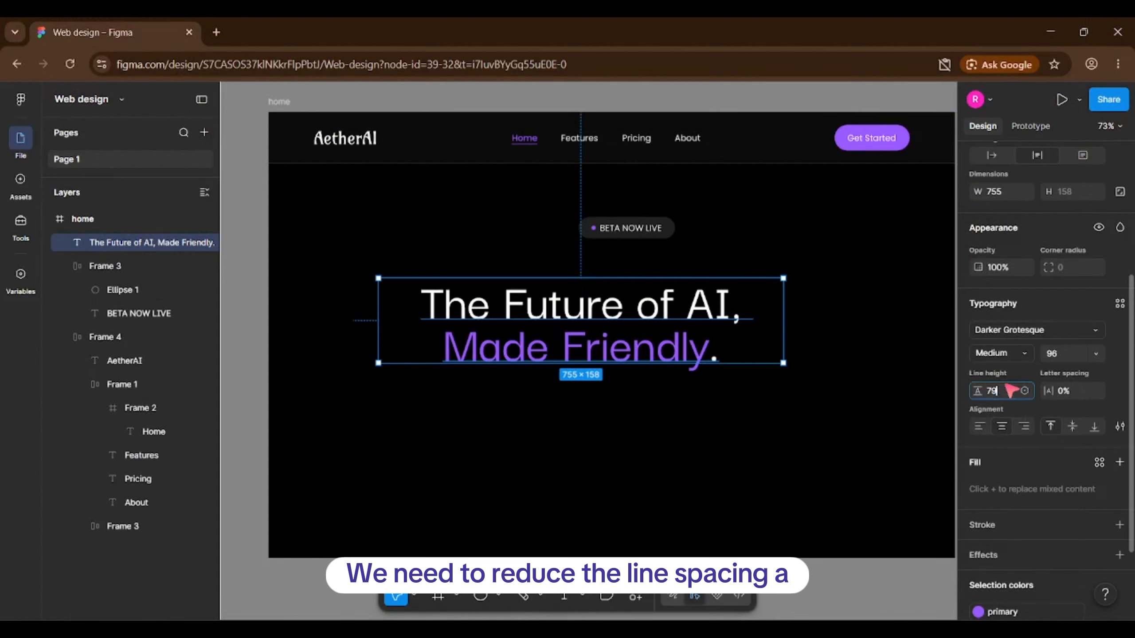
Narrow the heading box to 600 wide and centre it beneath the pill.
left_click(739, 422)
left_click(678, 301)
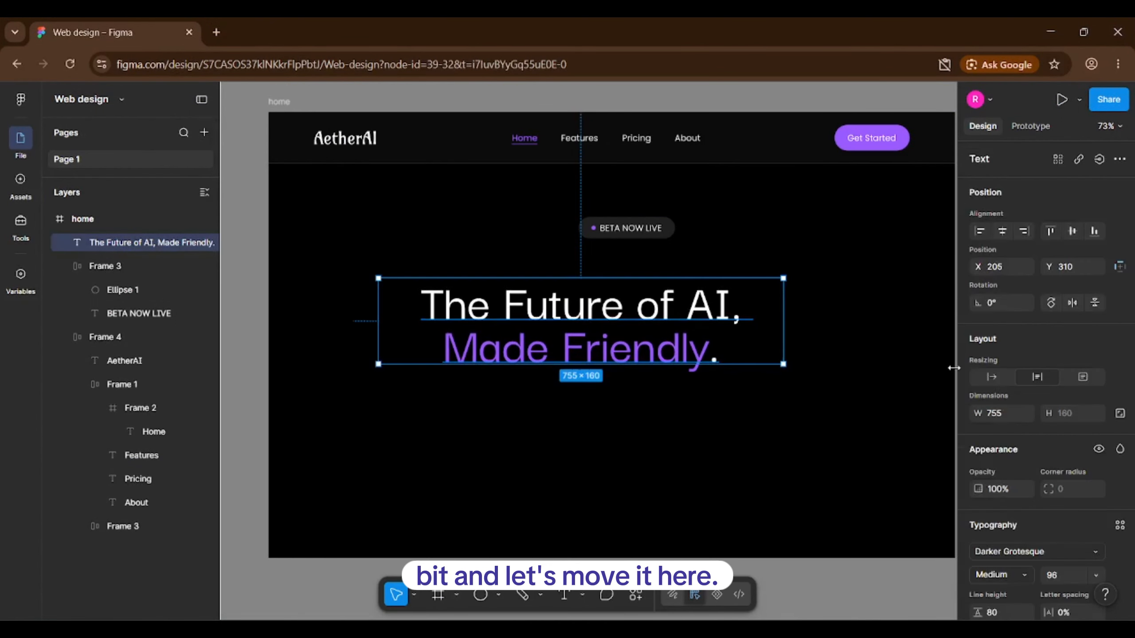
left_click_drag(785, 344, 699, 344)
left_click_drag(542, 319, 639, 303)
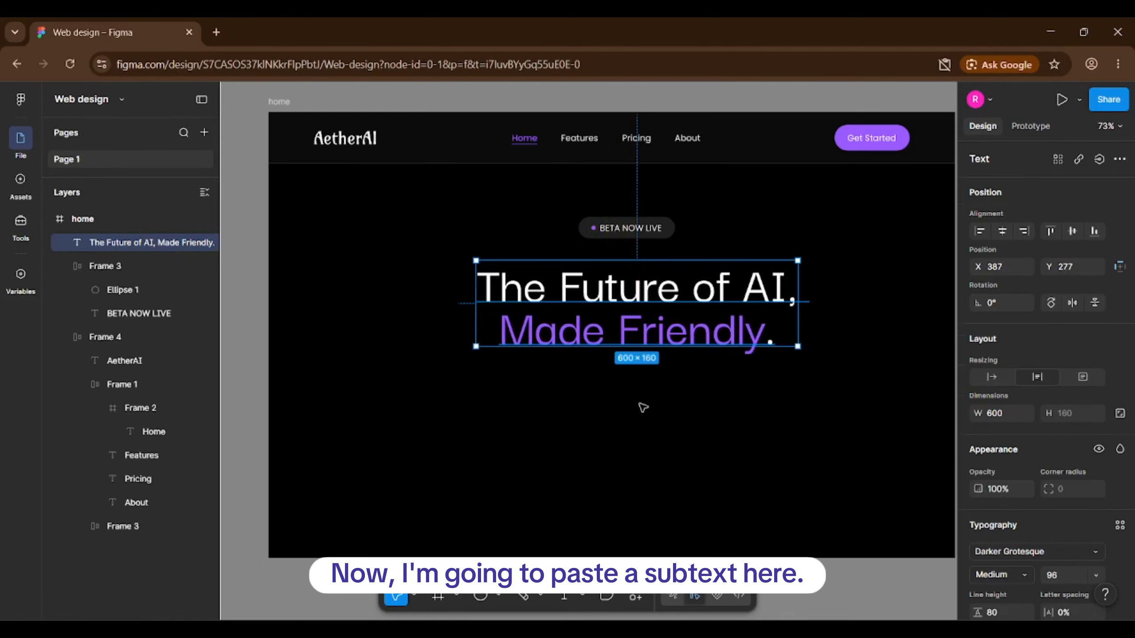
Paste the subtext line below the heading as a new text layer, allowing clipboard access.
left_click(643, 407)
left_click(507, 392)
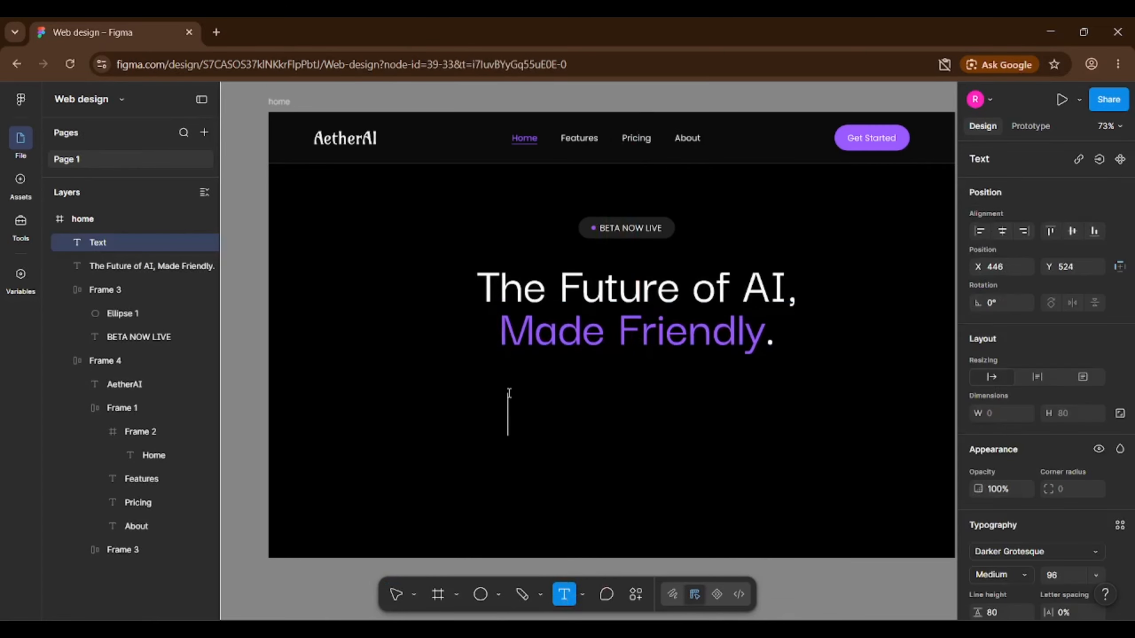
key("ctrl+v")
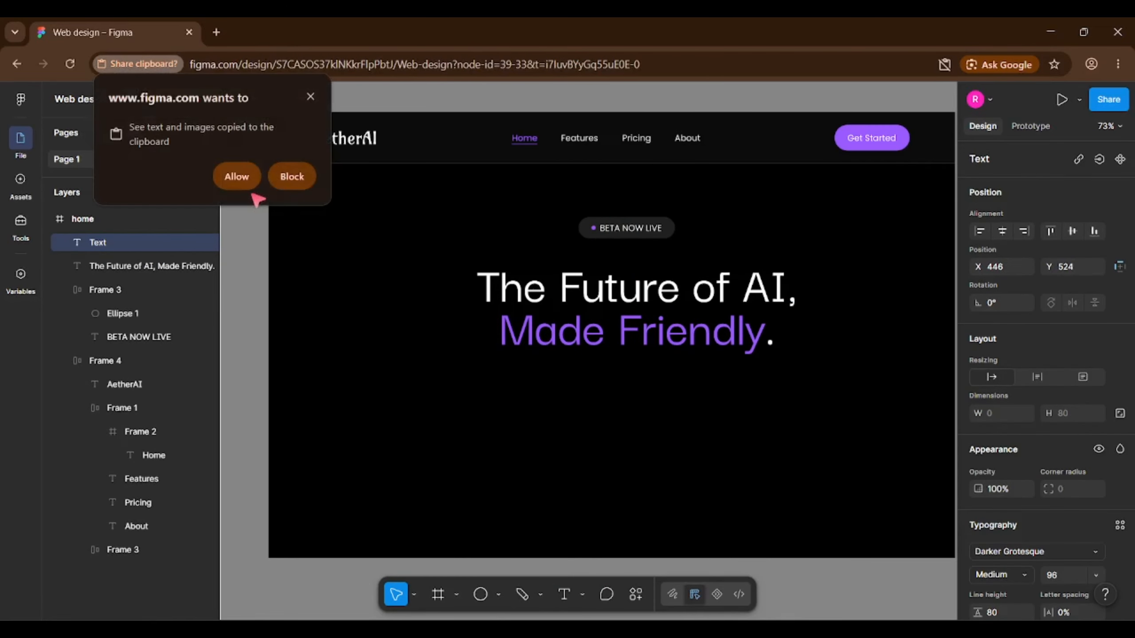
left_click(252, 177)
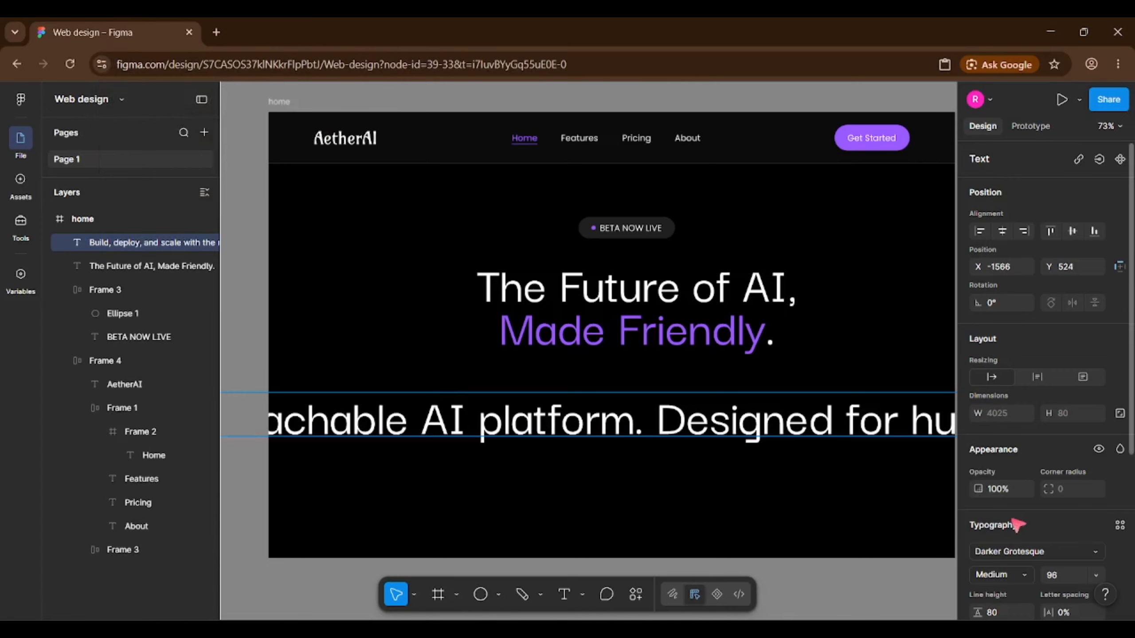
Change the subtext font to Poppins.
scroll(1014, 523, "down", 3)
left_click(1016, 404)
type("popp")
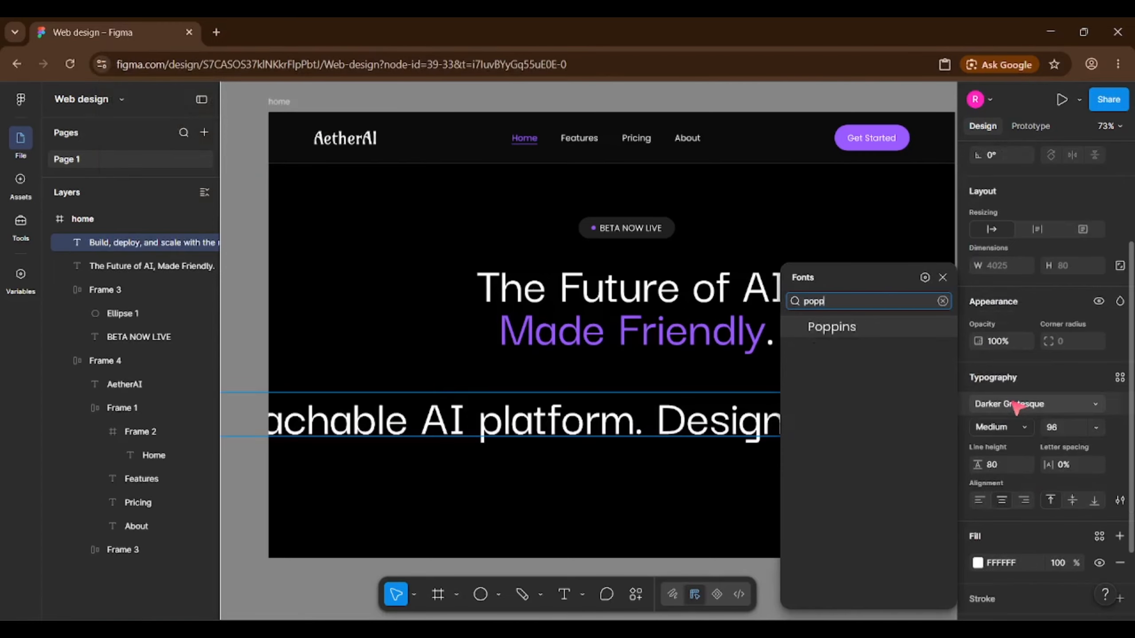
key("Return")
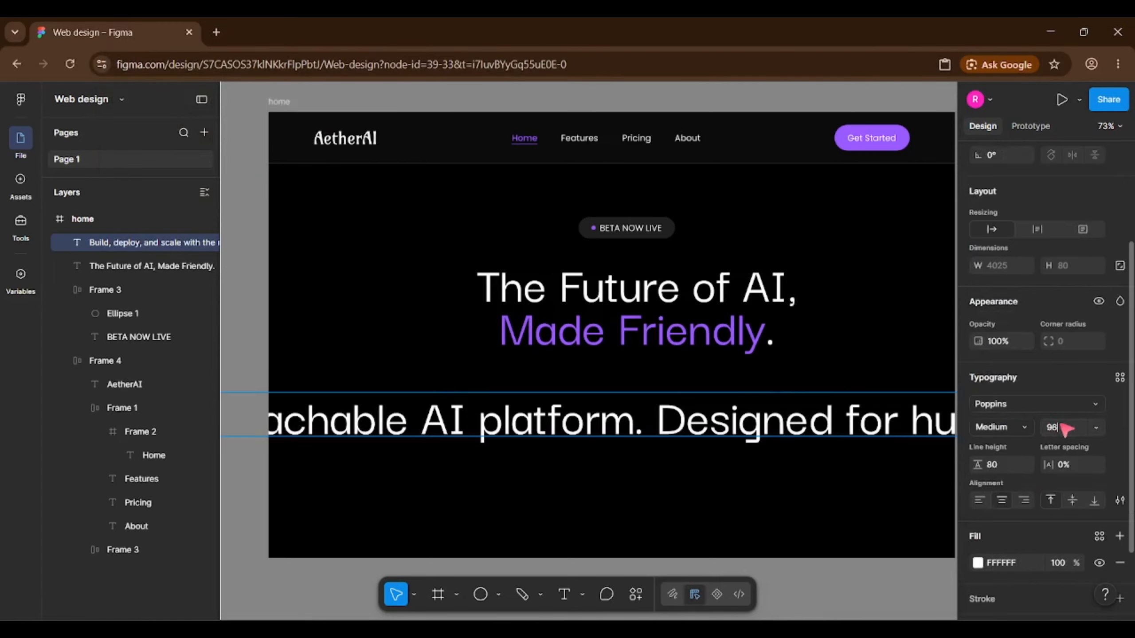
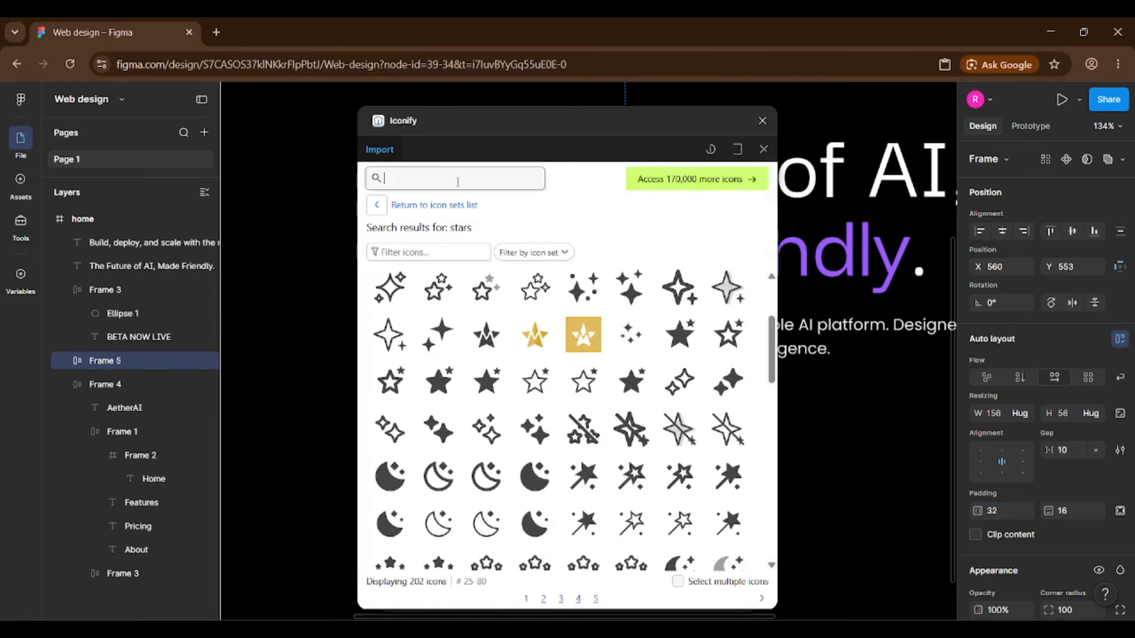
Search Iconify for 'arrow' and insert the outlined arrow icon.
type("arrow")
key("Return")
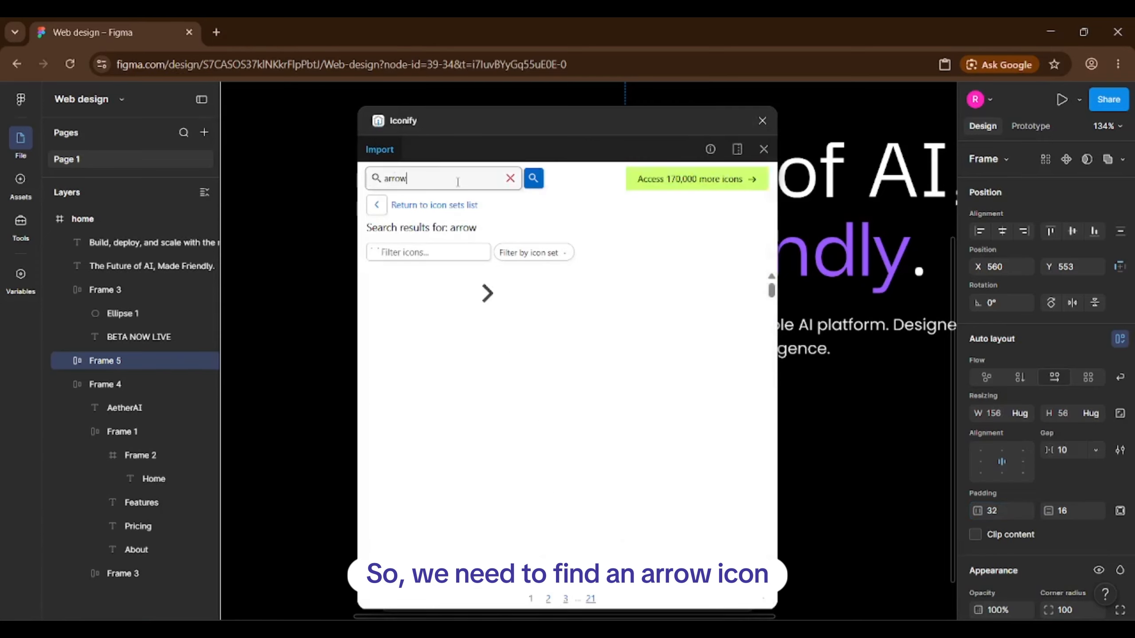
scroll(613, 387, "down", 5)
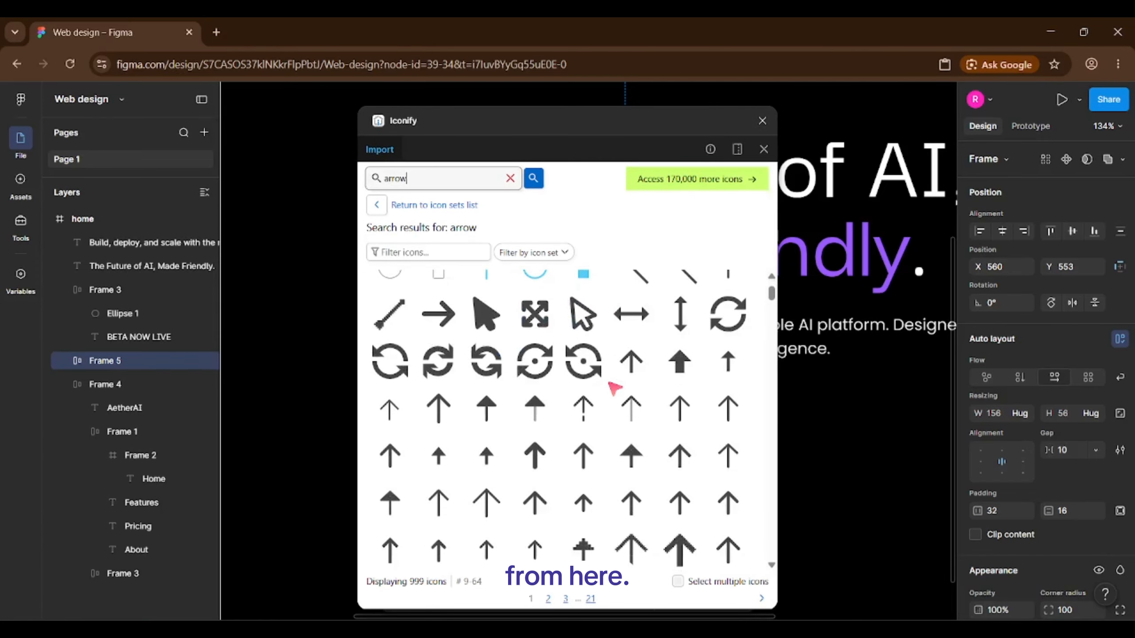
scroll(614, 388, "down", 4)
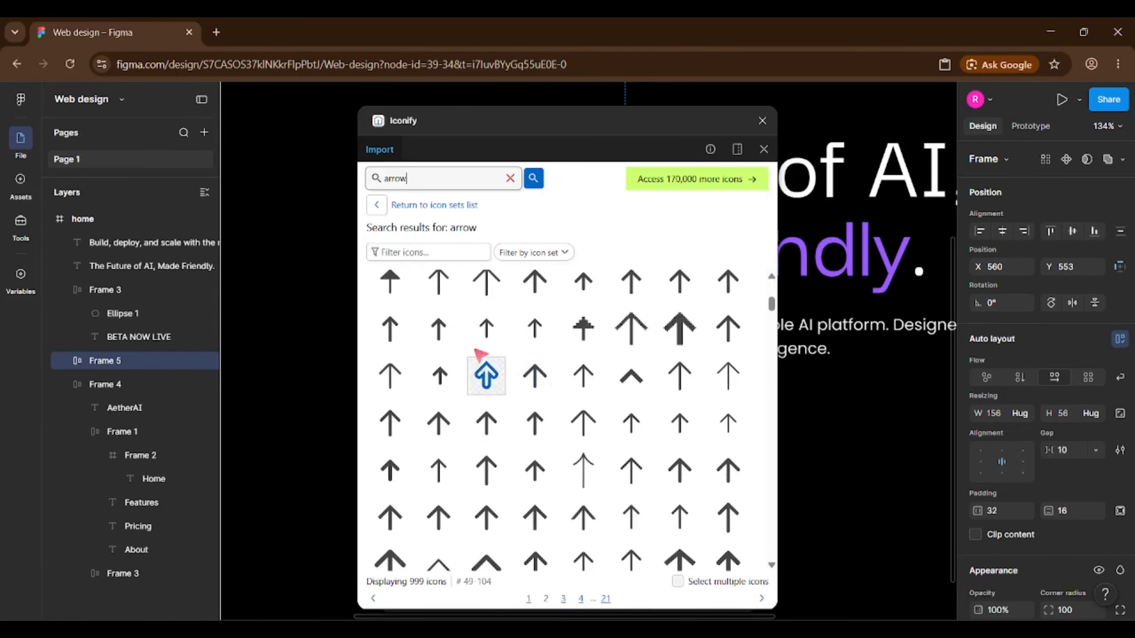
left_click(487, 329)
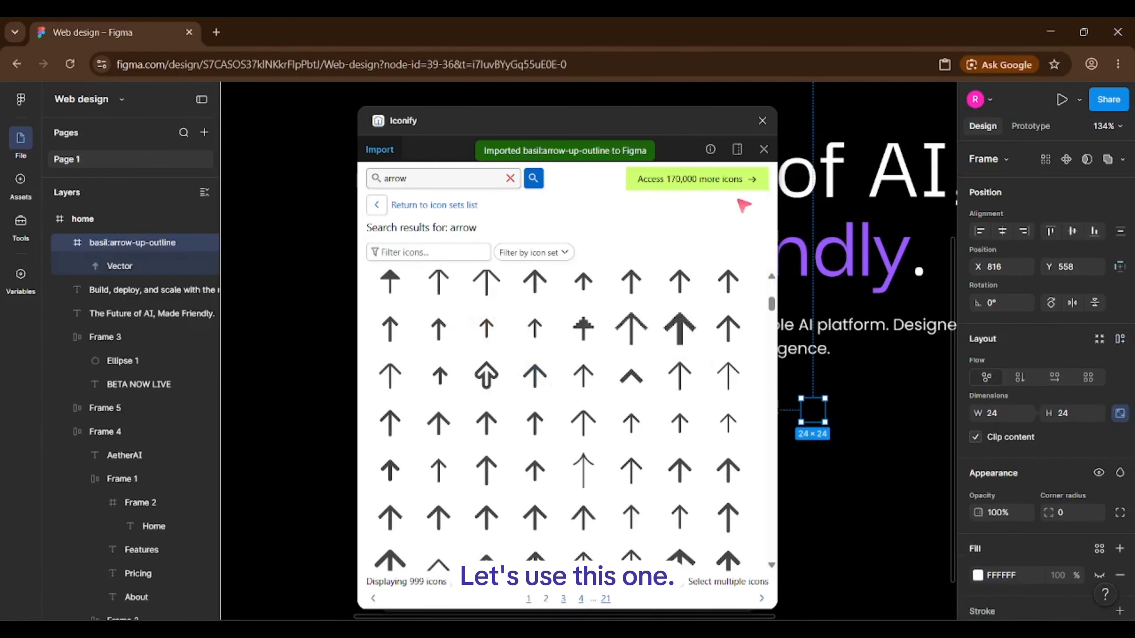
left_click(762, 121)
Rename Frame 5 to 'button' and move the arrow inside it after the Get Started text.
left_click(604, 425)
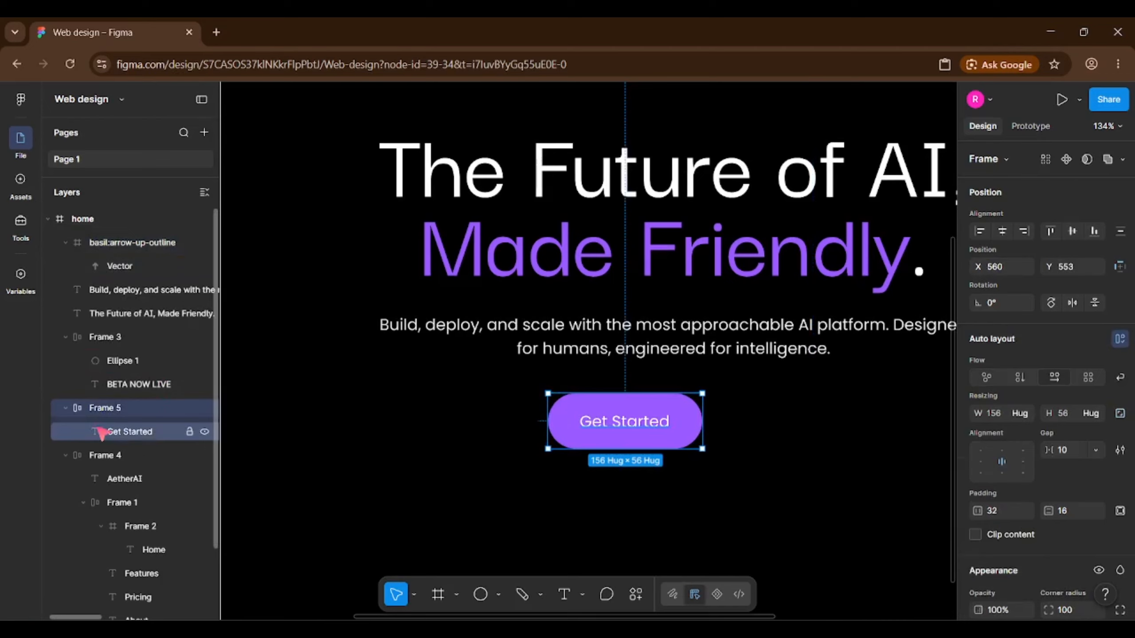
left_click(110, 406)
type("button")
key("Return")
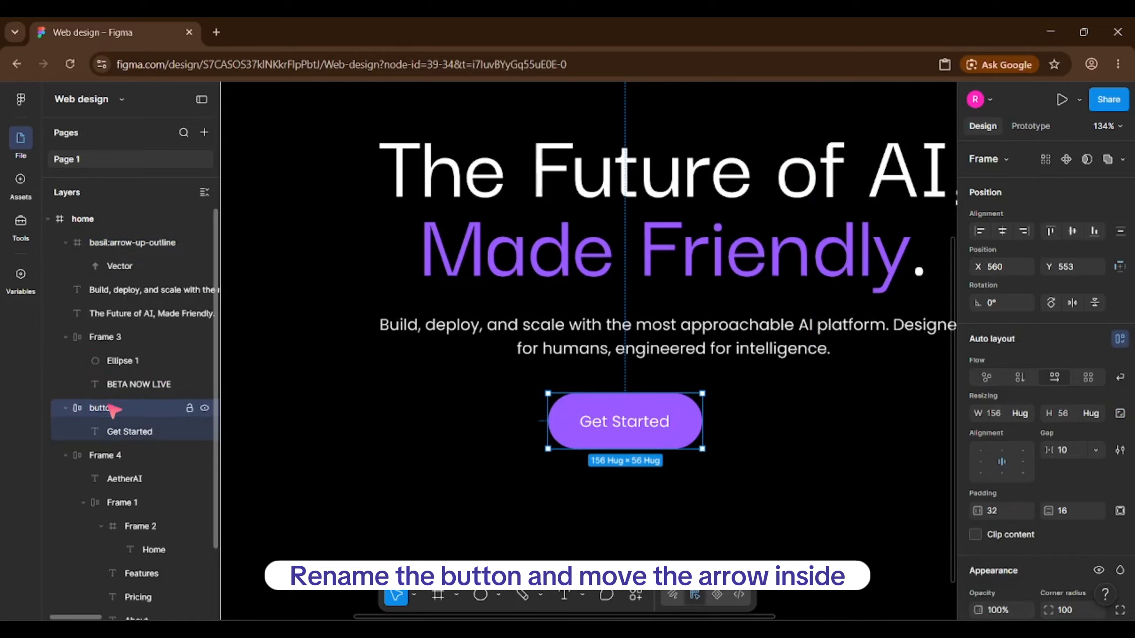
left_click(147, 242)
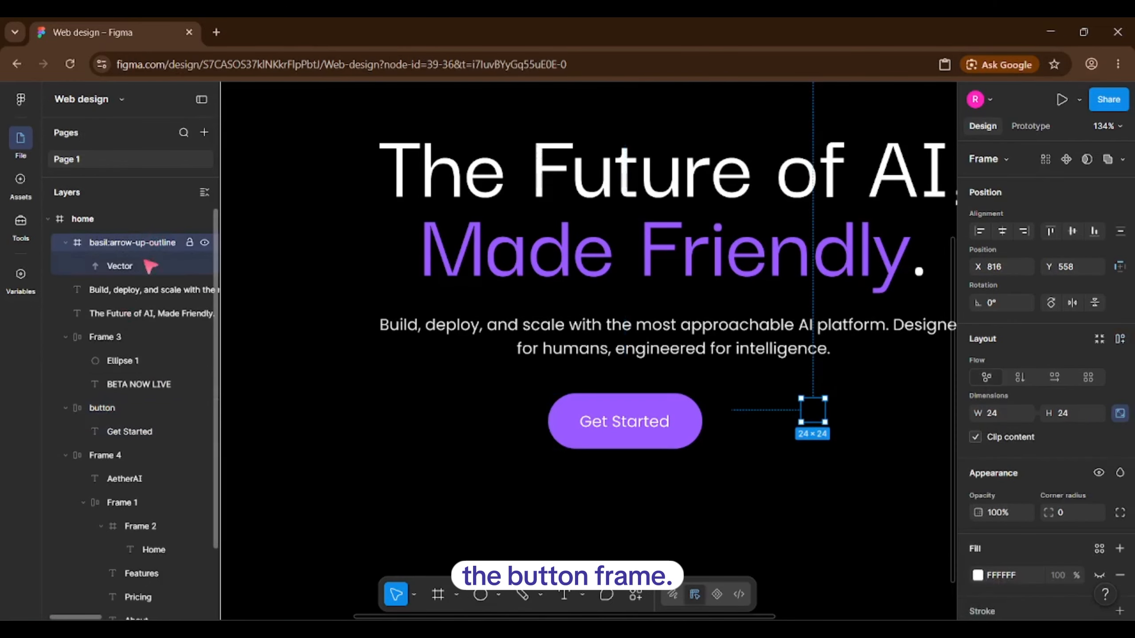
left_click_drag(151, 266, 145, 423)
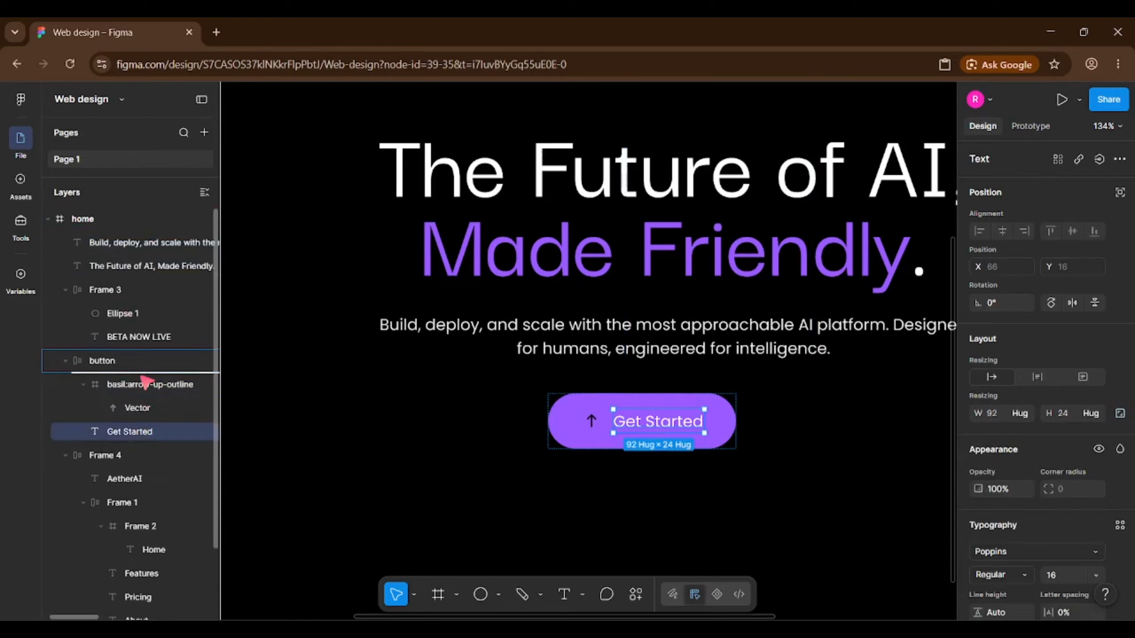
left_click_drag(146, 381, 145, 379)
Rotate the arrow 90° to point right and colour it white (FFFFFF).
left_click(693, 420)
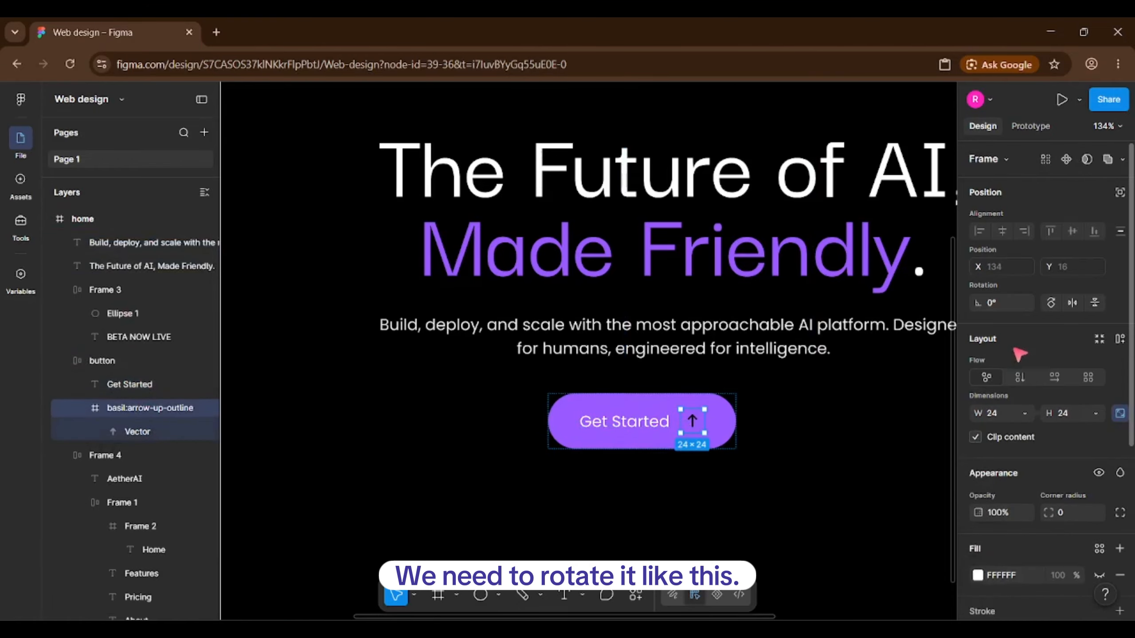
type("90")
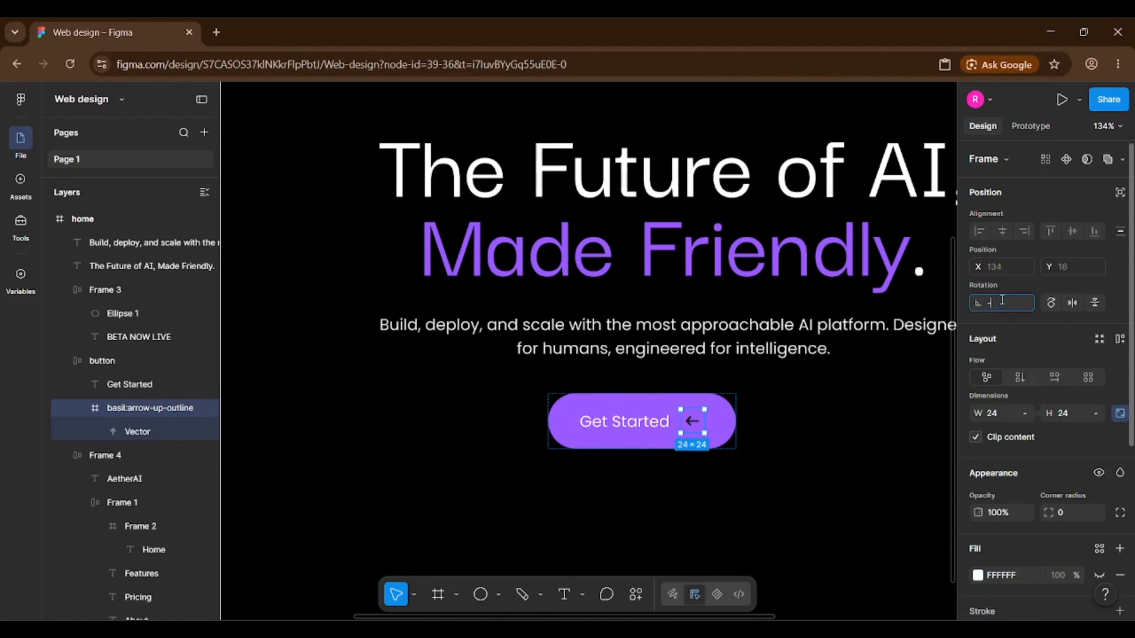
scroll(1024, 510, "down", 5)
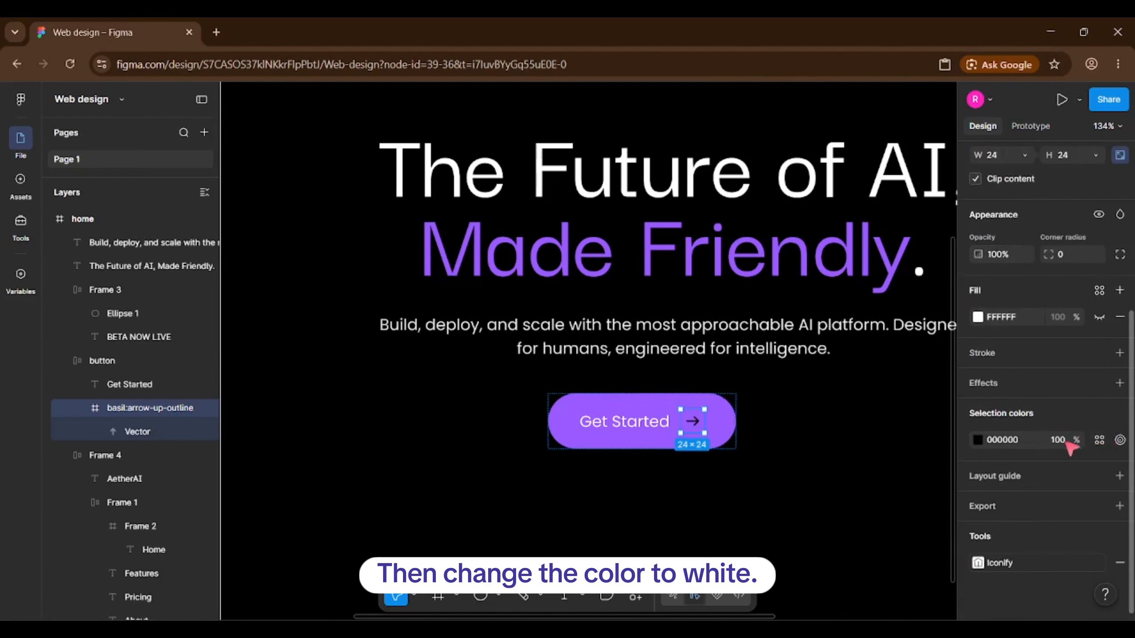
left_click(977, 439)
left_click_drag(881, 392, 791, 319)
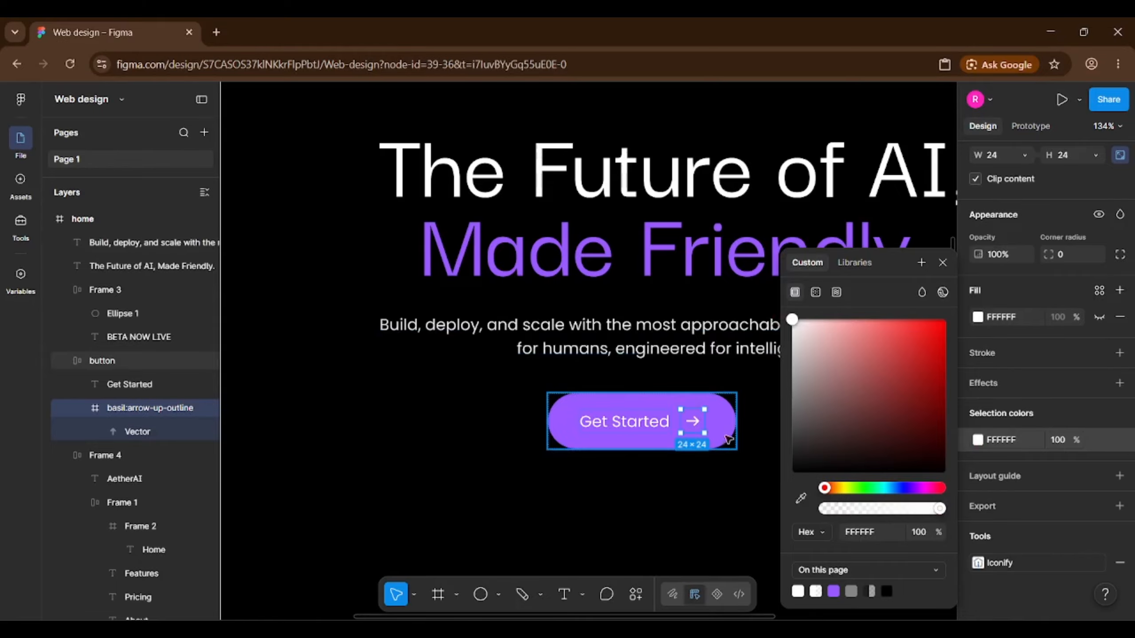
left_click(500, 423)
scroll(531, 429, "down", 3)
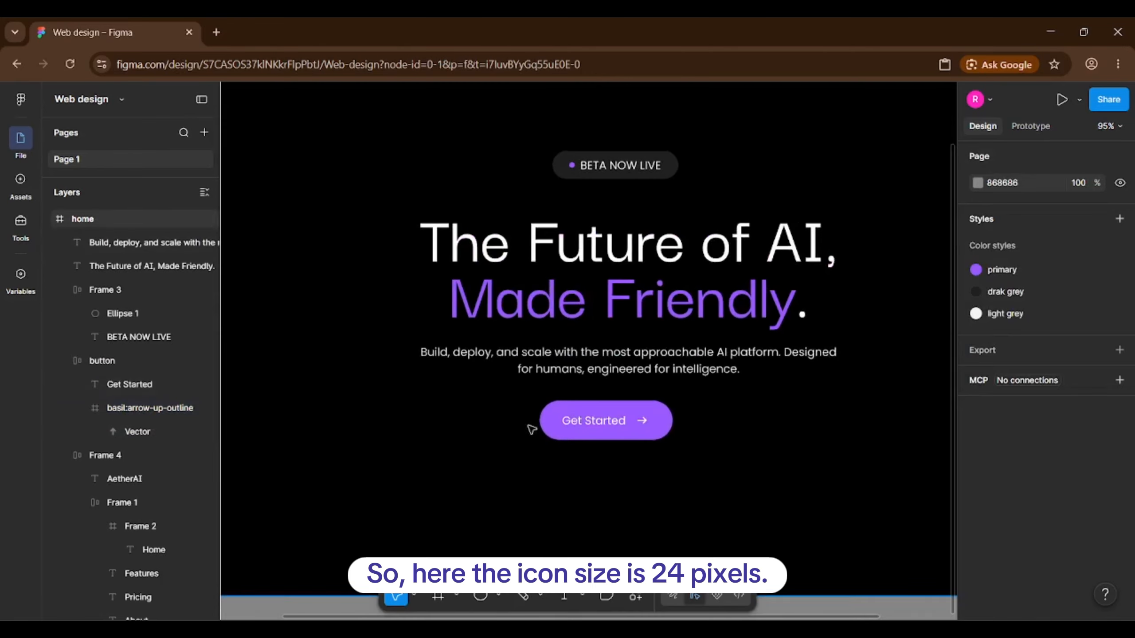
scroll(652, 422, "up", 3)
left_click(635, 415, "ctrl")
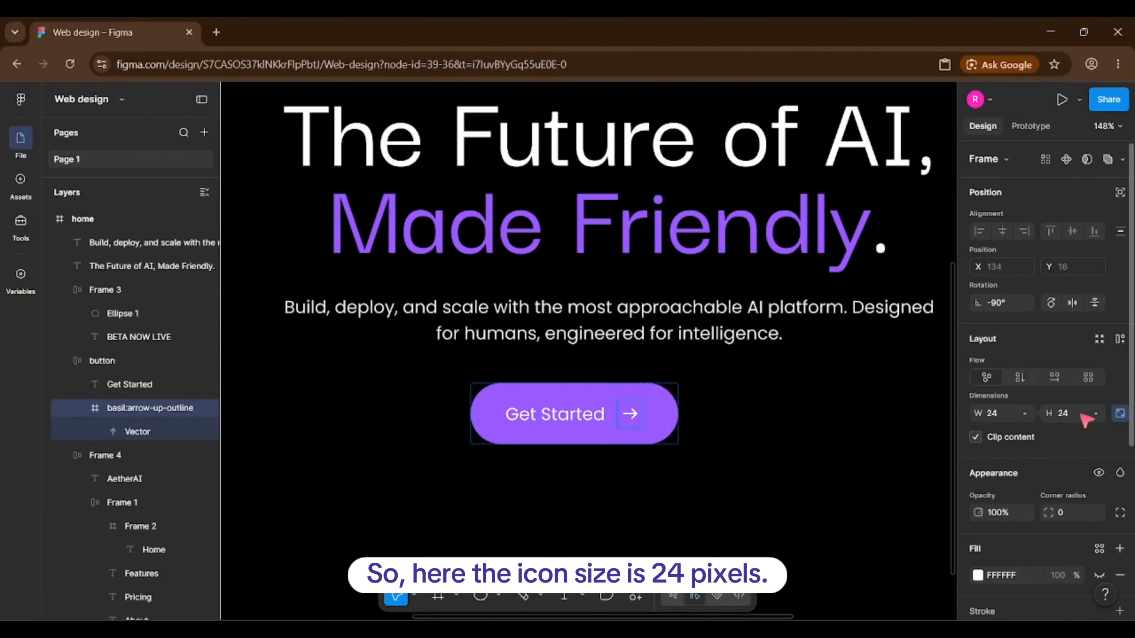
left_click(661, 432)
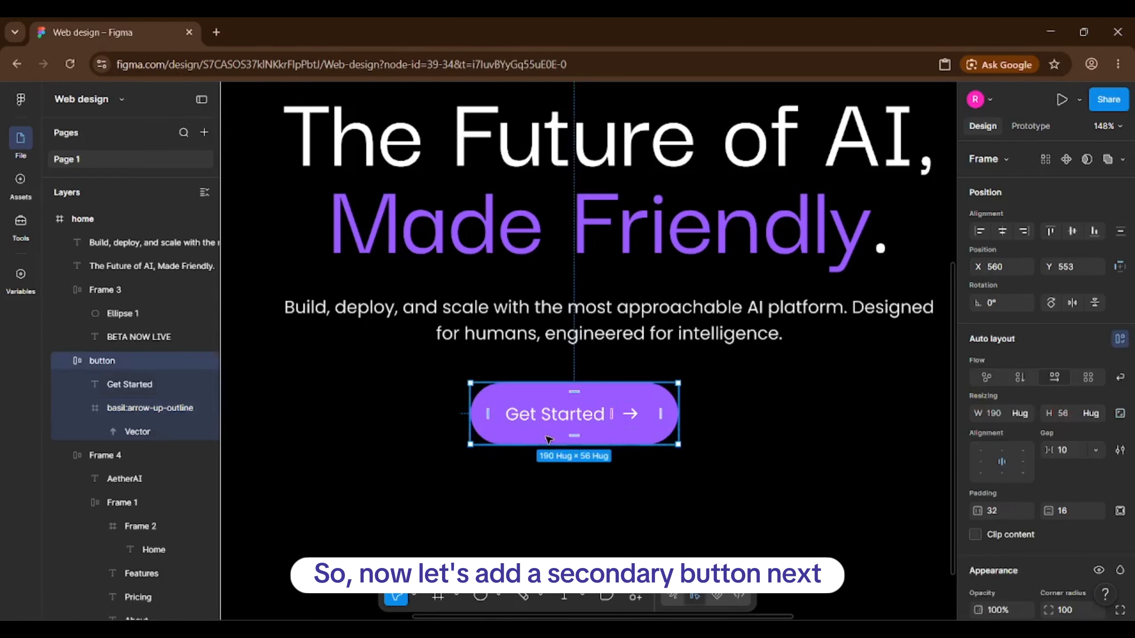
Duplicate the Get Started button, relabel the copy 'View Demo' and delete its arrow.
scroll(554, 439, "down", 4)
left_click(541, 469)
scroll(491, 451, "up", 2)
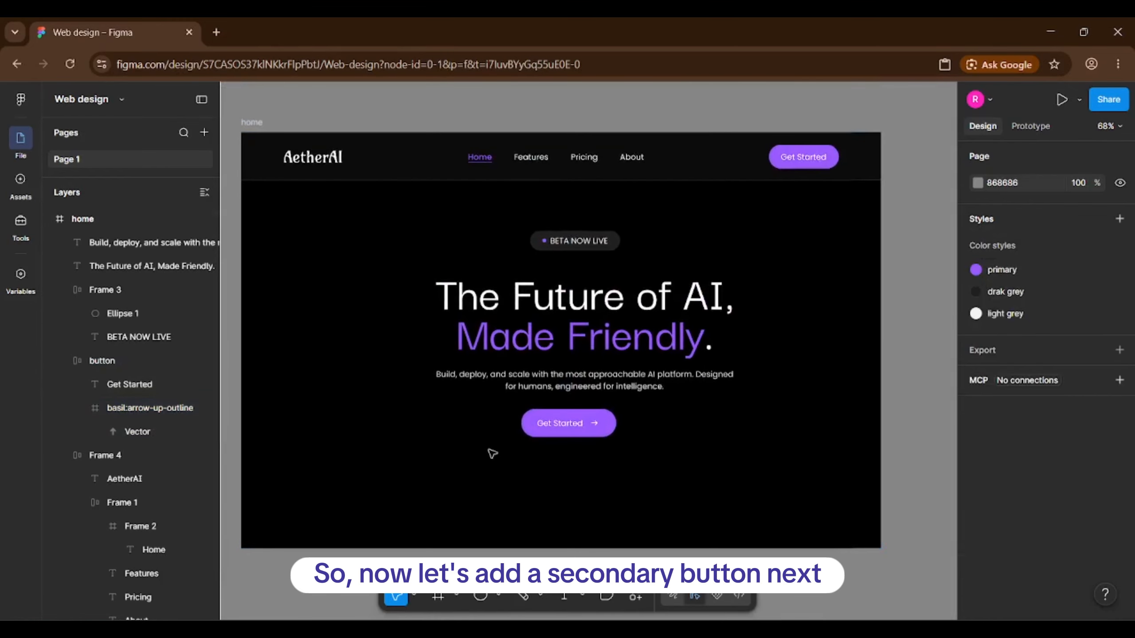
left_click(555, 432)
left_click_drag(555, 432, 697, 426)
scroll(544, 425, "up", 3)
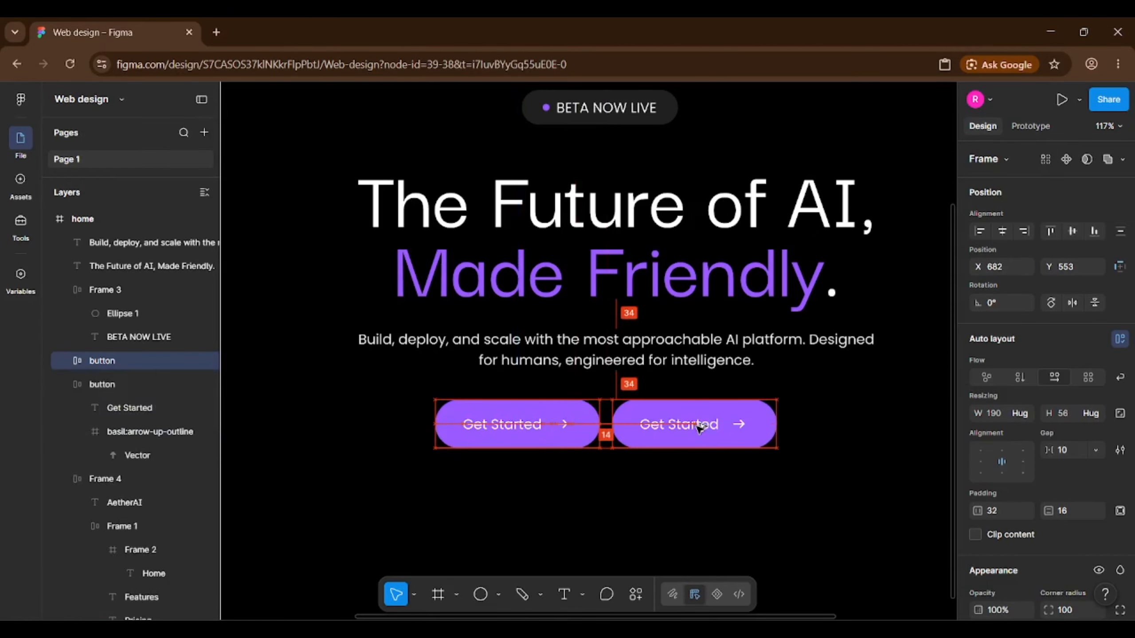
double_click(683, 429)
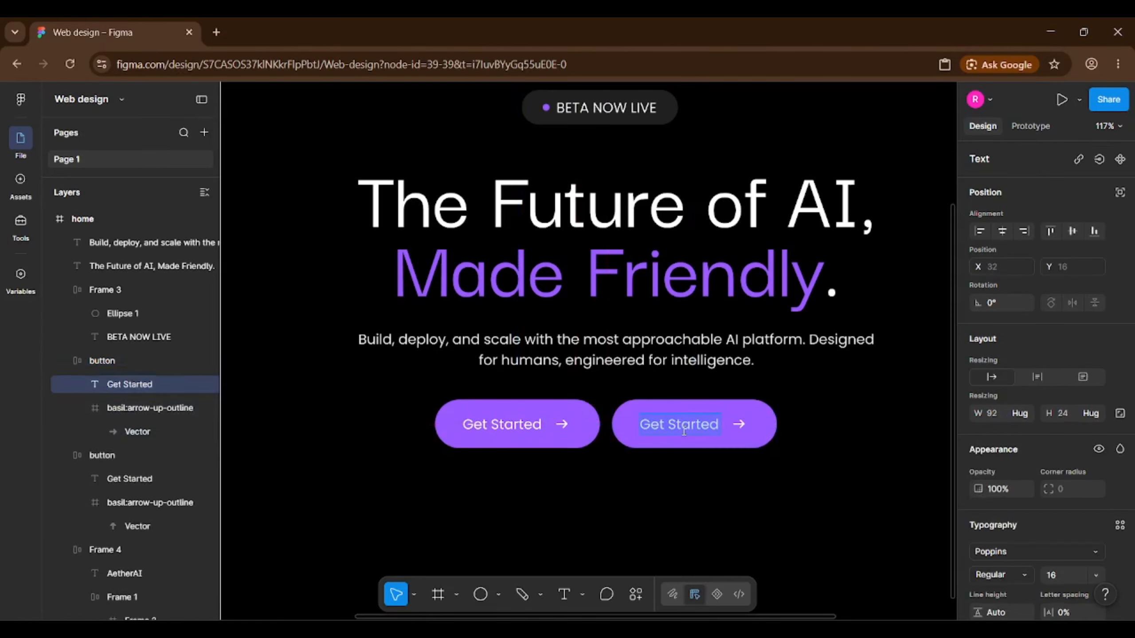
type("View Demo")
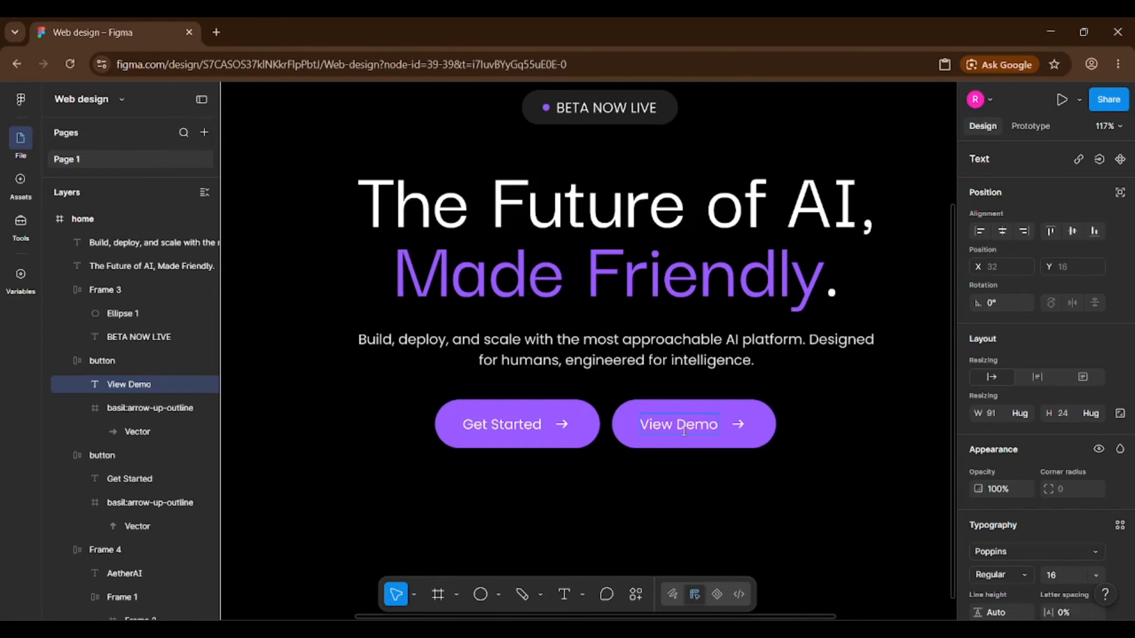
left_click(120, 409)
key("Delete")
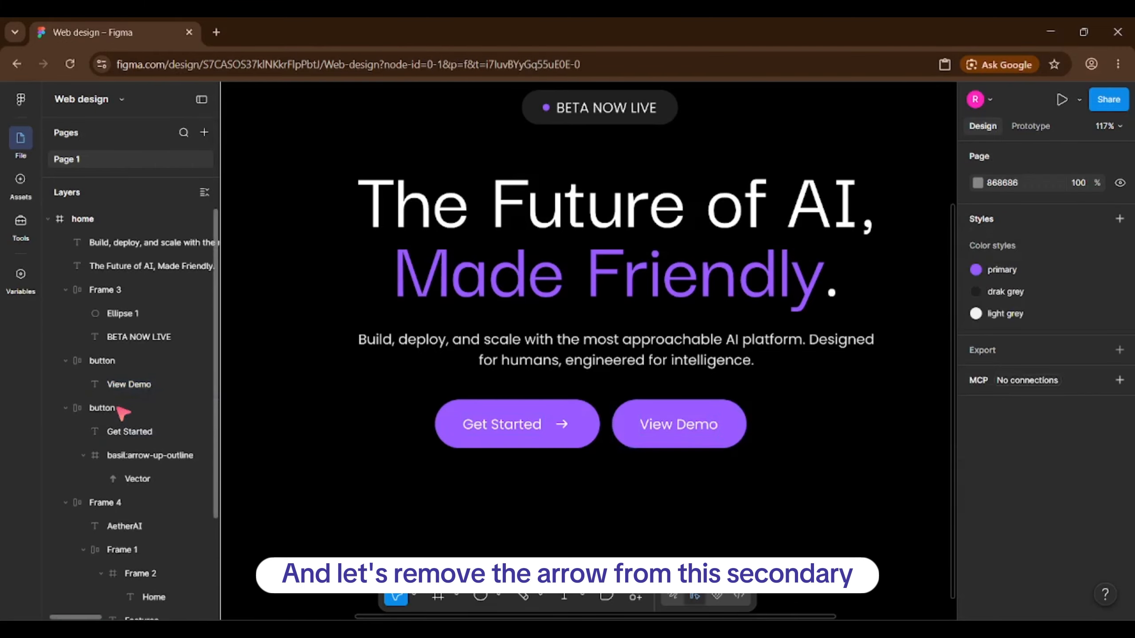
Replace View Demo's purple fill with the drak grey style and add a primary purple stroke.
left_click(127, 361)
scroll(1049, 547, "down", 5)
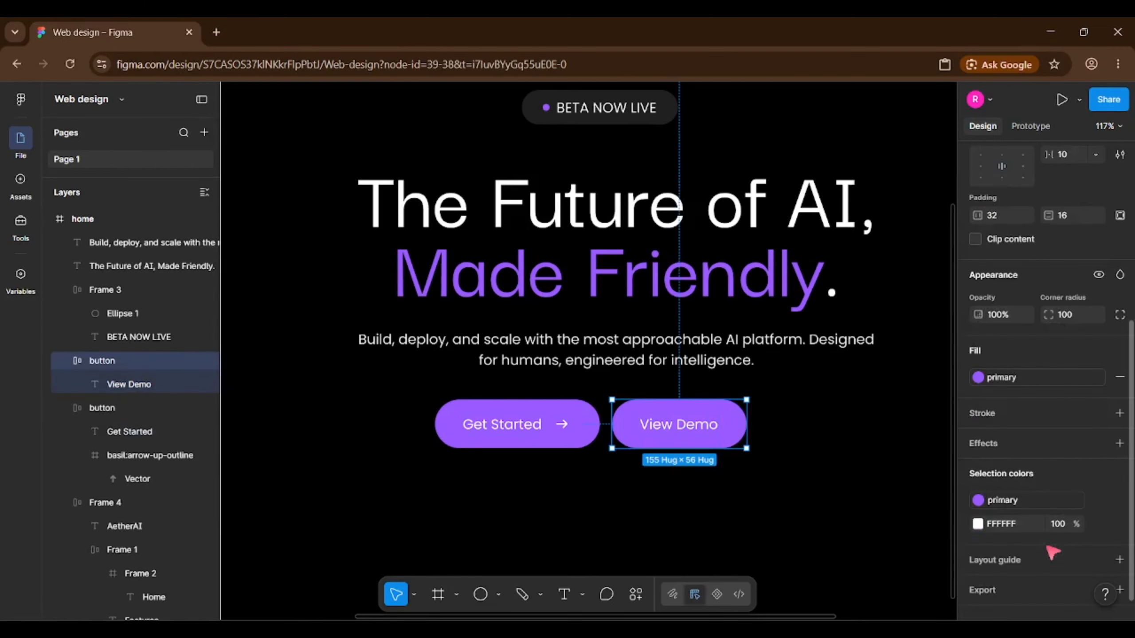
left_click(1103, 378)
left_click(1099, 377)
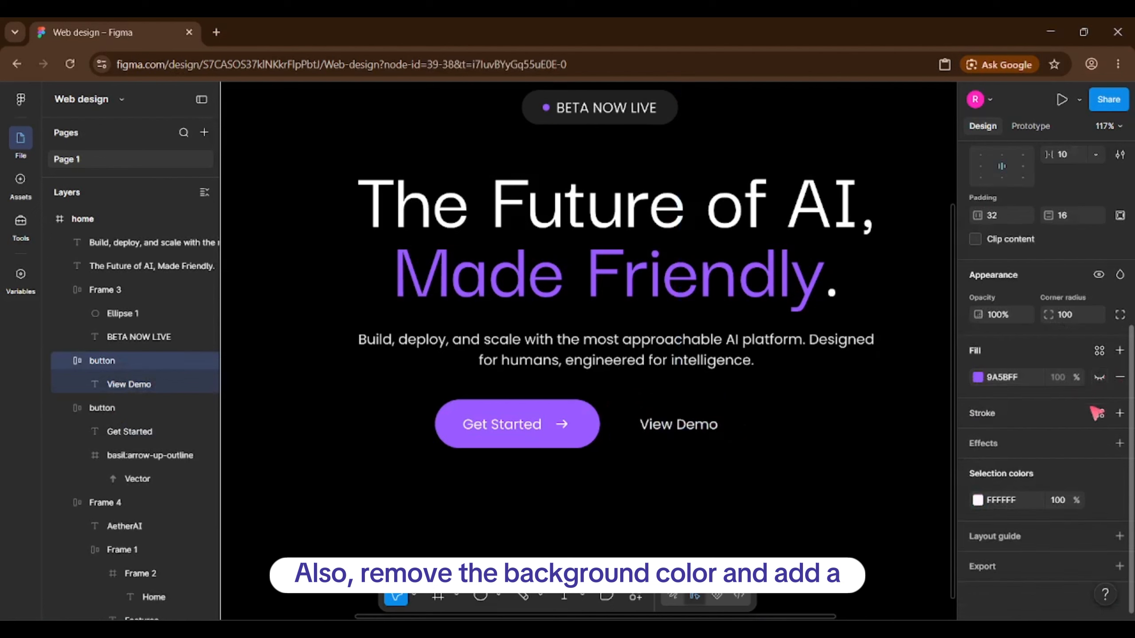
left_click(1098, 414)
left_click(820, 404)
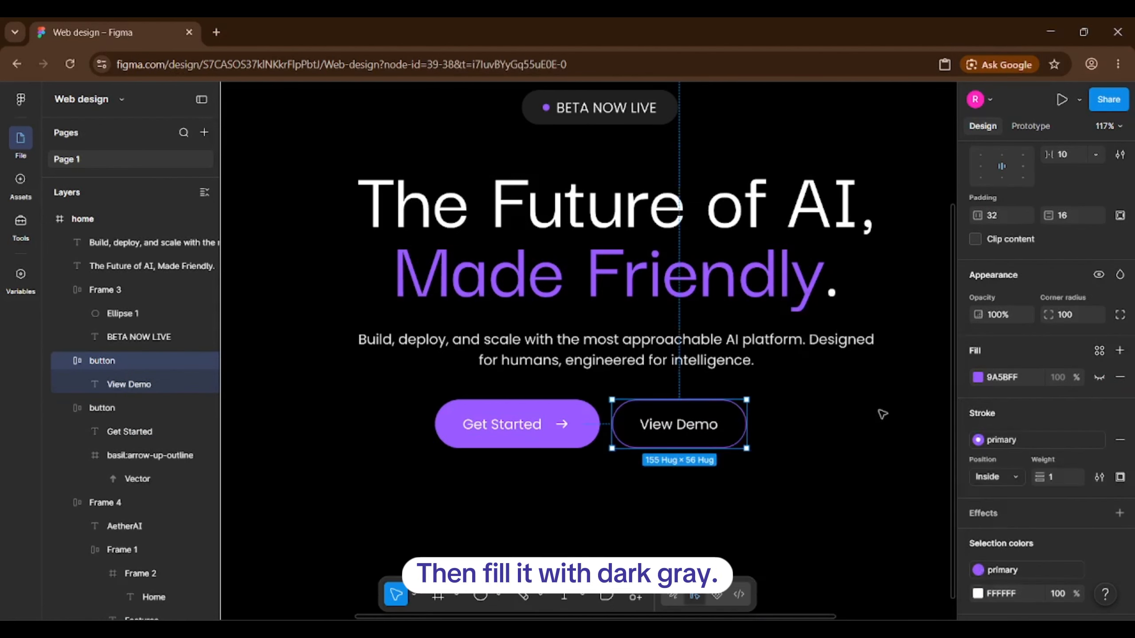
left_click(1099, 353)
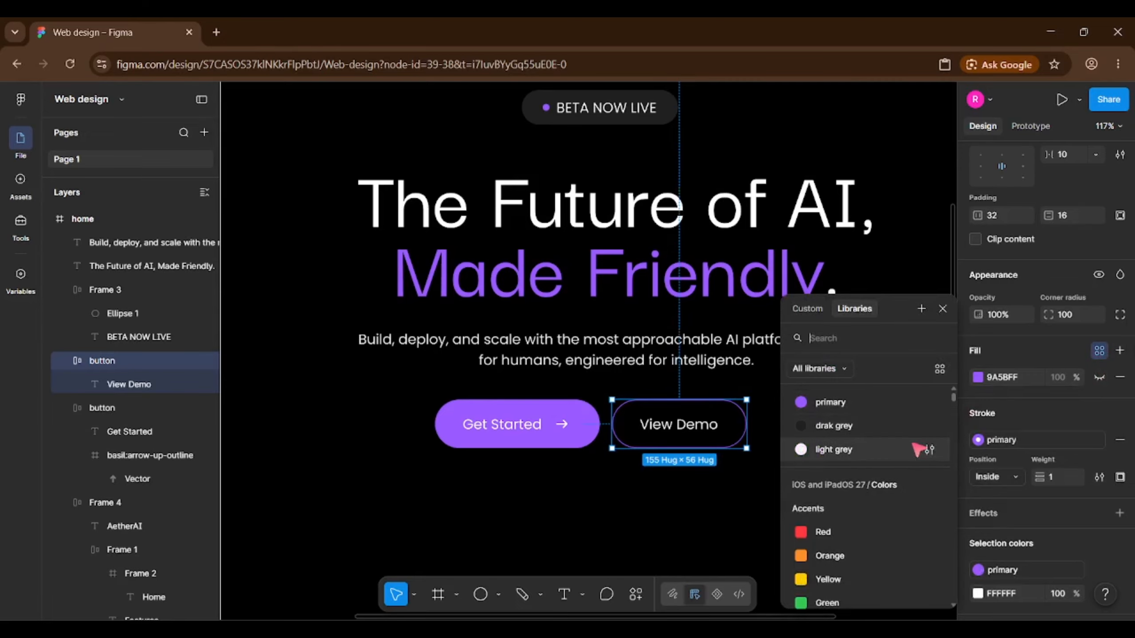
left_click(822, 418)
left_click(840, 473)
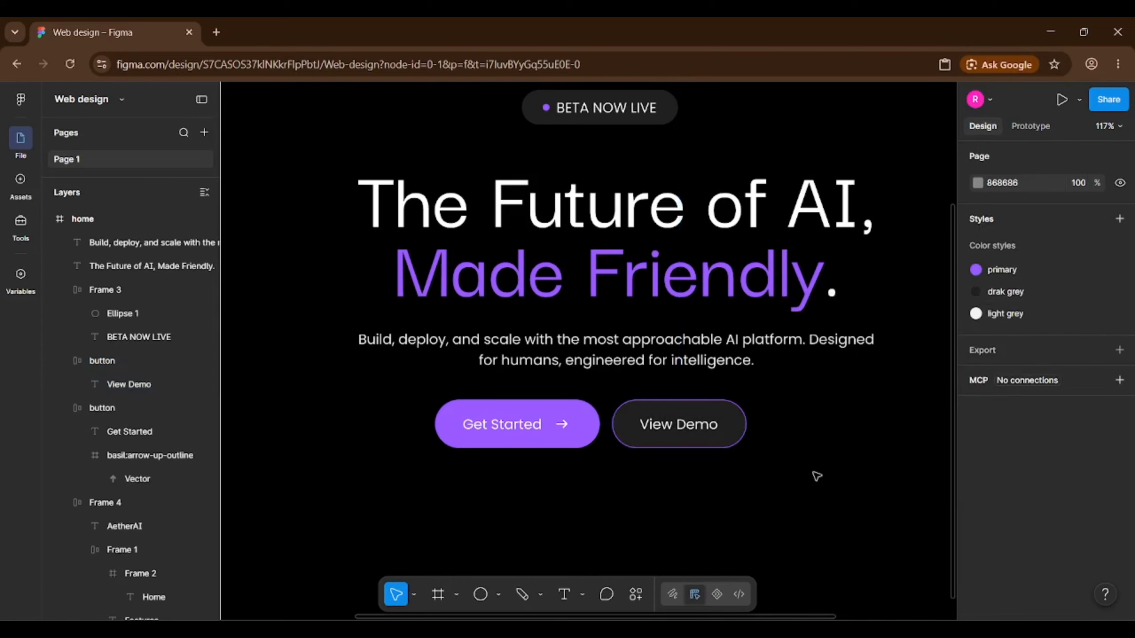
scroll(574, 361, "down", 3)
Group the Get Started and View Demo buttons into an auto-layout frame.
scroll(565, 389, "up", 1)
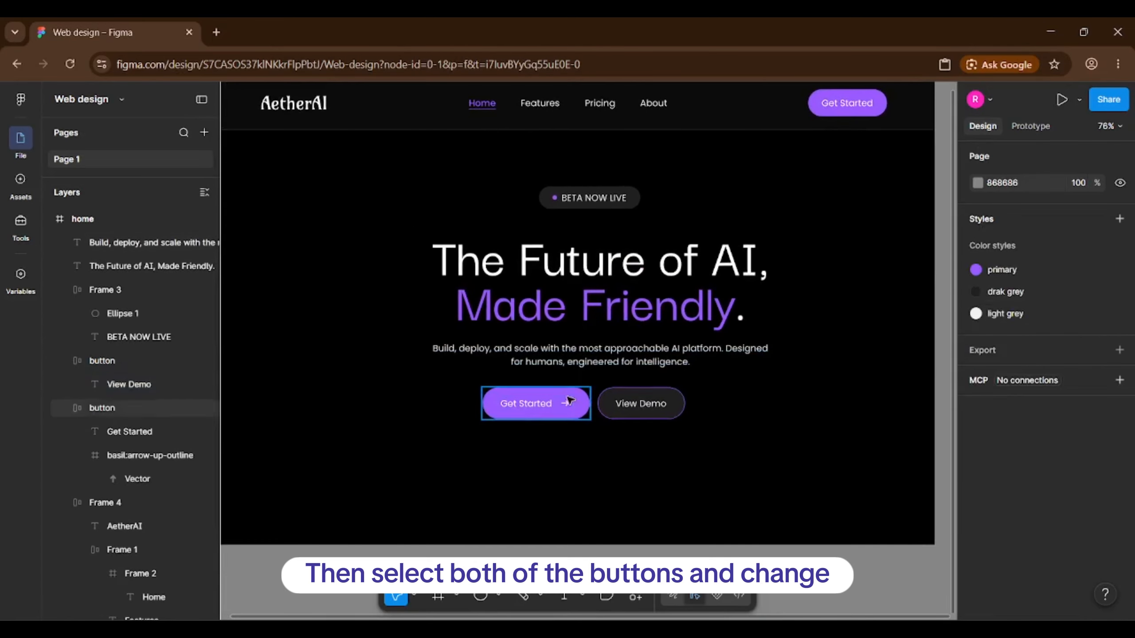
left_click(567, 402)
left_click(636, 405, "shift")
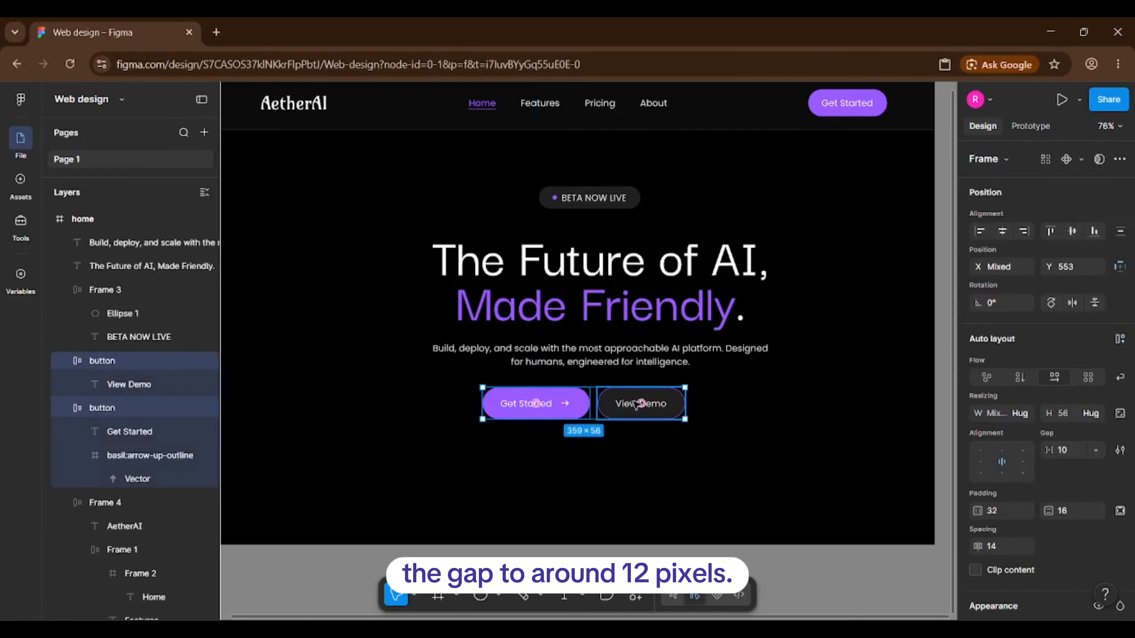
left_click(1119, 338)
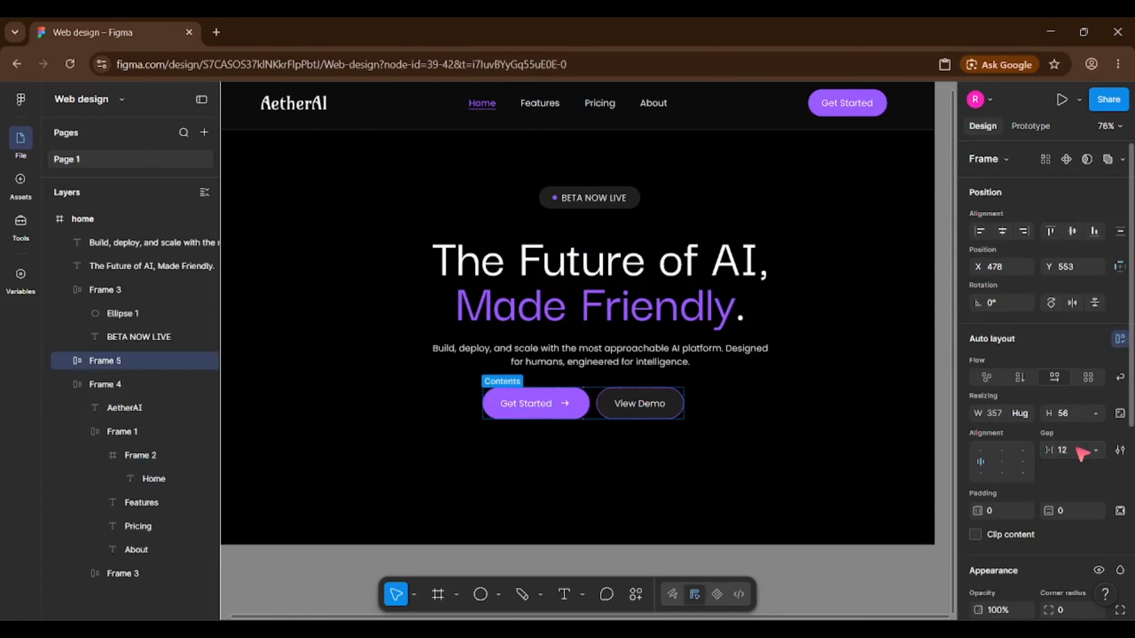
left_click(808, 454)
Wrap badge, headline, paragraph and buttons in auto layout with 32 gap, centred horizontally.
left_click_drag(866, 470, 405, 172)
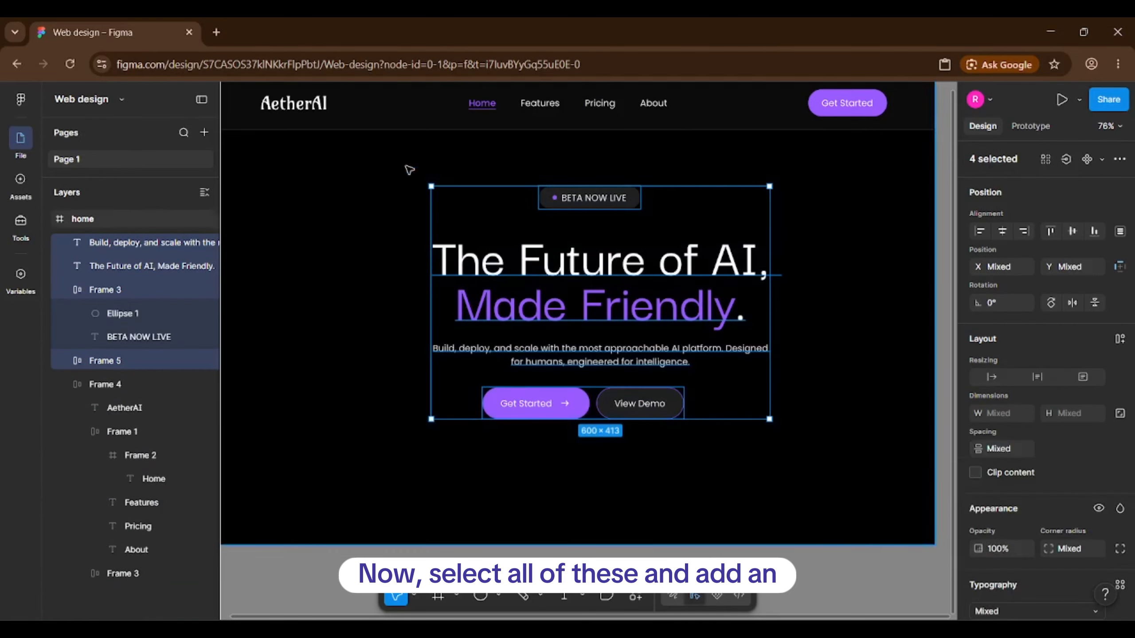
left_click(1119, 339)
left_click(1064, 449)
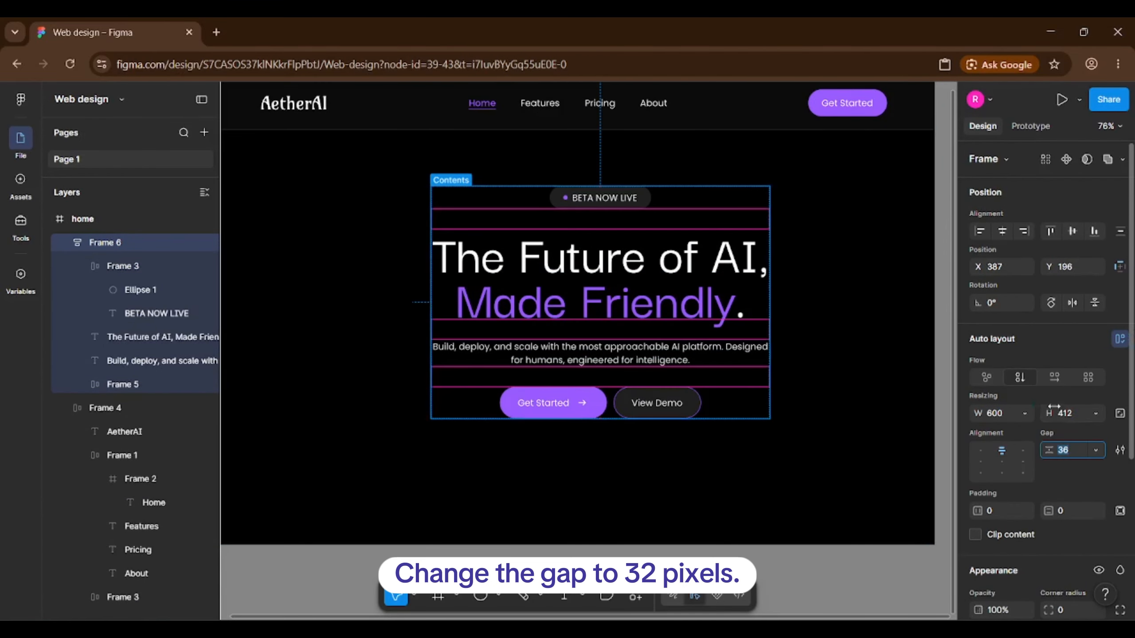
type("32")
key("Return")
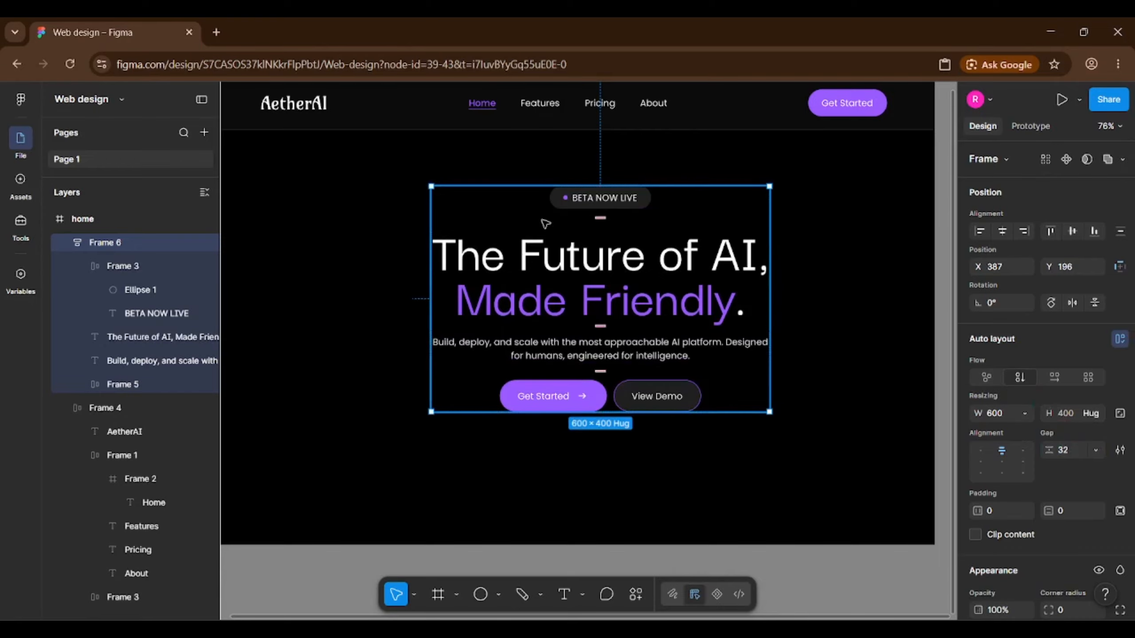
left_click(1010, 230)
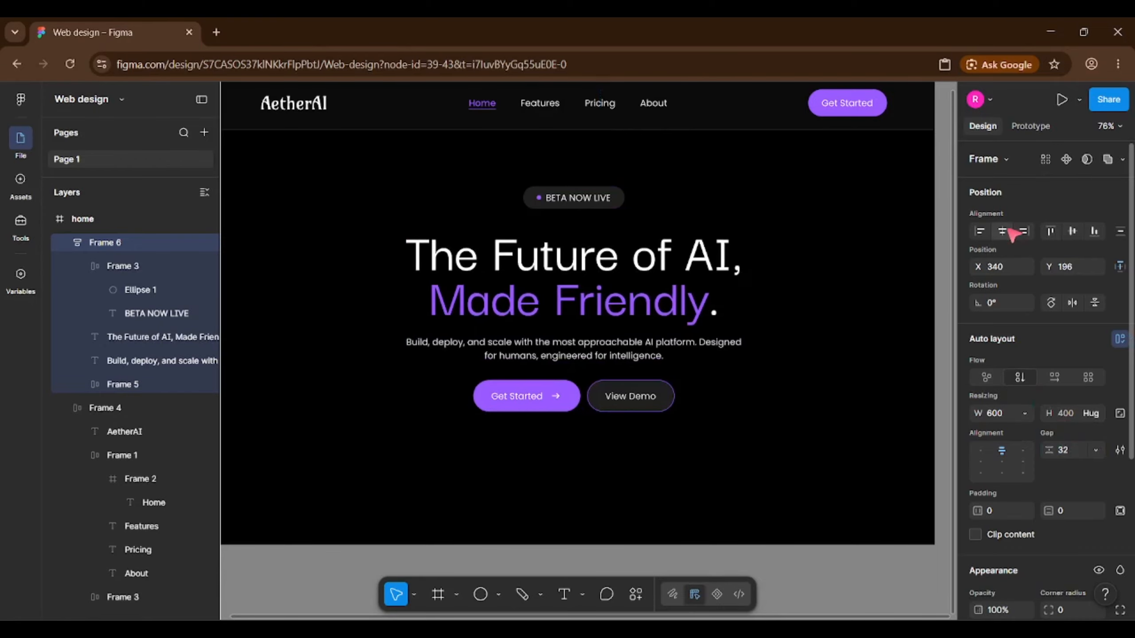
Set the spacing between the navigation and hero content in Frame 4 to 60.
key("ctrl+a")
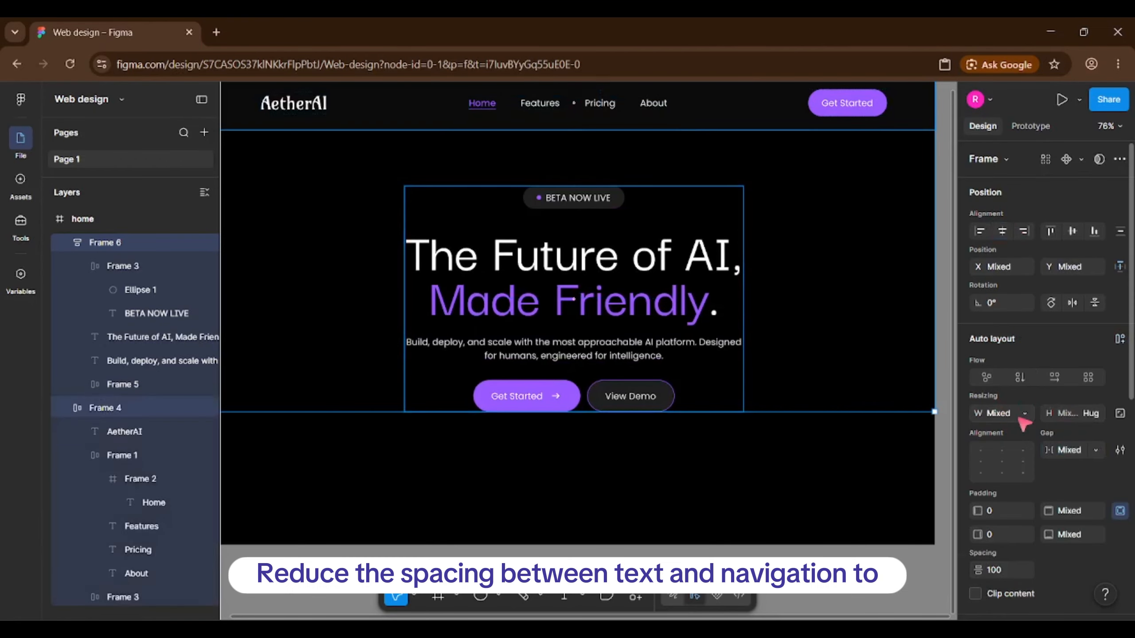
scroll(1010, 447, "down", 5)
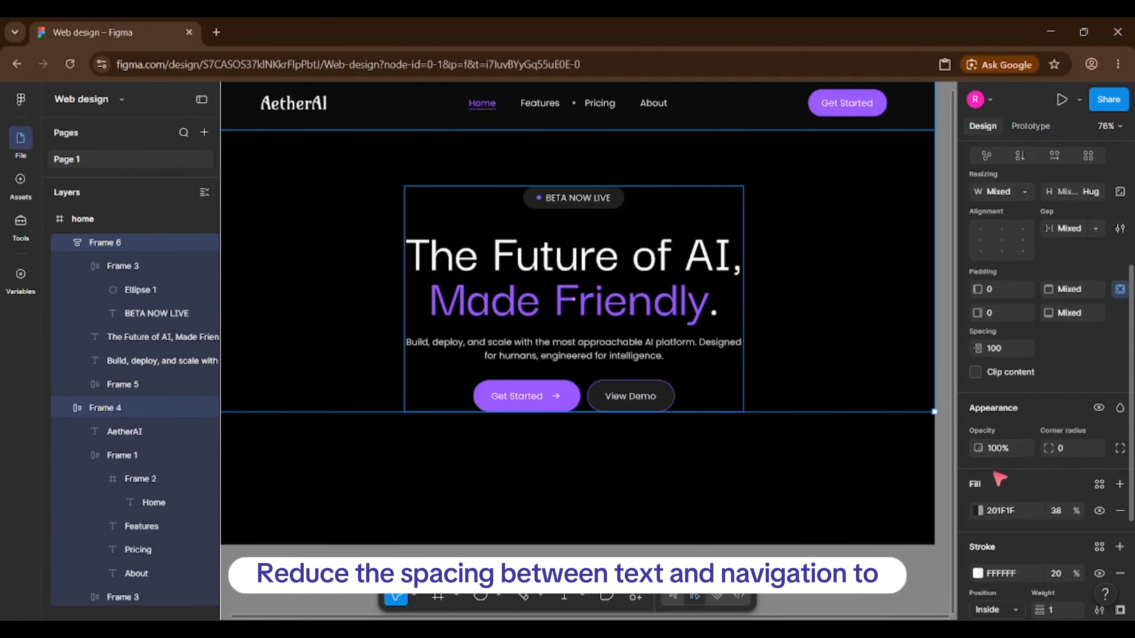
left_click(1008, 344)
type("60")
key("Return")
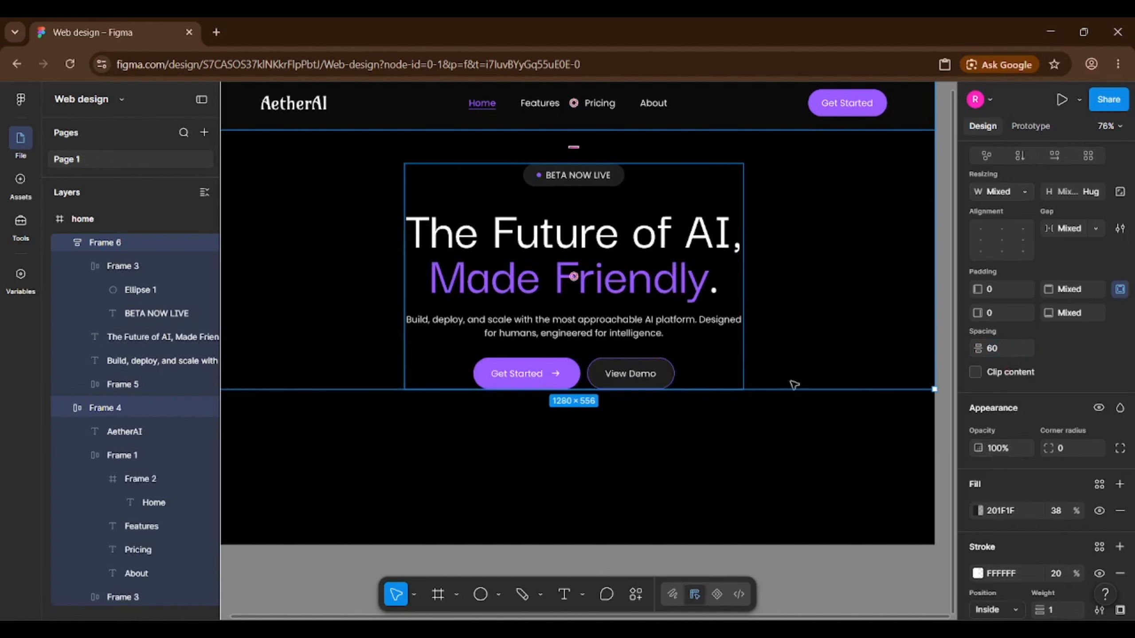
left_click(456, 433)
scroll(455, 432, "down", 1)
scroll(454, 431, "up", 1)
Draw an ellipse at the hero's lower left, size it 530×230 and fill it with primary.
key("o")
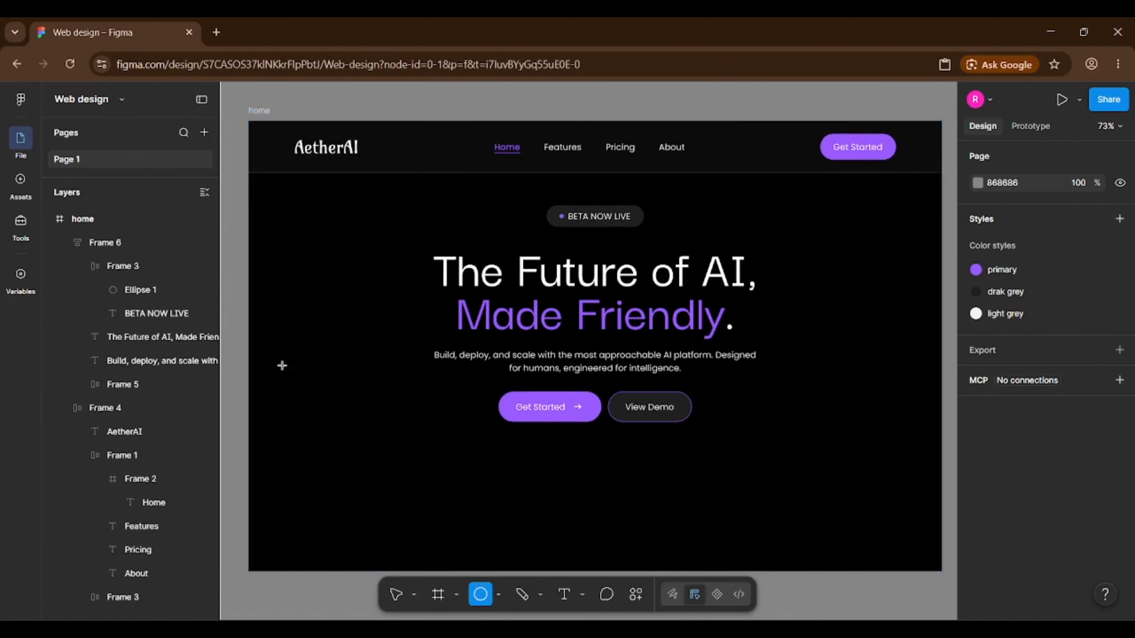
left_click_drag(280, 365, 387, 532)
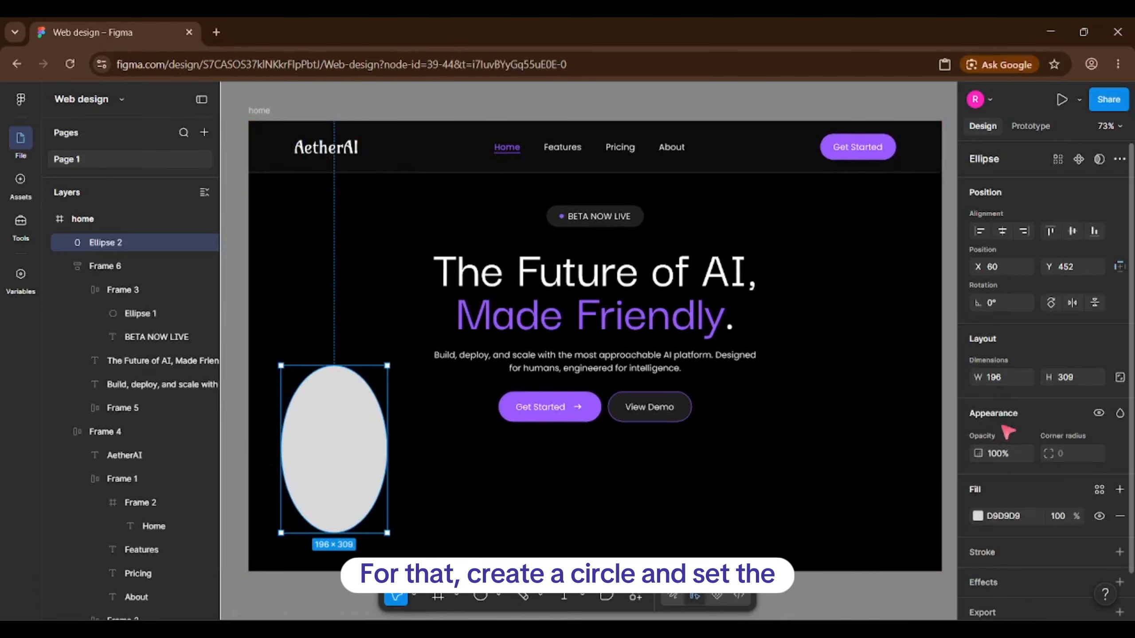
left_click(1019, 378)
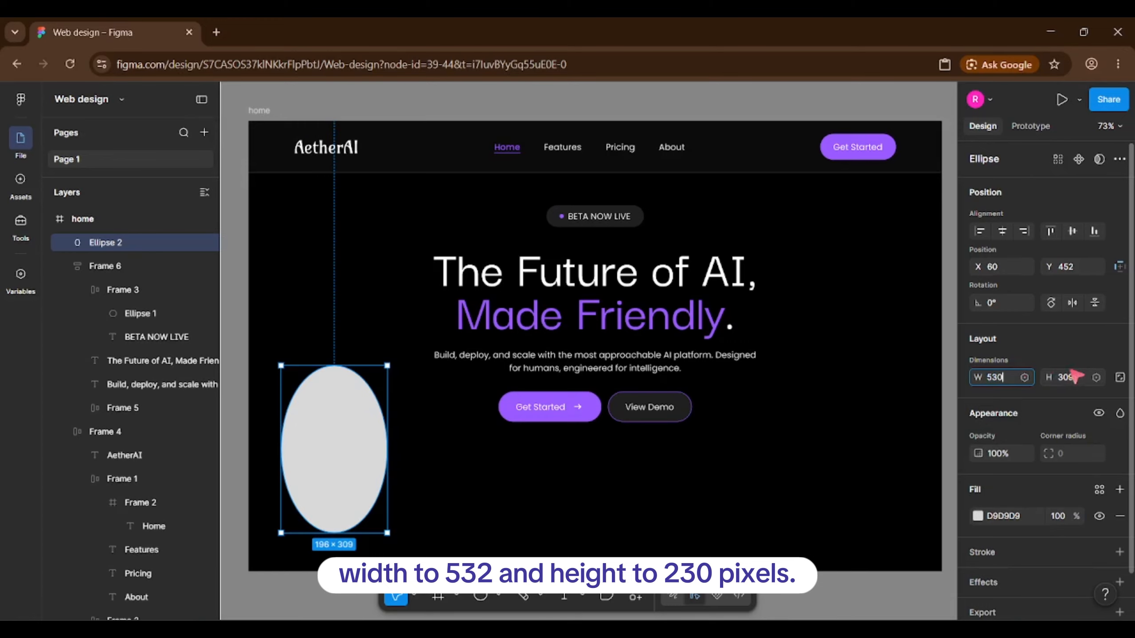
type("530")
left_click(1081, 380)
type("230")
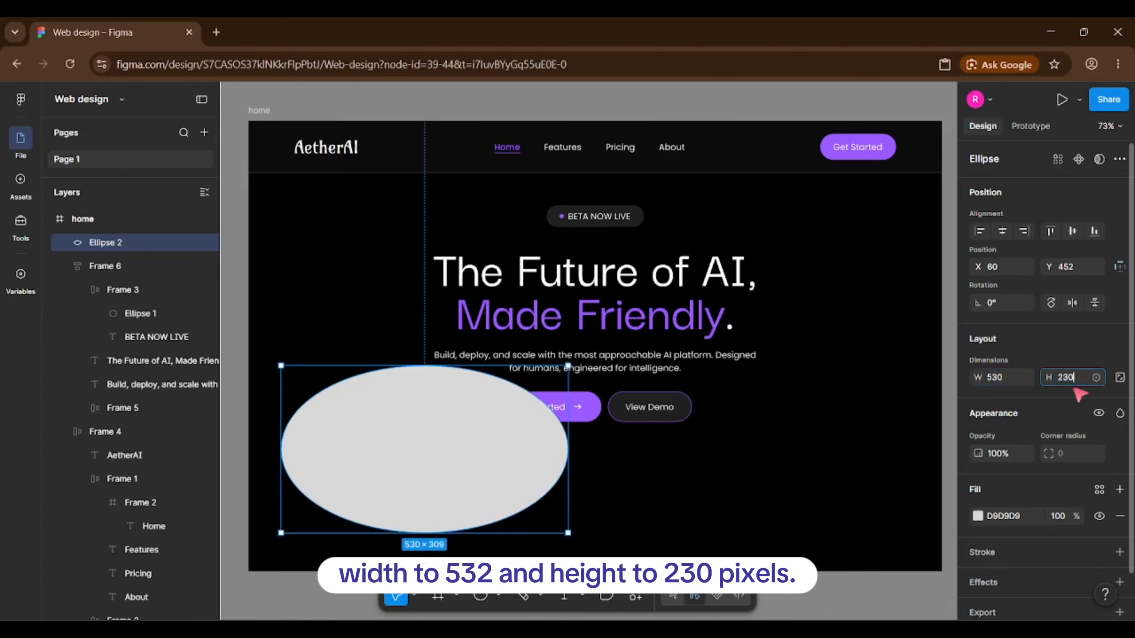
key("Return")
left_click(1099, 490)
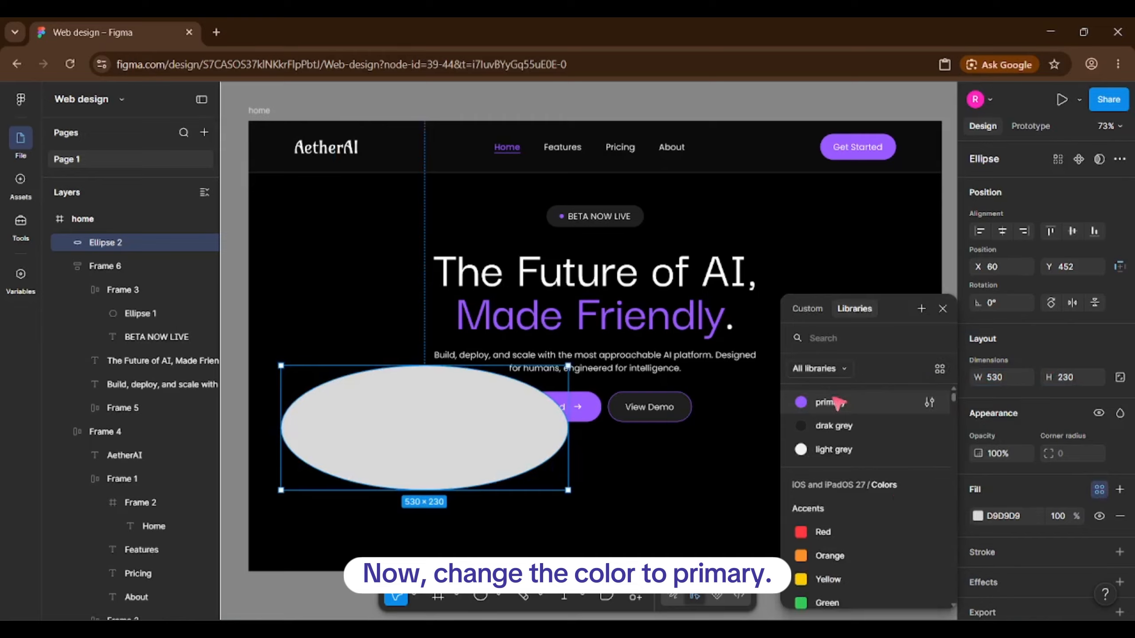
left_click(827, 403)
scroll(1117, 447, "down", 1)
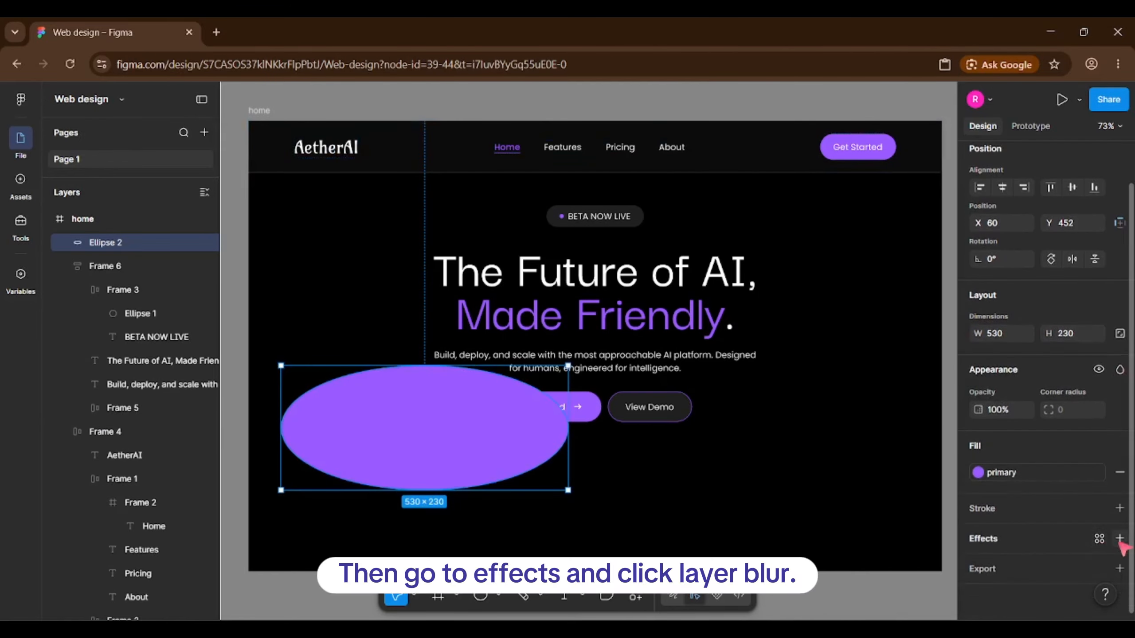
Apply a layer blur of 200 to the purple ellipse.
left_click(1119, 538)
left_click(1057, 430)
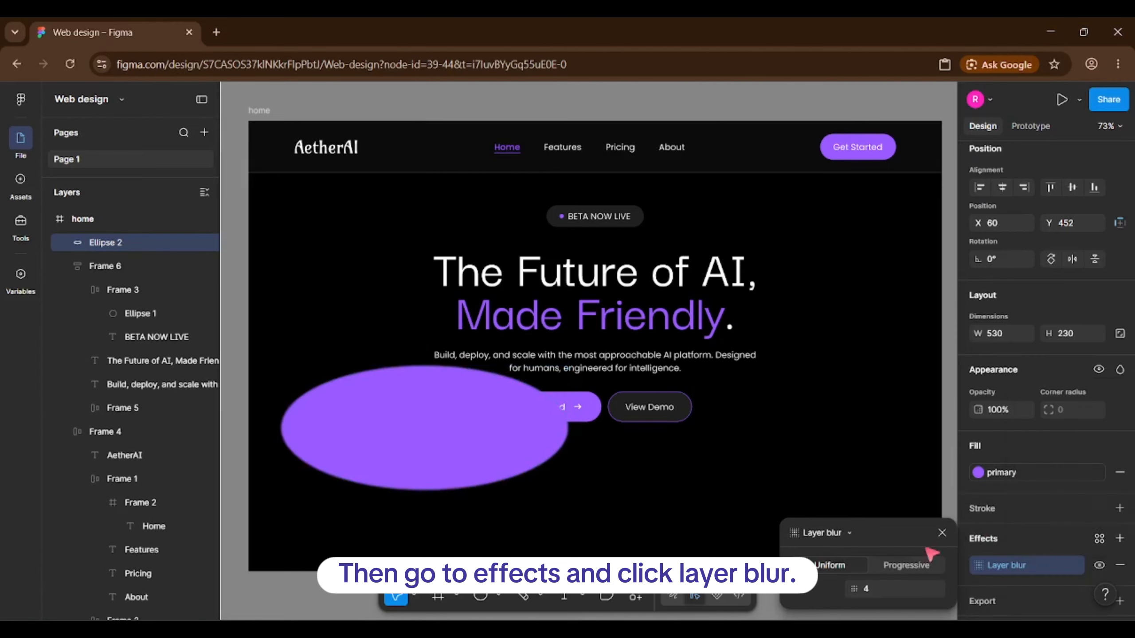
type("200")
key("Return")
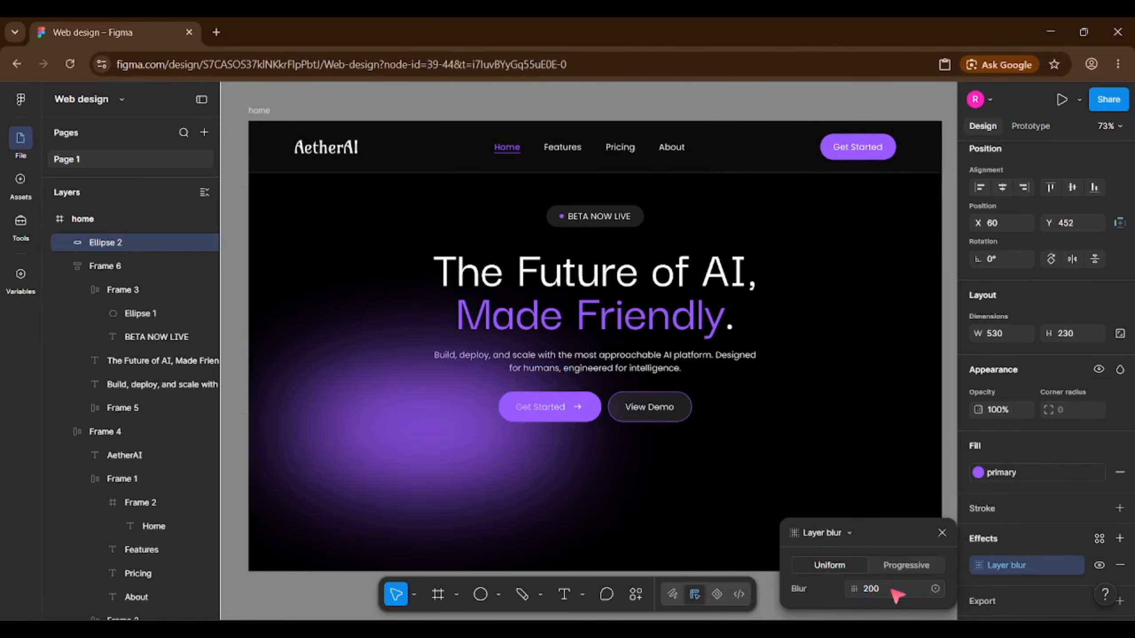
left_click(812, 379)
Move the blurred glow toward the lower-left corner and rotate it to about -49°.
left_click(362, 489)
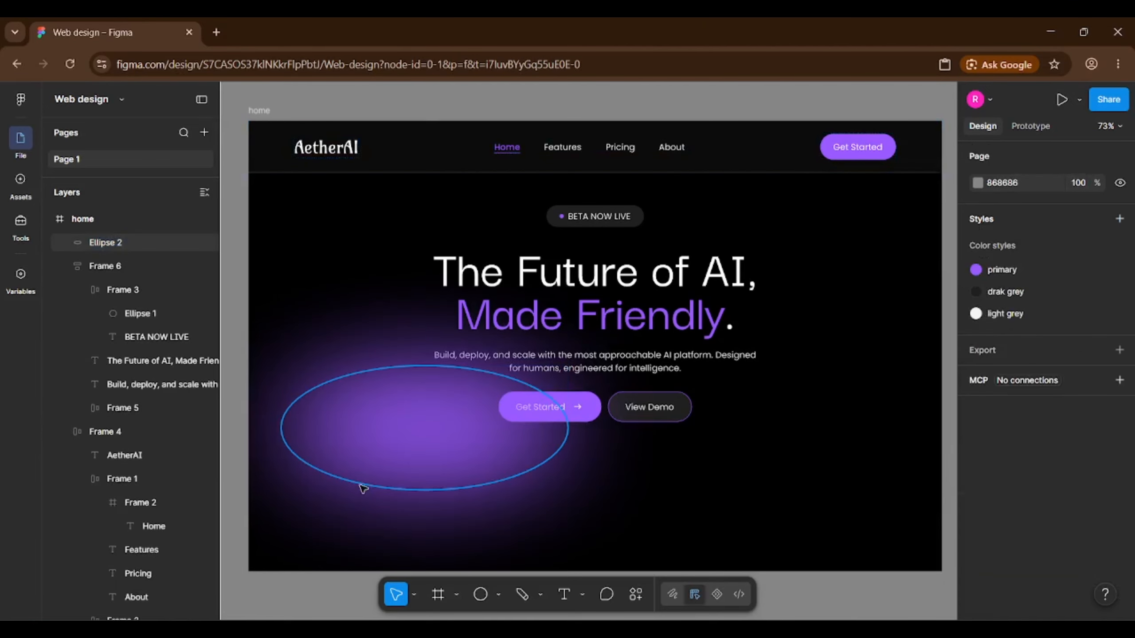
left_click_drag(464, 422, 380, 440)
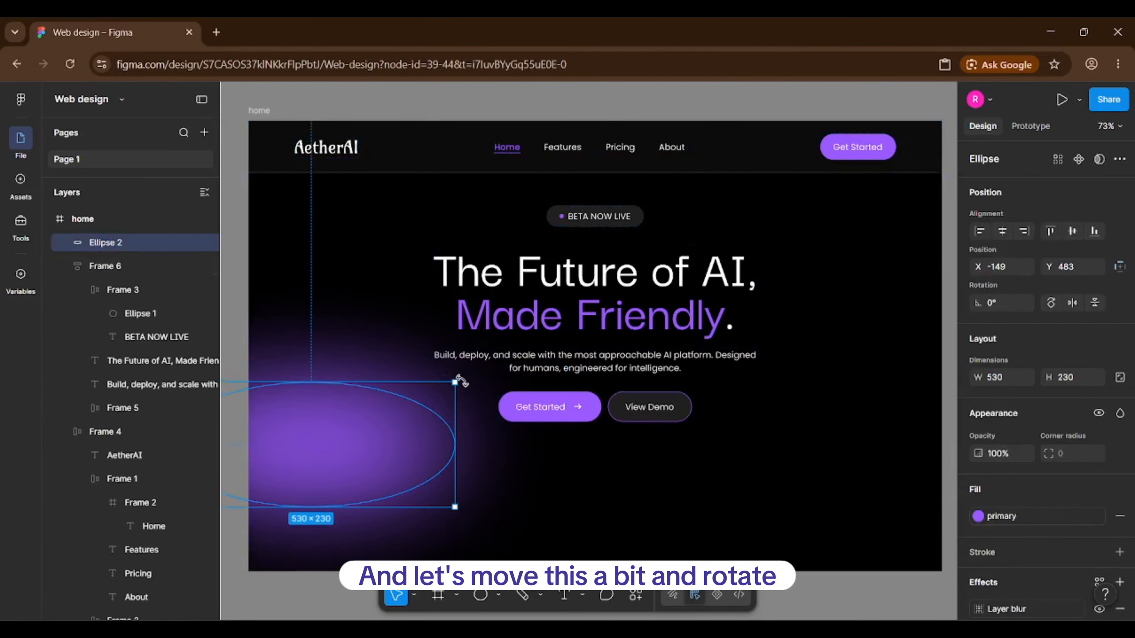
left_click_drag(464, 381, 896, 362)
Duplicate the glow, flip the copy horizontally and move it to the right side.
key("ctrl+d")
scroll(539, 350, "down", 3)
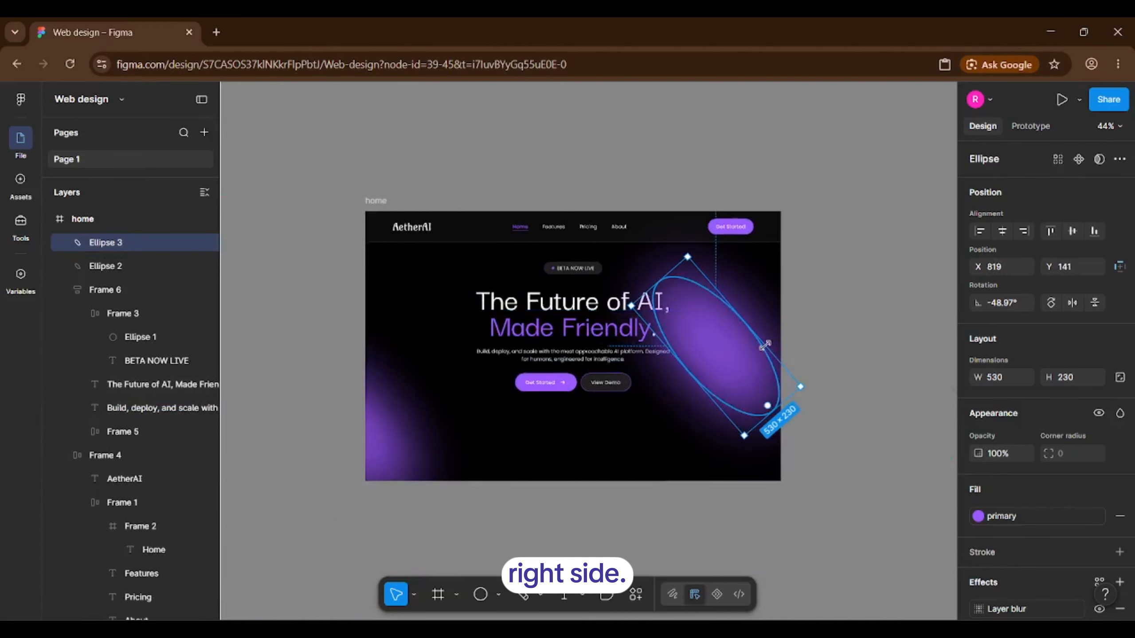
scroll(771, 349, "up", 2)
right_click(728, 382)
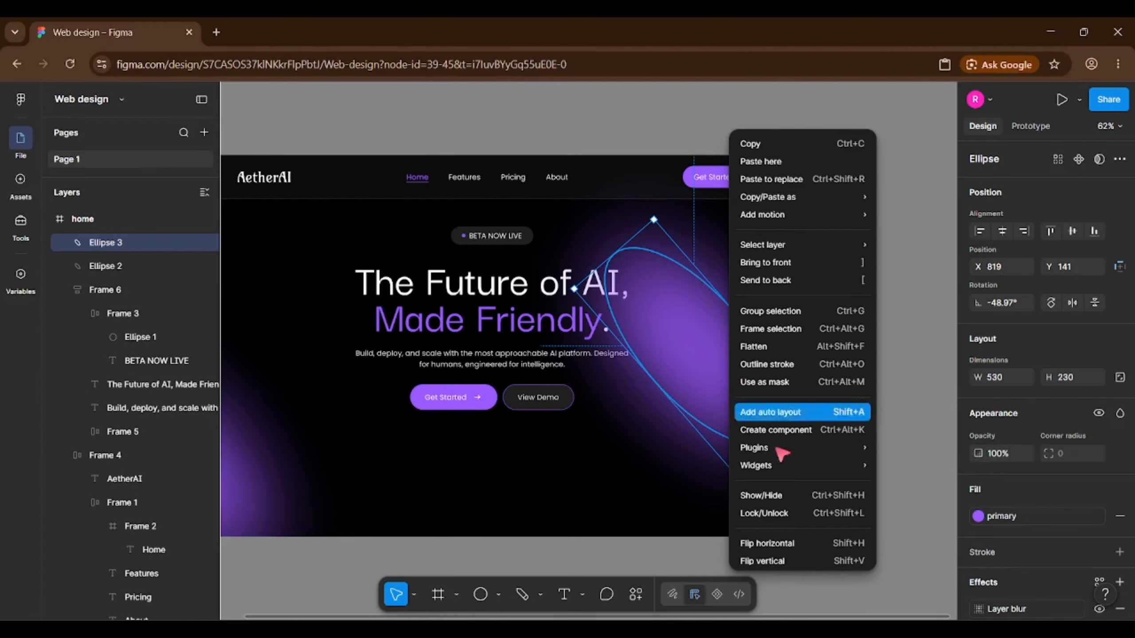
left_click(786, 539)
left_click_drag(755, 410, 828, 308)
Stretch the right glow taller, reposition it, and cut-paste it into the home frame.
scroll(782, 384, "up", 1)
left_click_drag(828, 376, 856, 401)
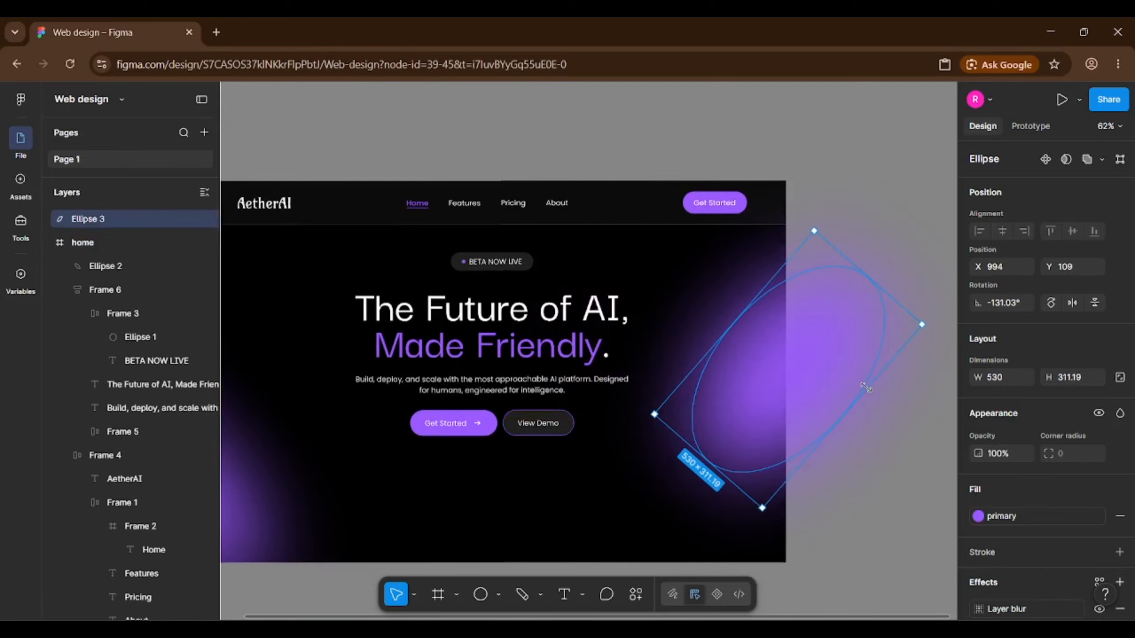
left_click_drag(776, 396, 808, 360)
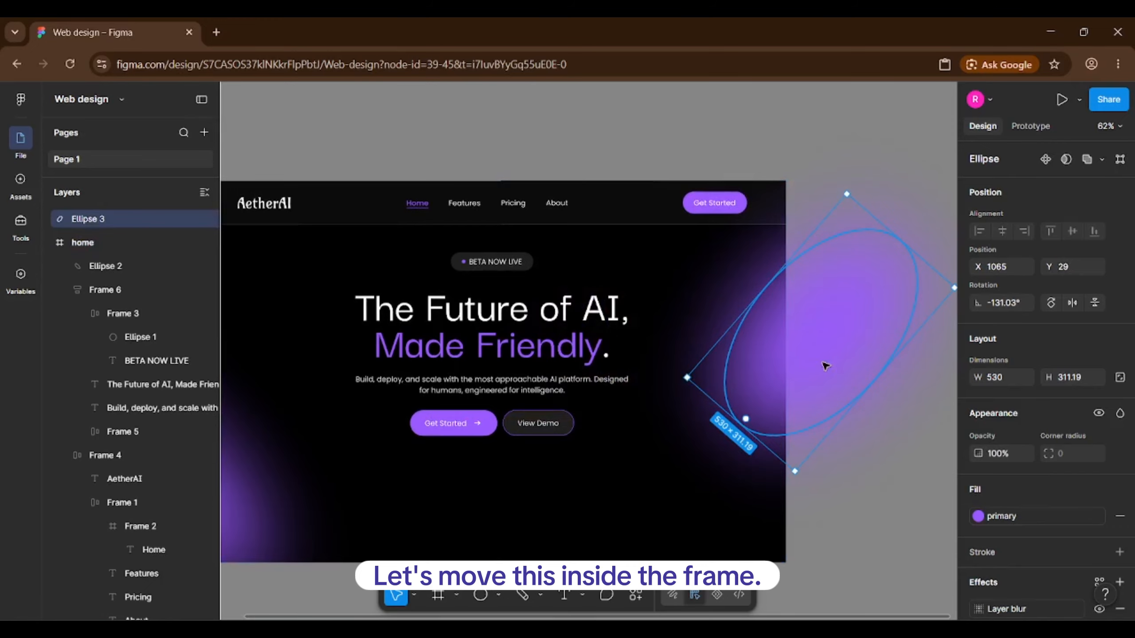
key("ctrl+x")
key("ctrl+v")
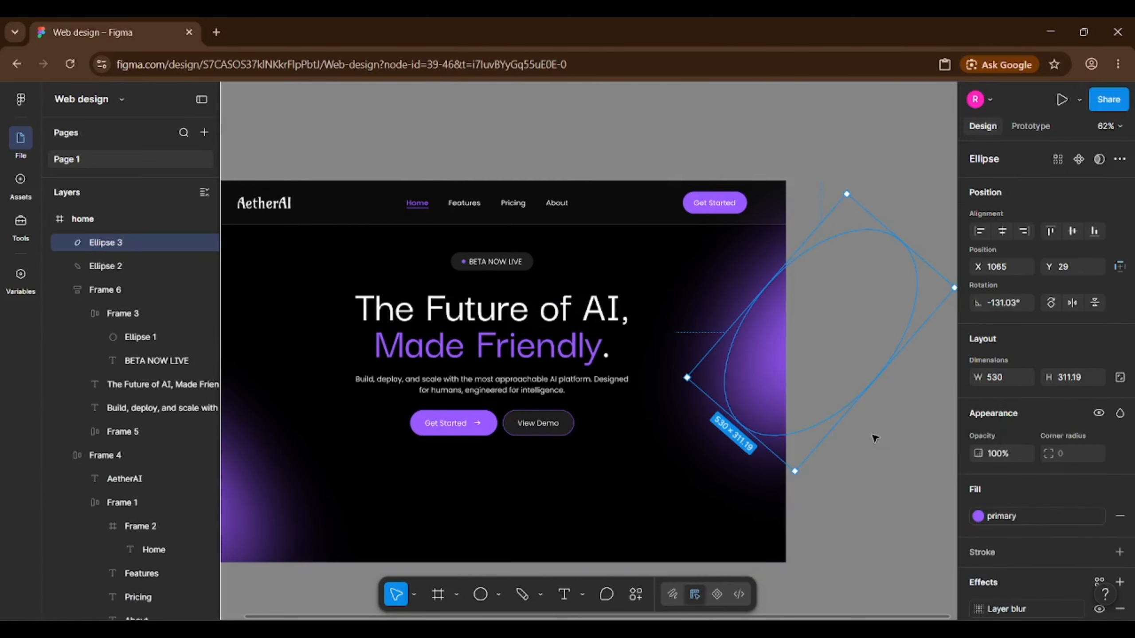
left_click(874, 439)
scroll(876, 436, "down", 2)
scroll(541, 489, "up", 2)
scroll(913, 464, "down", 1)
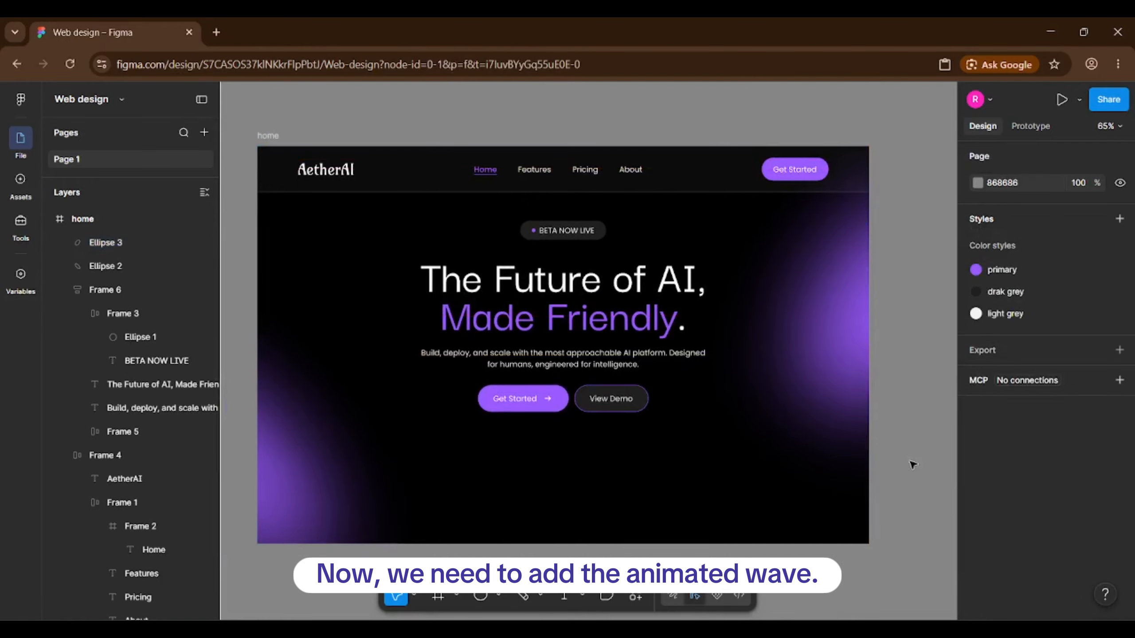
scroll(913, 465, "up", 1)
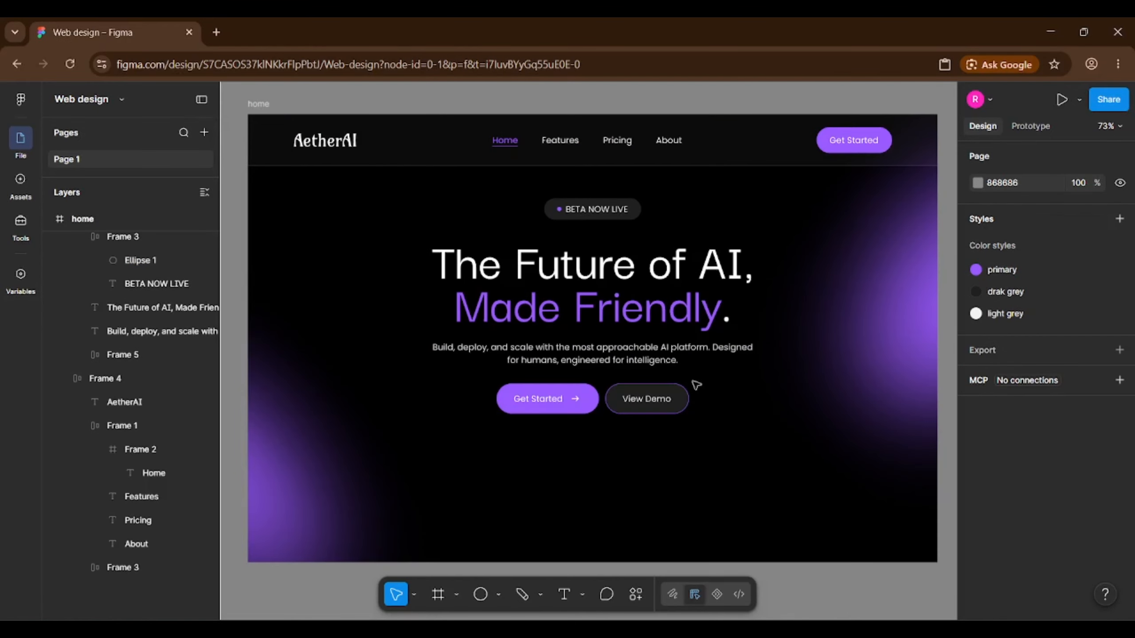
Search the web for 'spline' in a new tab and open spline.design.
left_click(218, 28)
type("sp")
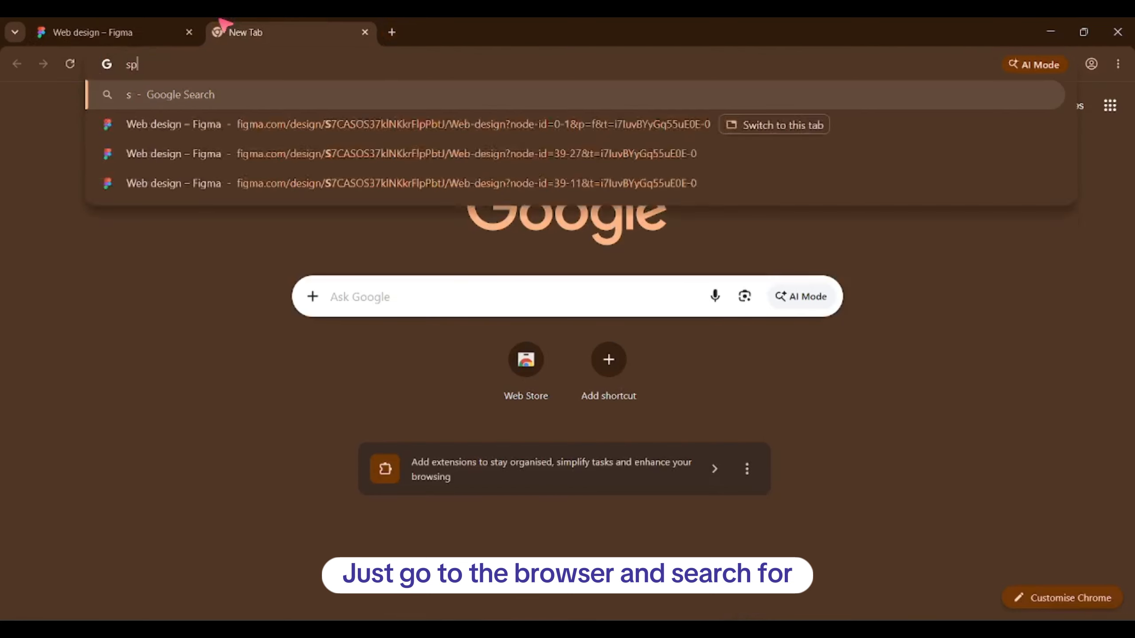
type("line")
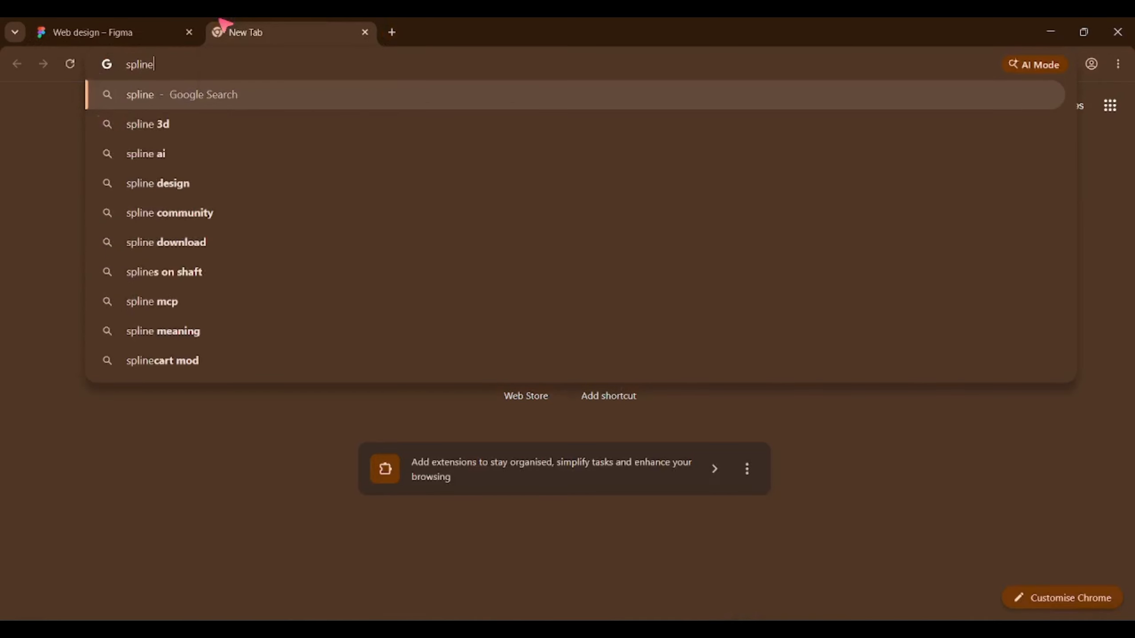
key("Return")
left_click(233, 246)
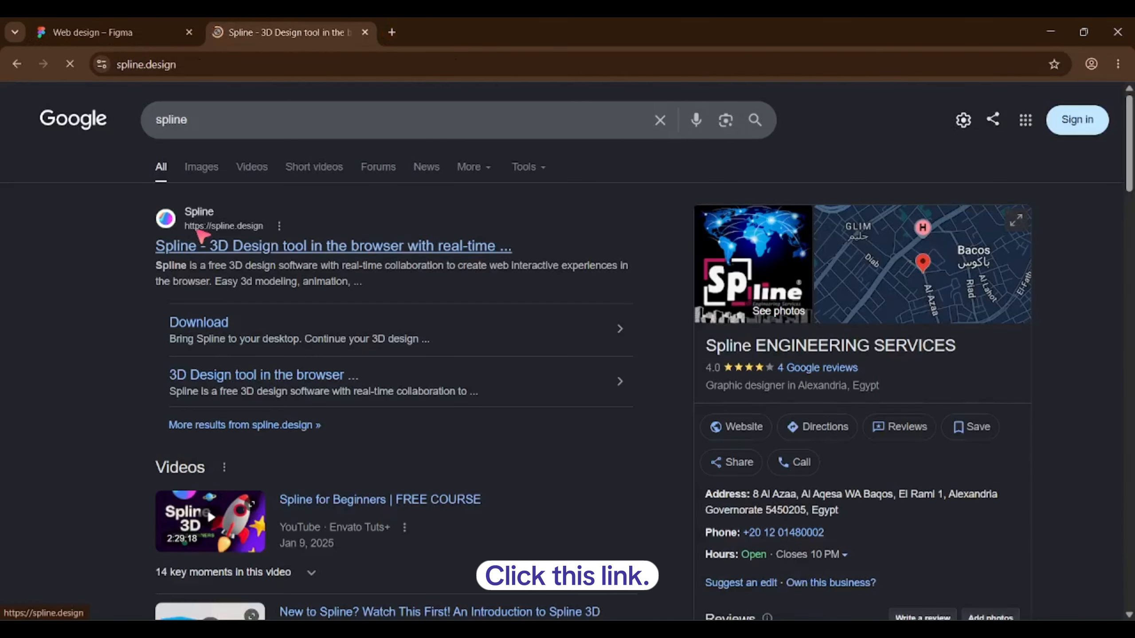
Browse the Spline homepage and sign in to the Spline account.
scroll(353, 280, "down", 10)
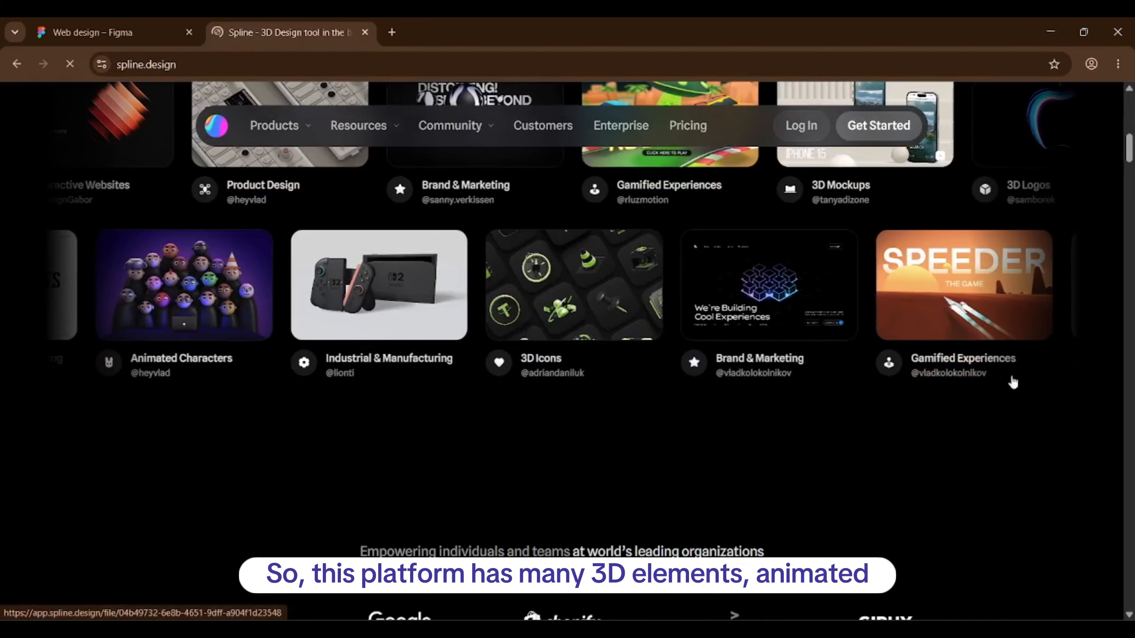
scroll(1061, 387, "up", 3)
scroll(875, 361, "down", 10)
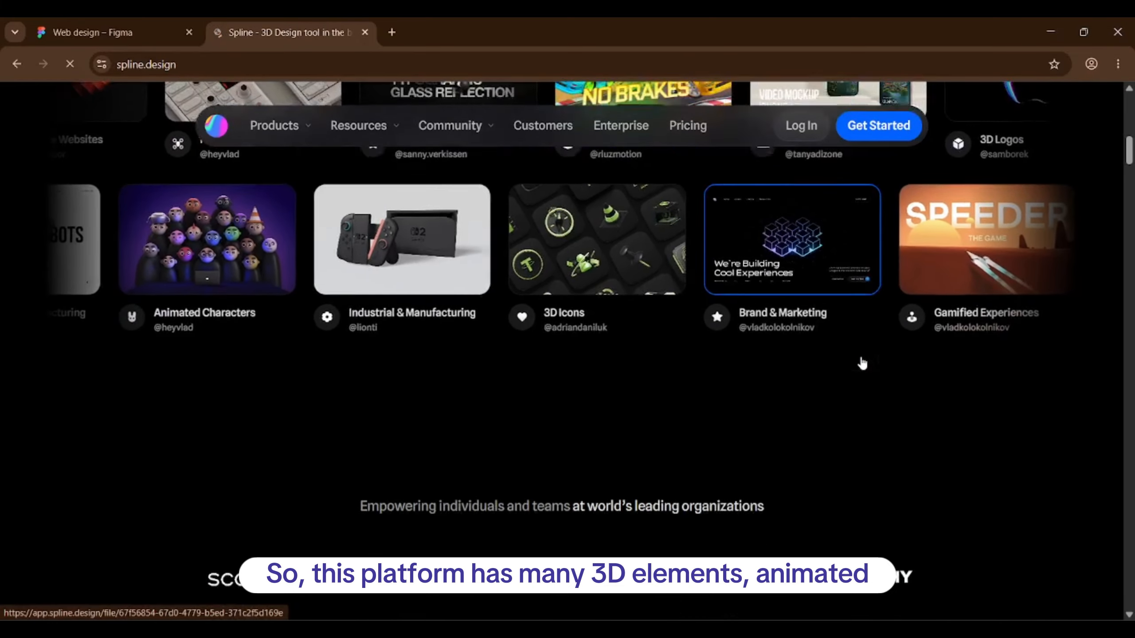
scroll(865, 357, "down", 8)
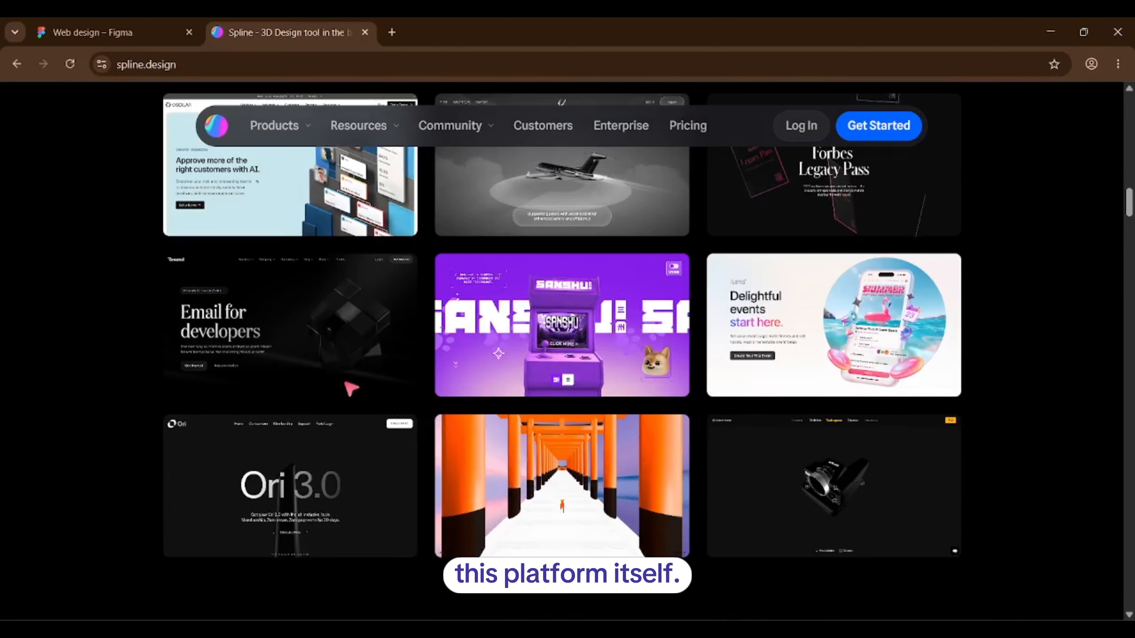
scroll(357, 371, "down", 2)
scroll(330, 380, "up", 8)
scroll(331, 380, "up", 20)
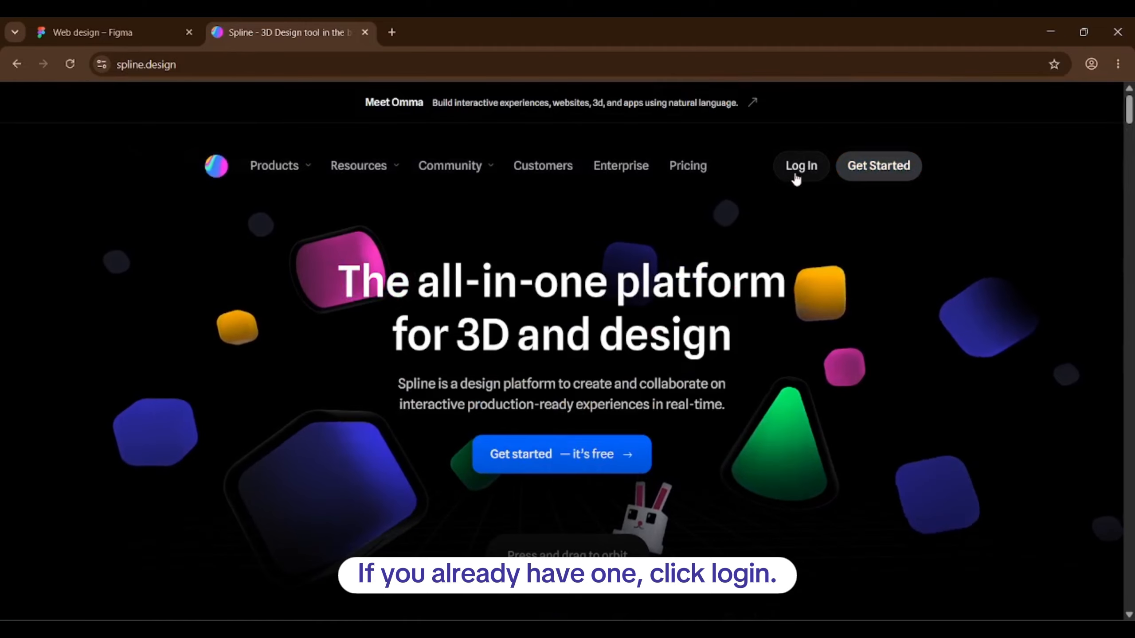
left_click(819, 170)
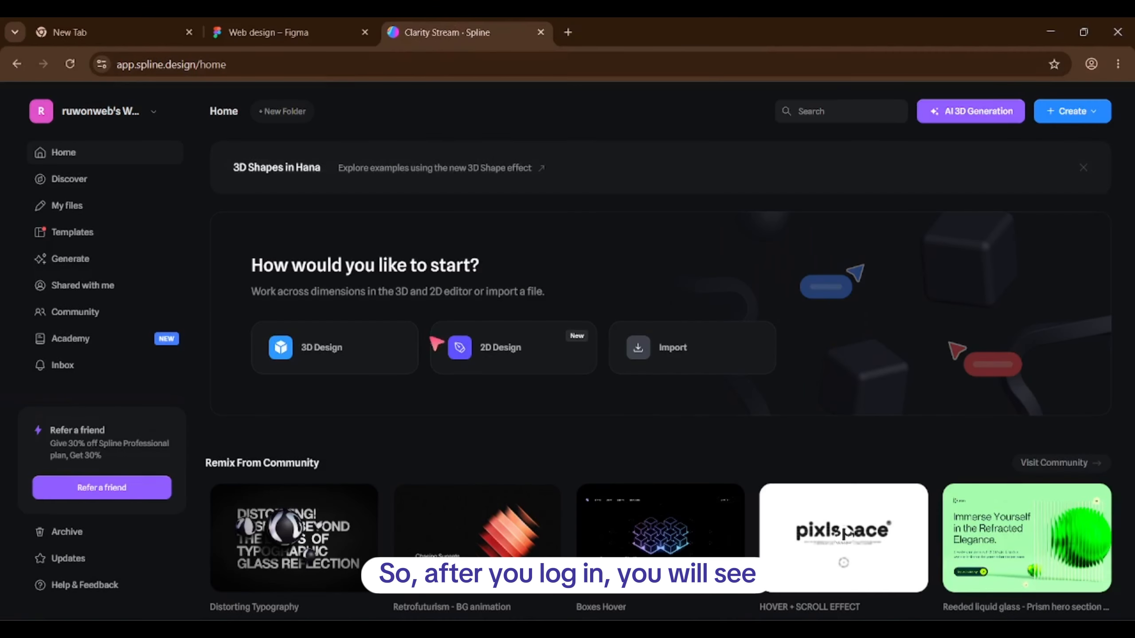
Open the Spline Community page and browse the shared scenes.
scroll(436, 343, "down", 5)
scroll(436, 343, "up", 5)
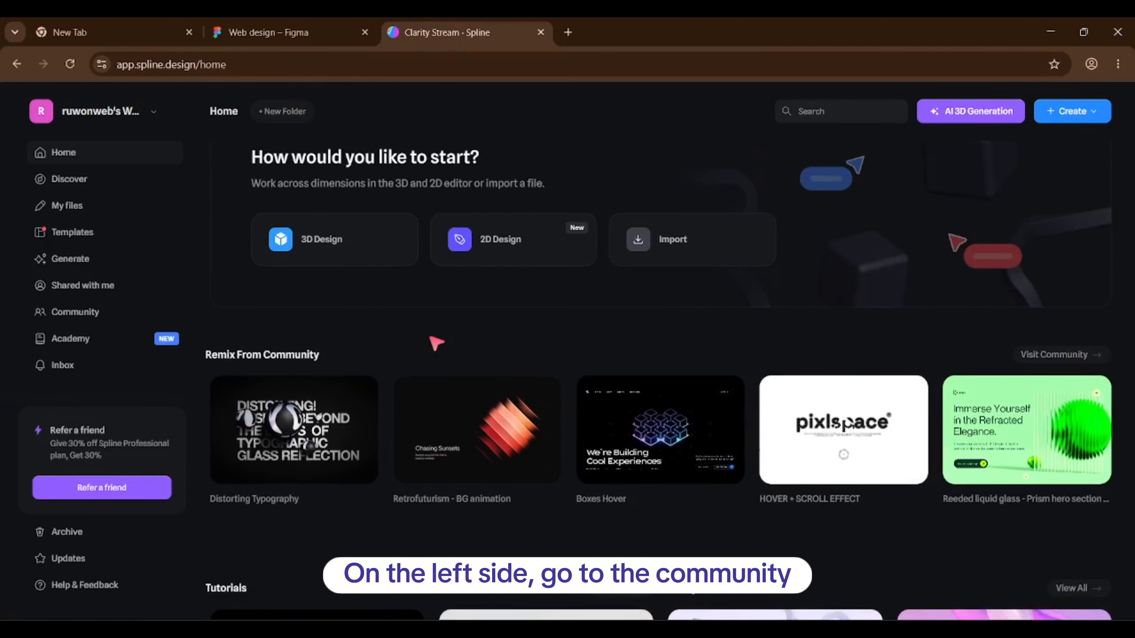
left_click(86, 314)
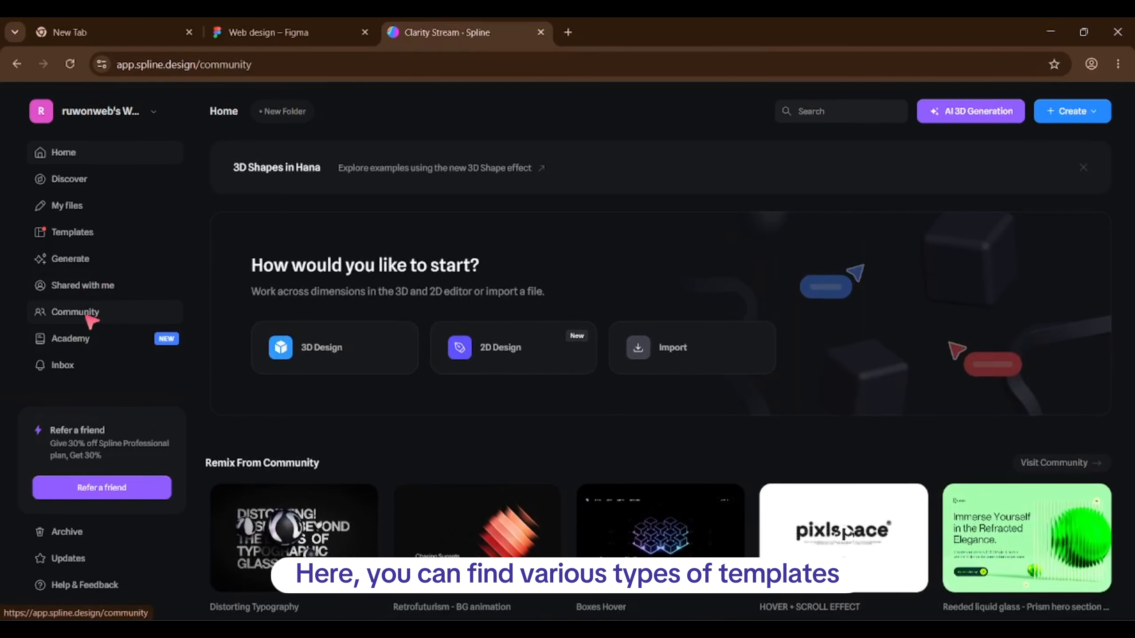
scroll(407, 371, "down", 10)
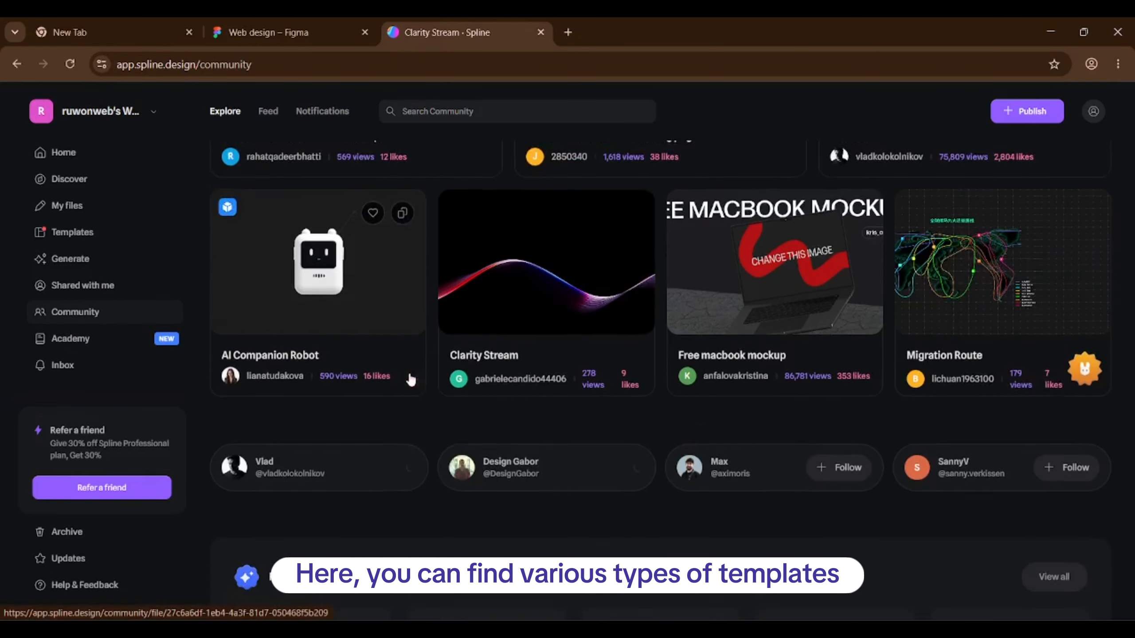
scroll(418, 375, "down", 15)
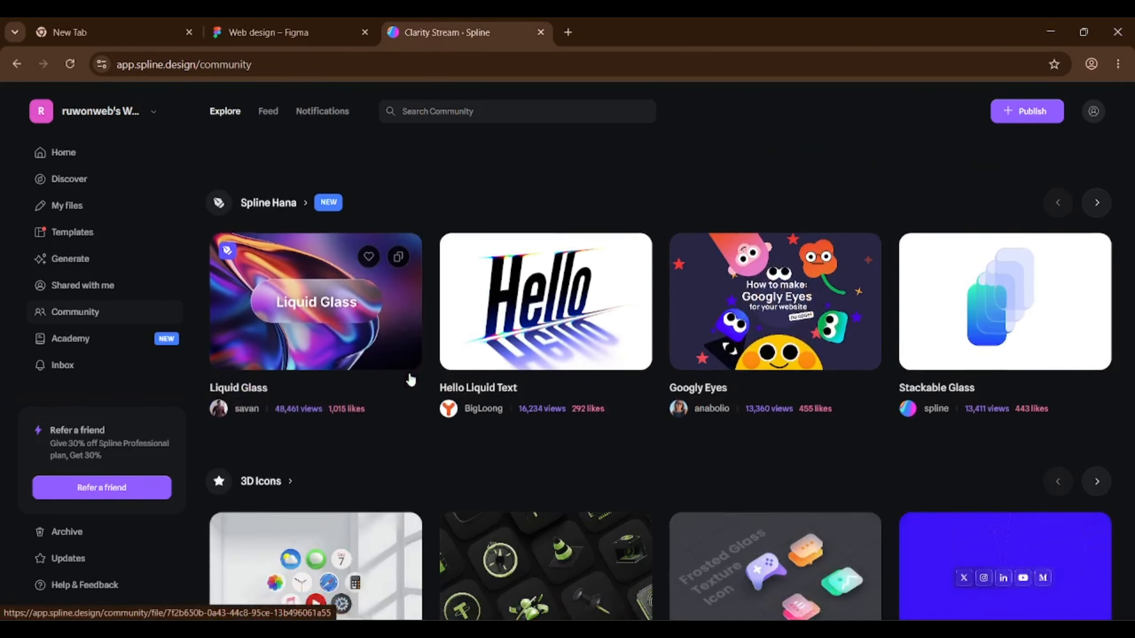
scroll(329, 341, "down", 10)
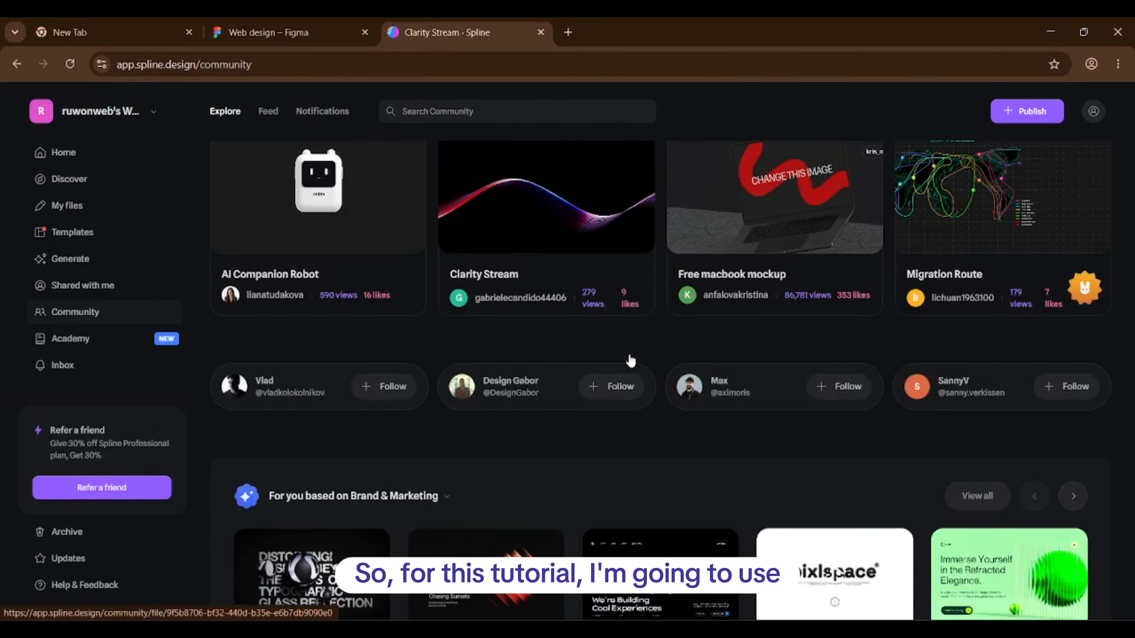
scroll(504, 416, "up", 5)
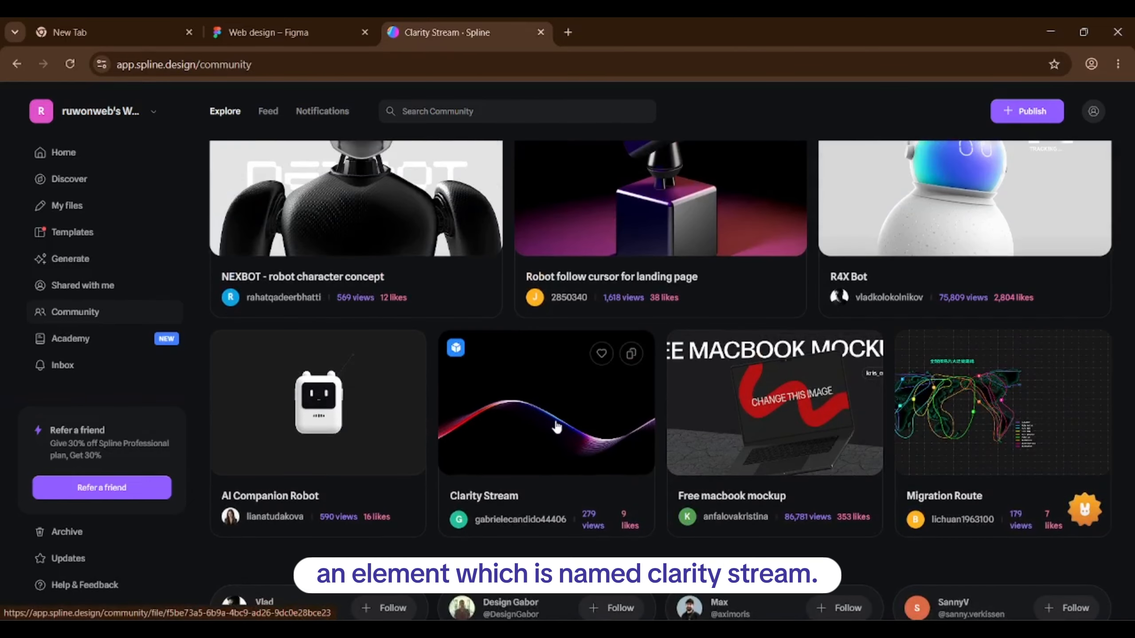
scroll(538, 514, "up", 1)
scroll(504, 519, "down", 1)
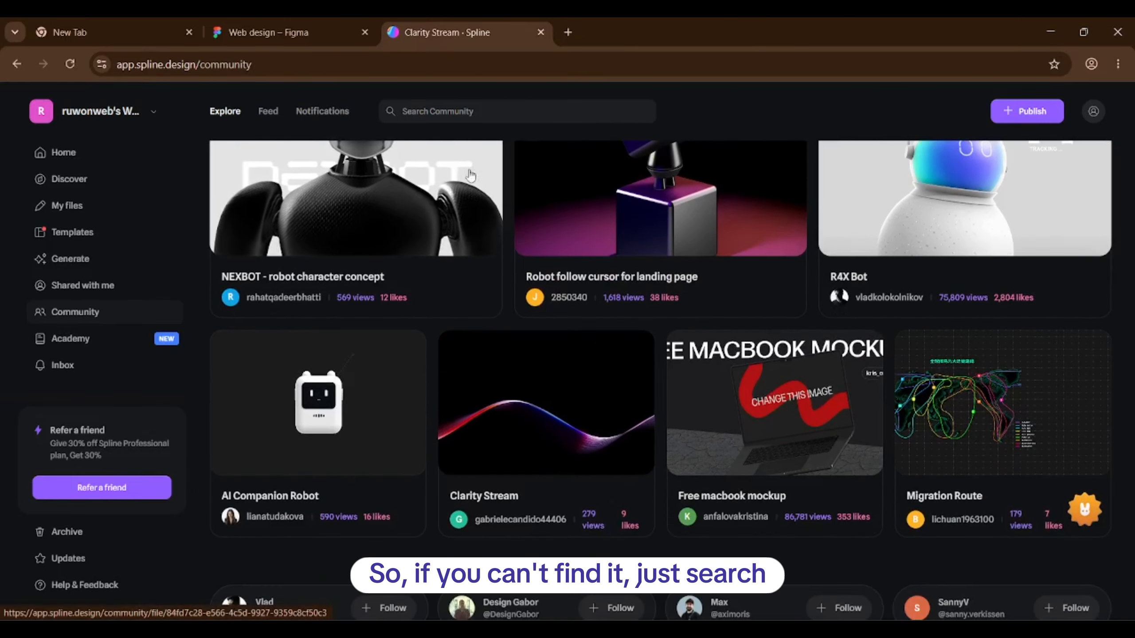
Search the community for 'clarity stream', open the wave project, then return to Figma.
left_click(469, 104)
type("cla")
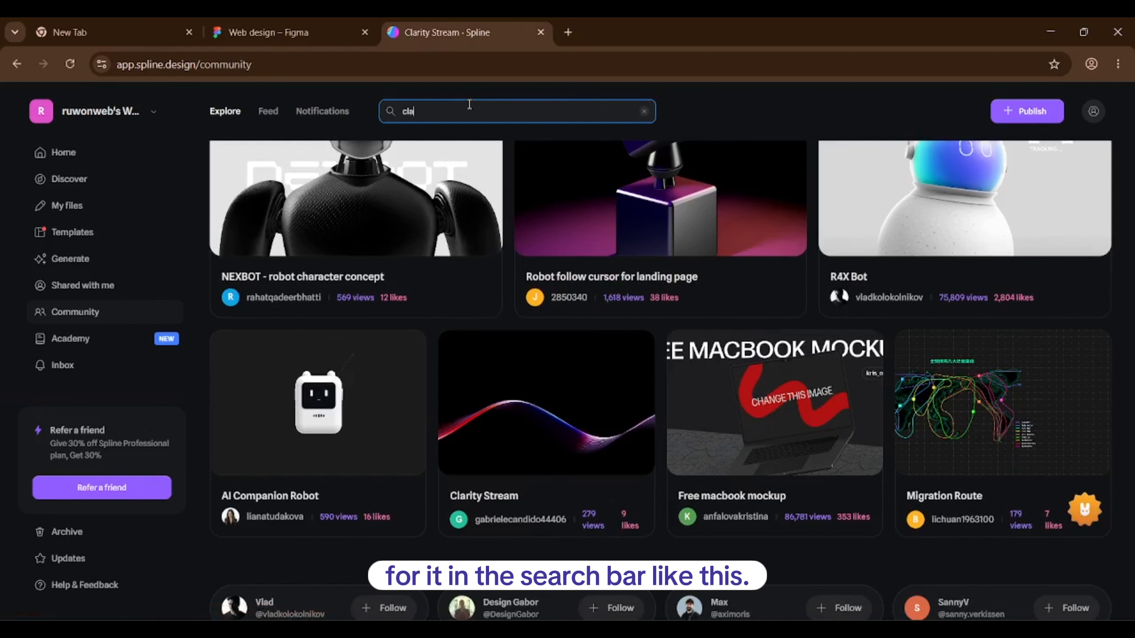
type("rity")
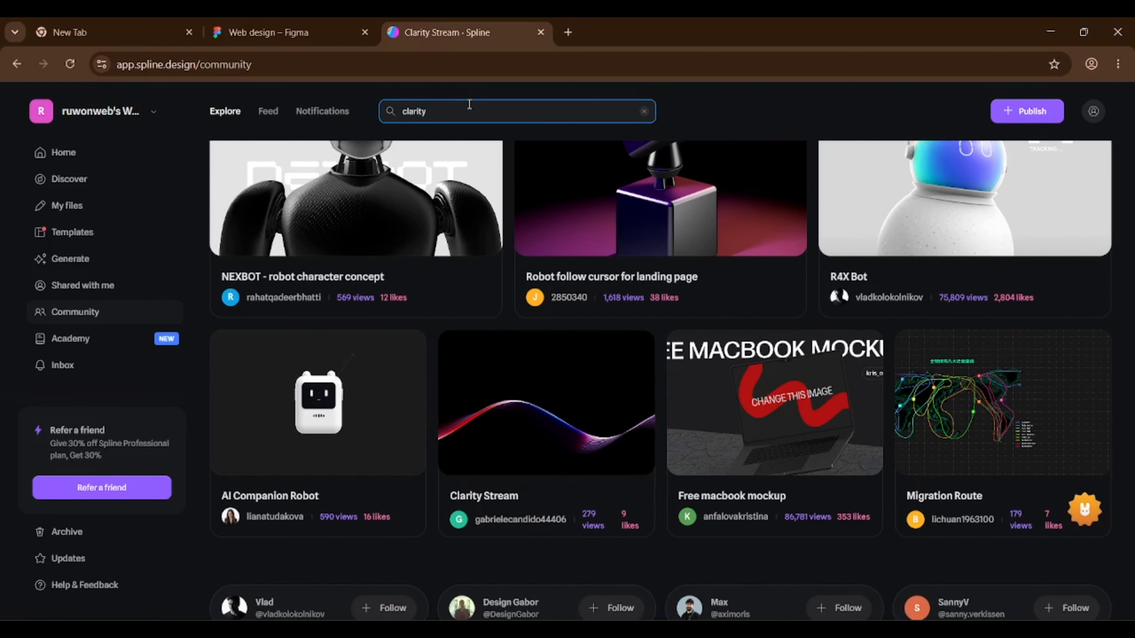
type(" stream")
key("Return")
scroll(480, 308, "down", 2)
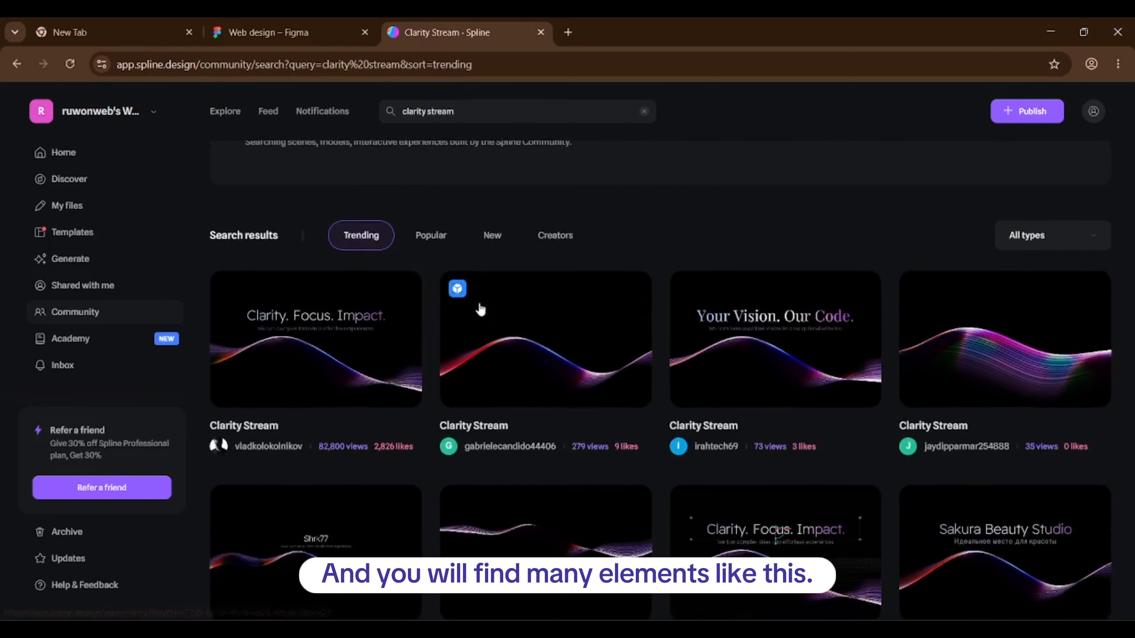
scroll(480, 309, "down", 2)
scroll(480, 309, "down", 2)
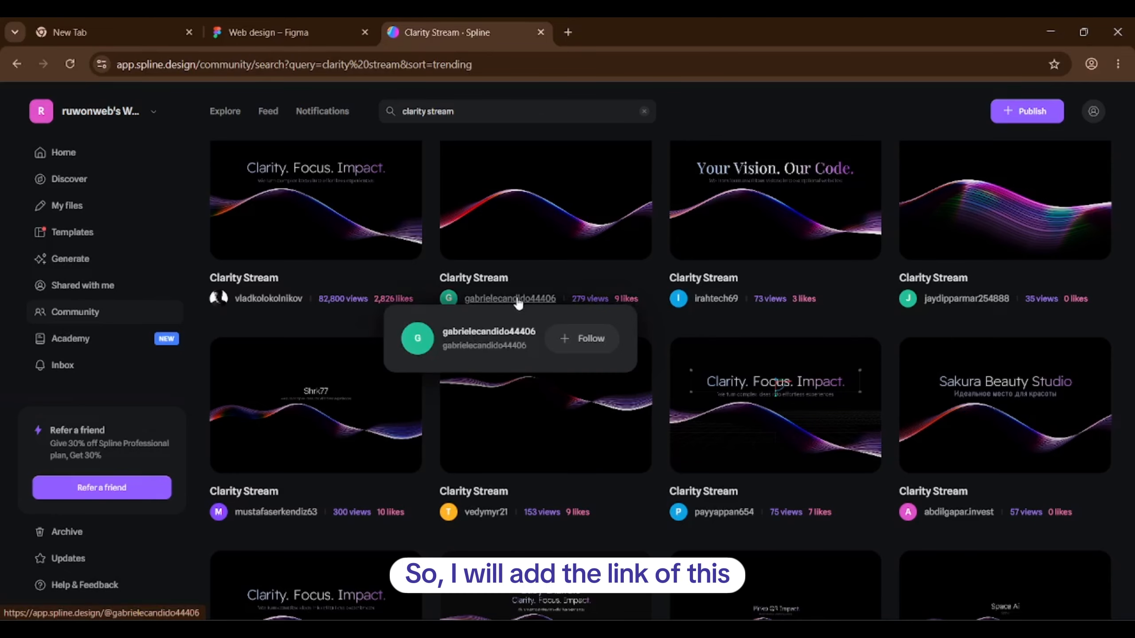
left_click(559, 206)
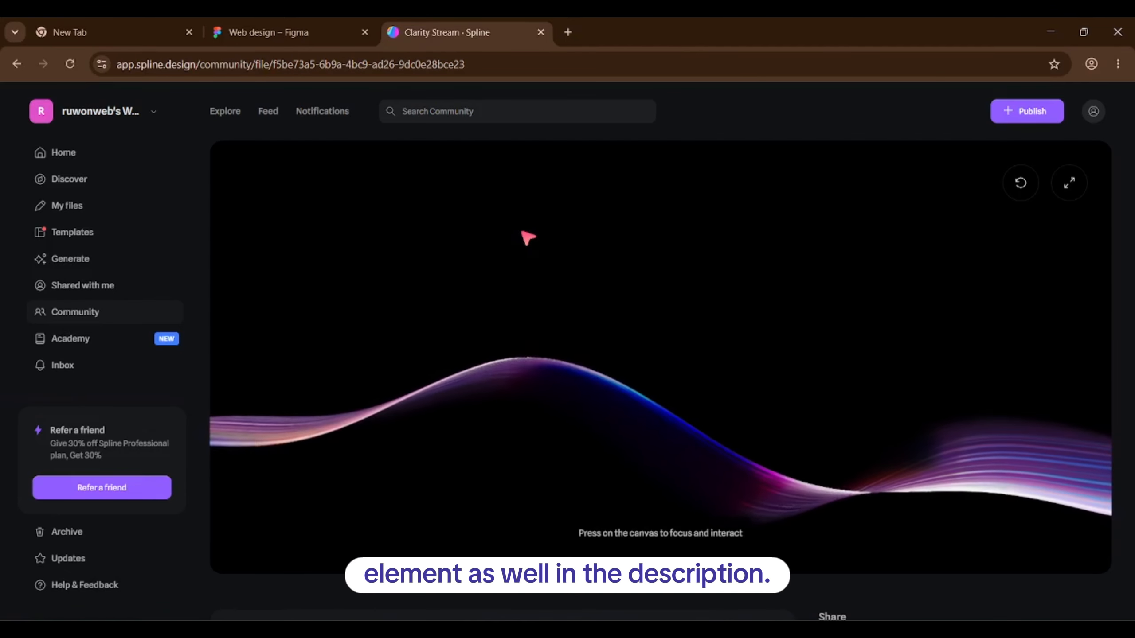
left_click(305, 22)
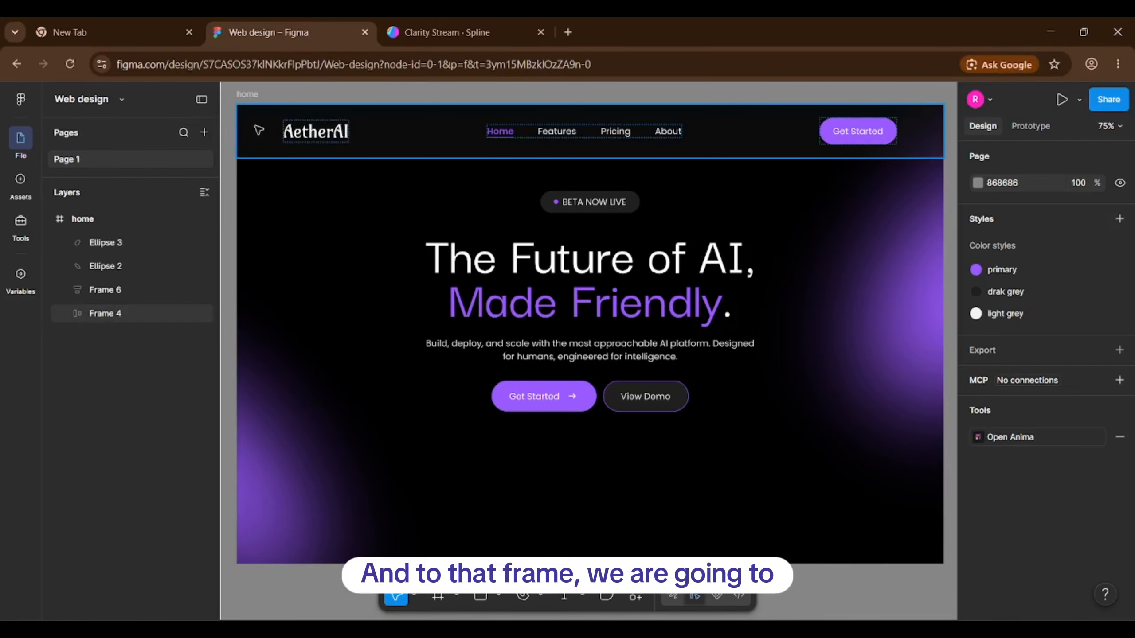
Set the home frame height to 700 and check the Ellipse 2 and Ellipse 3 glows.
left_click(248, 95)
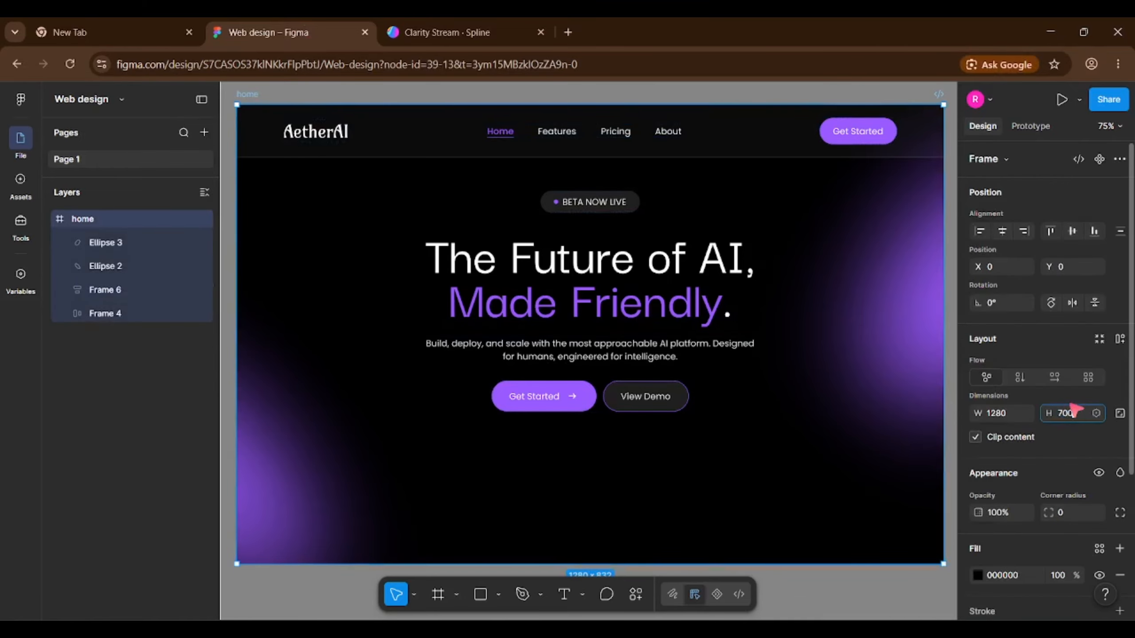
key("Return")
left_click(264, 468)
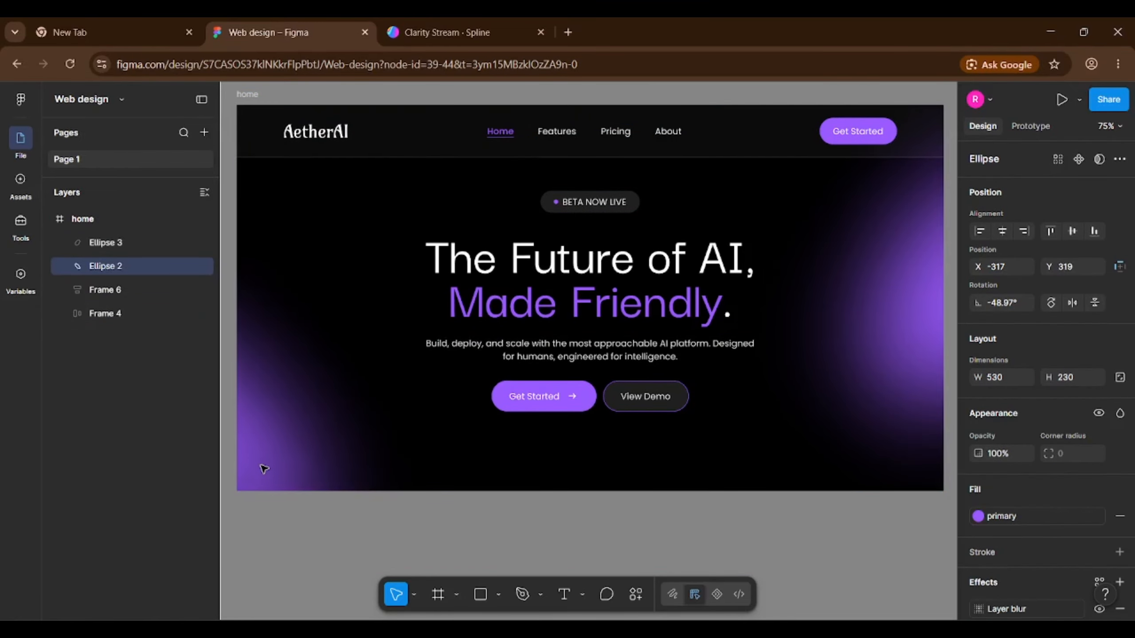
scroll(264, 468, "down", 3)
left_click(747, 355)
left_click(757, 526)
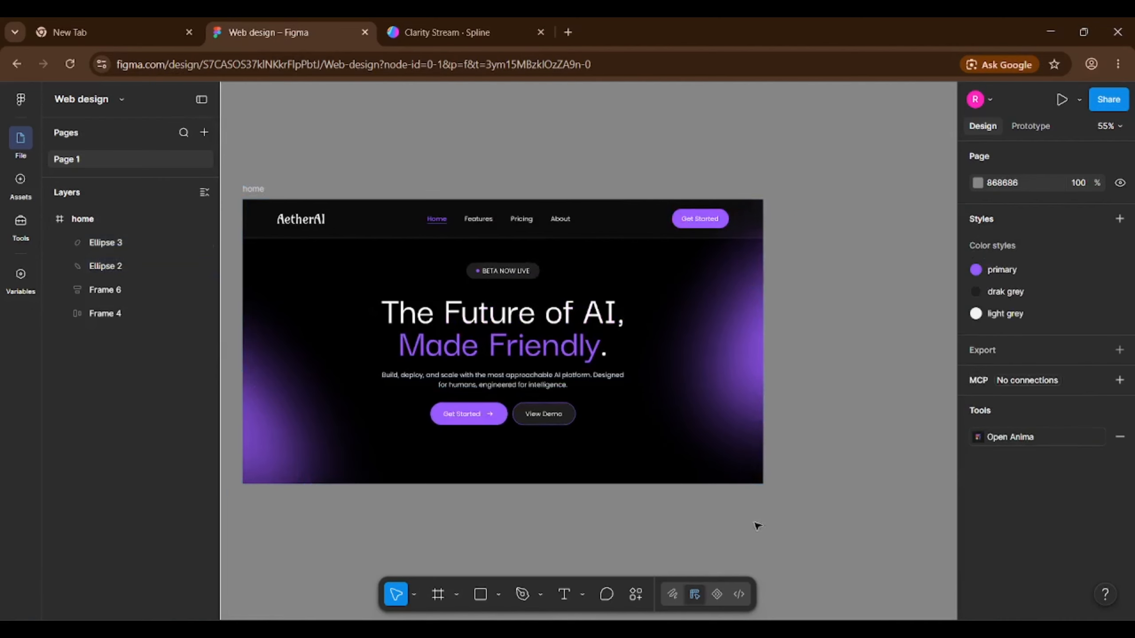
scroll(248, 476, "up", 2)
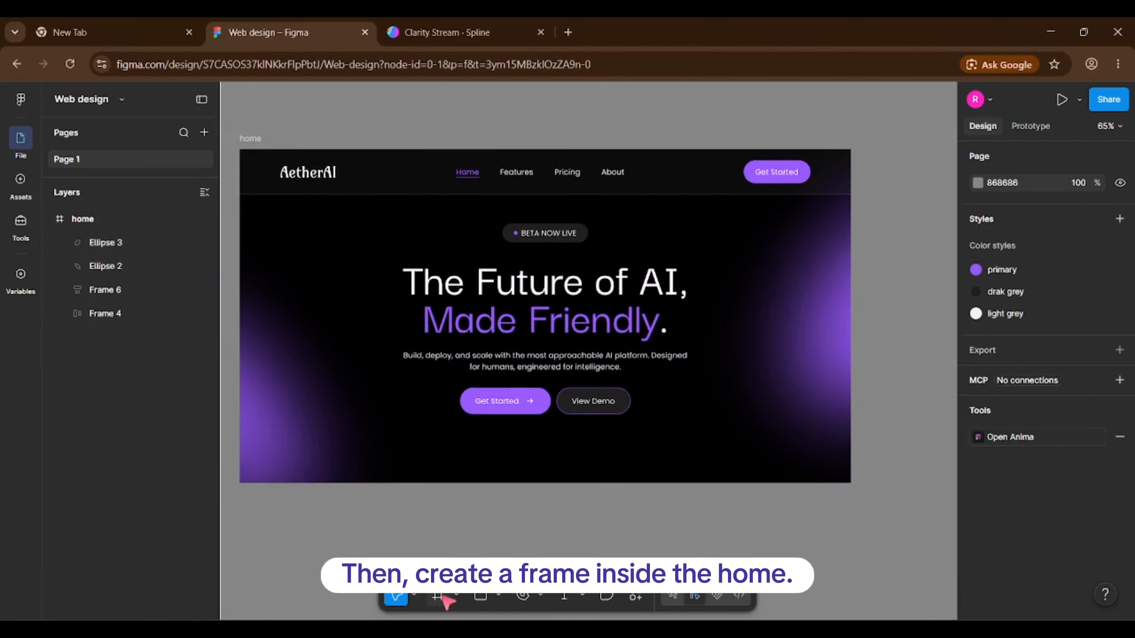
left_click(443, 597)
Draw Frame 7 across home's bottom, set its height to 300 and align it bottom.
mouse_move(850, 483)
left_mouse_down()
mouse_move(341, 385)
mouse_move(237, 353)
left_mouse_up()
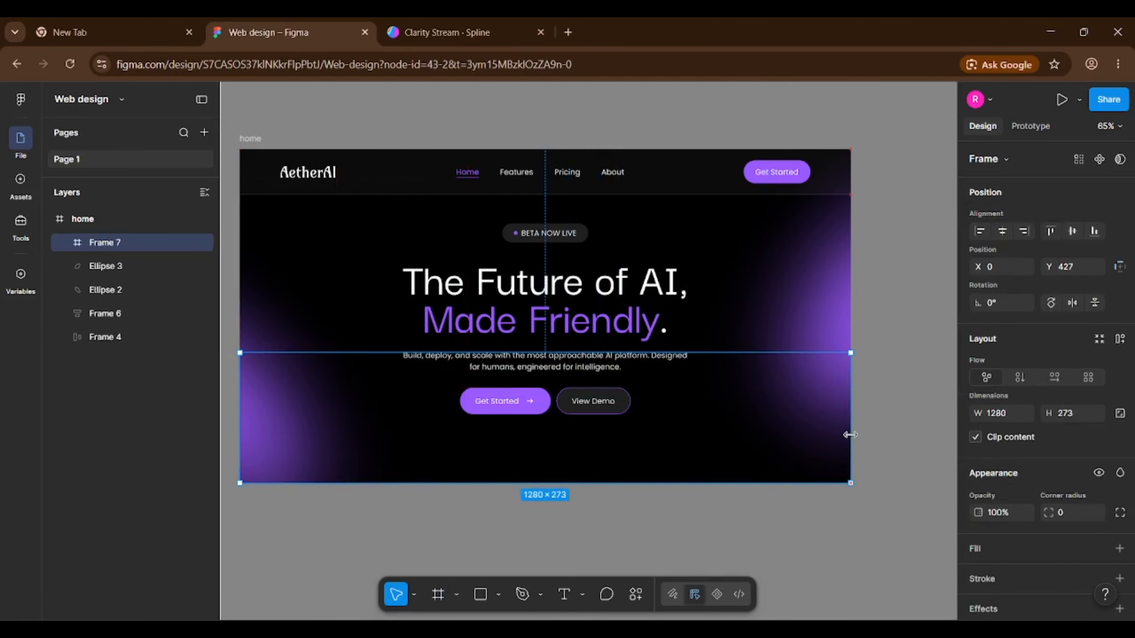
left_click(1067, 414)
type("3")
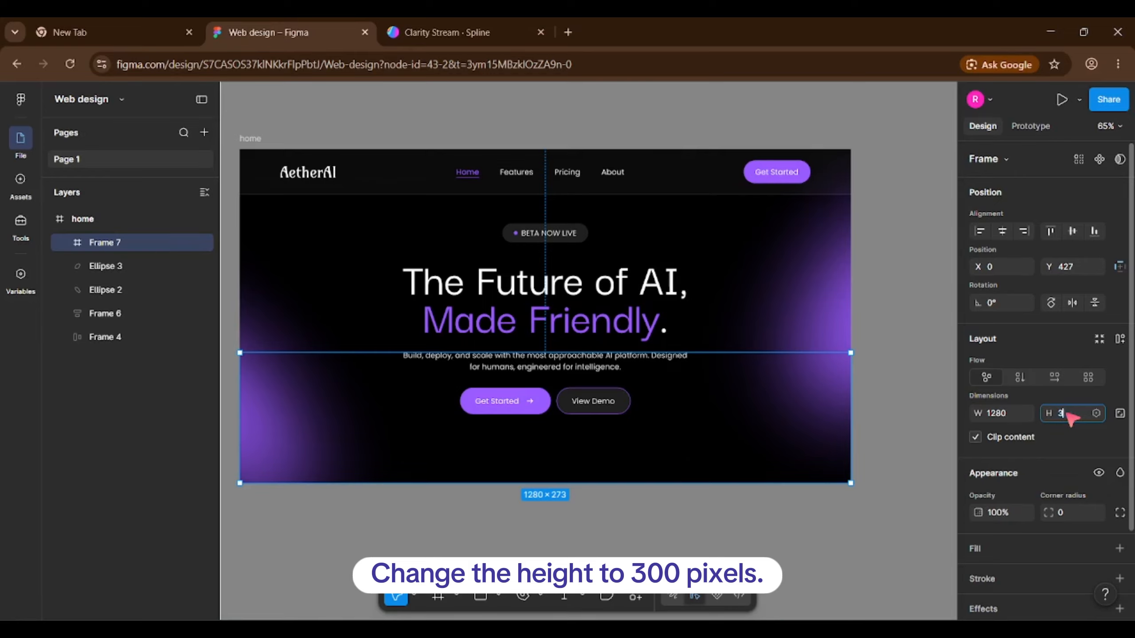
type("00")
key("Return")
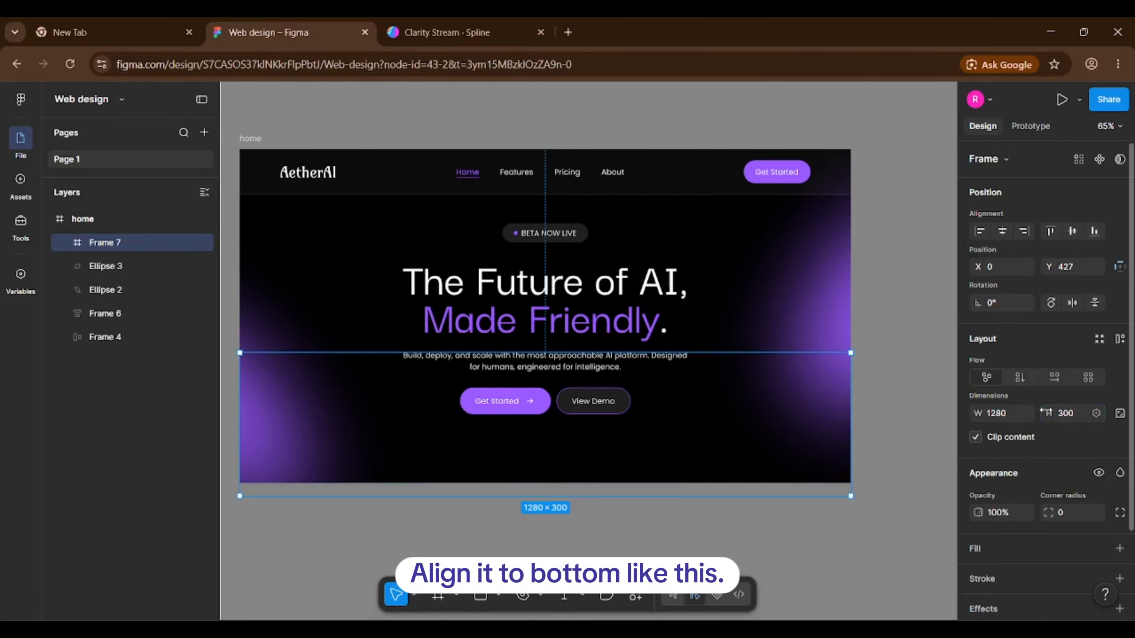
left_click(1095, 231)
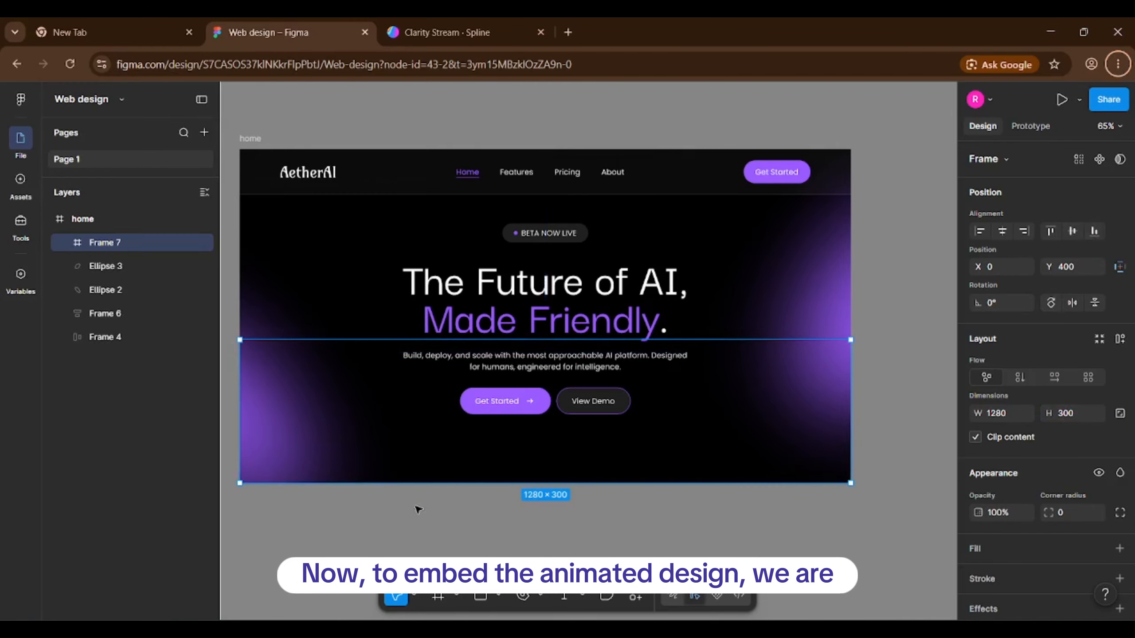
left_click(417, 510)
scroll(227, 397, "up", 3, "ctrl")
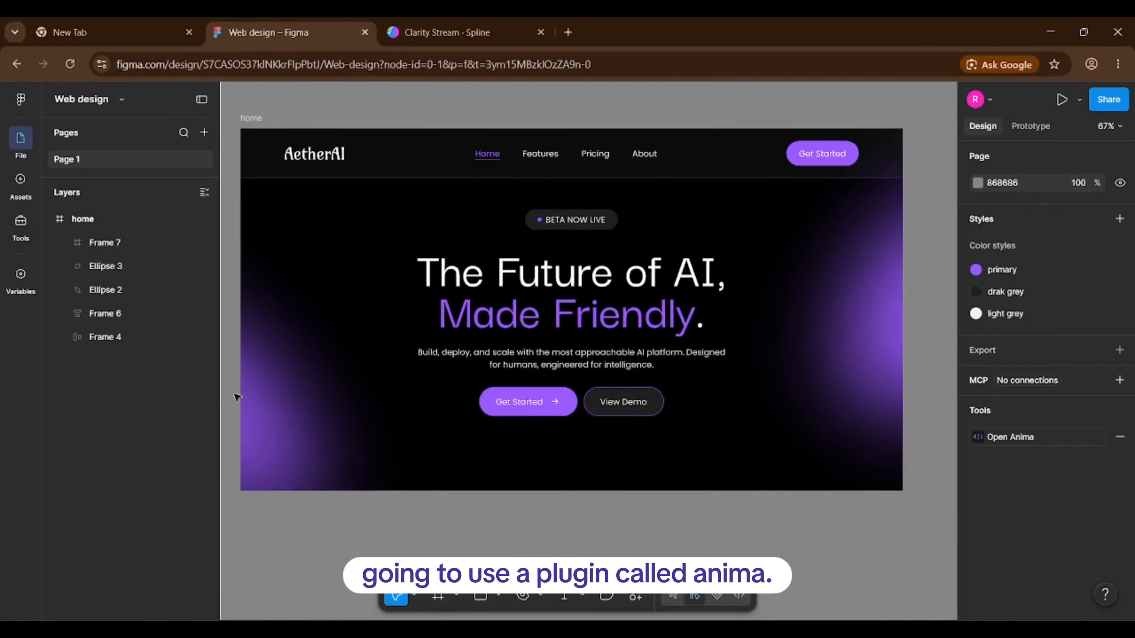
Find 'anim' under Plugins & widgets and run the Anima: Convert Figma to HTML/CSS/React plugin.
left_click(638, 597)
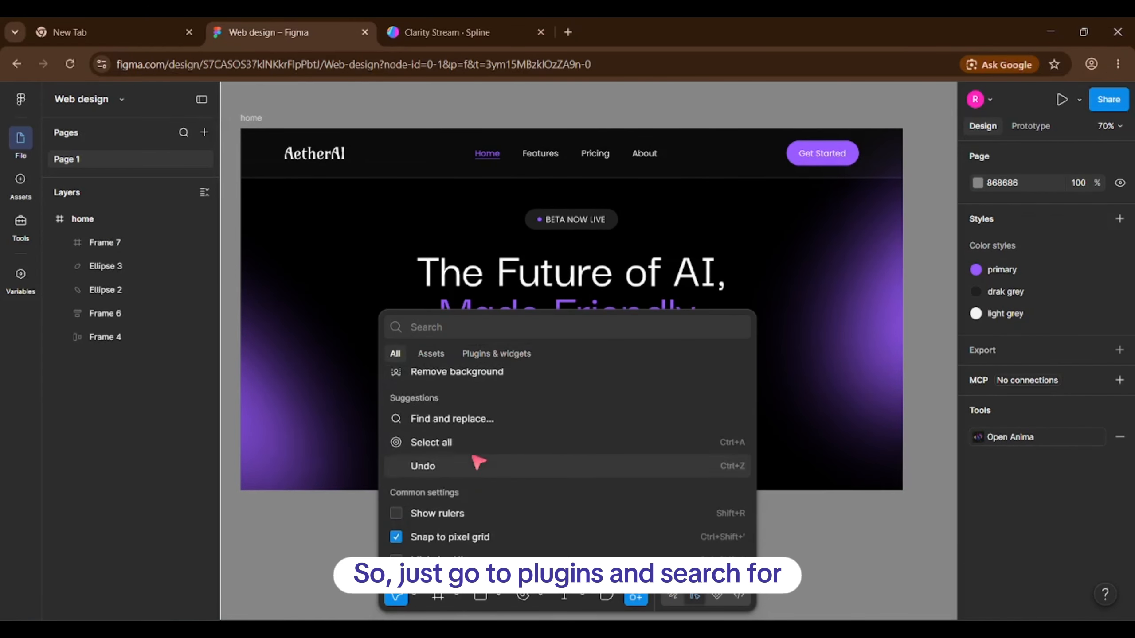
left_click(499, 355)
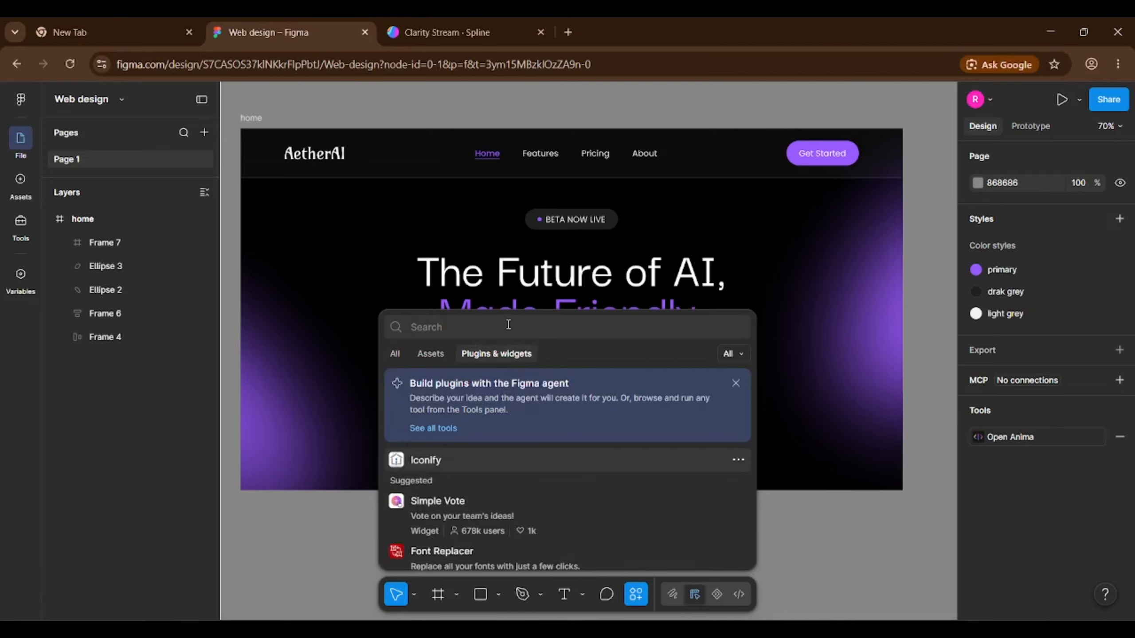
type("anima")
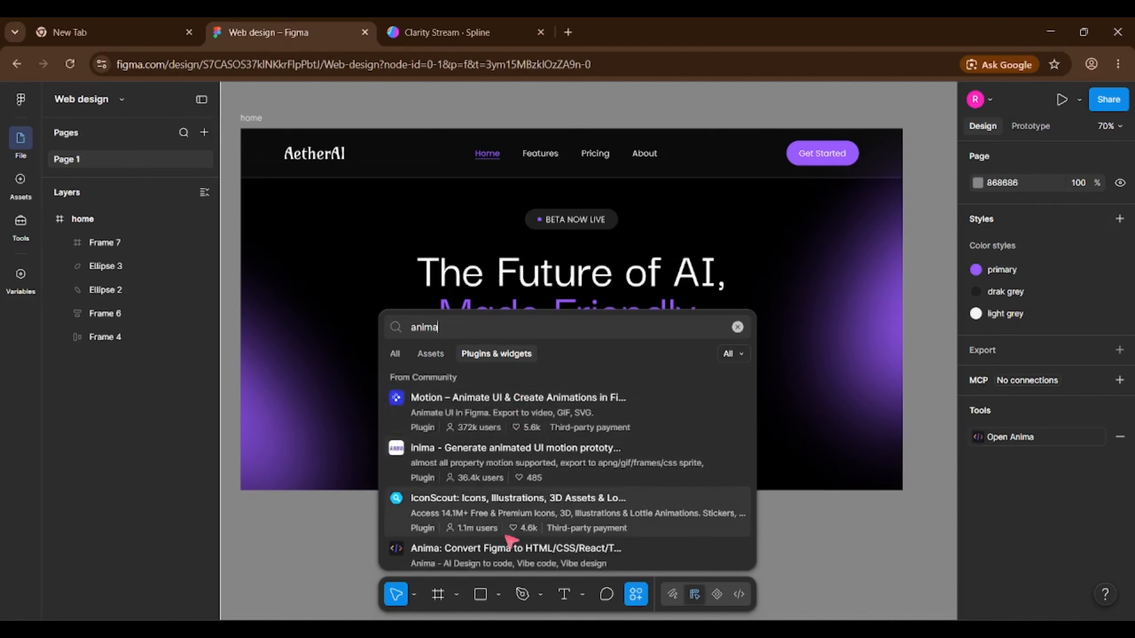
left_click(513, 547)
left_click(731, 555)
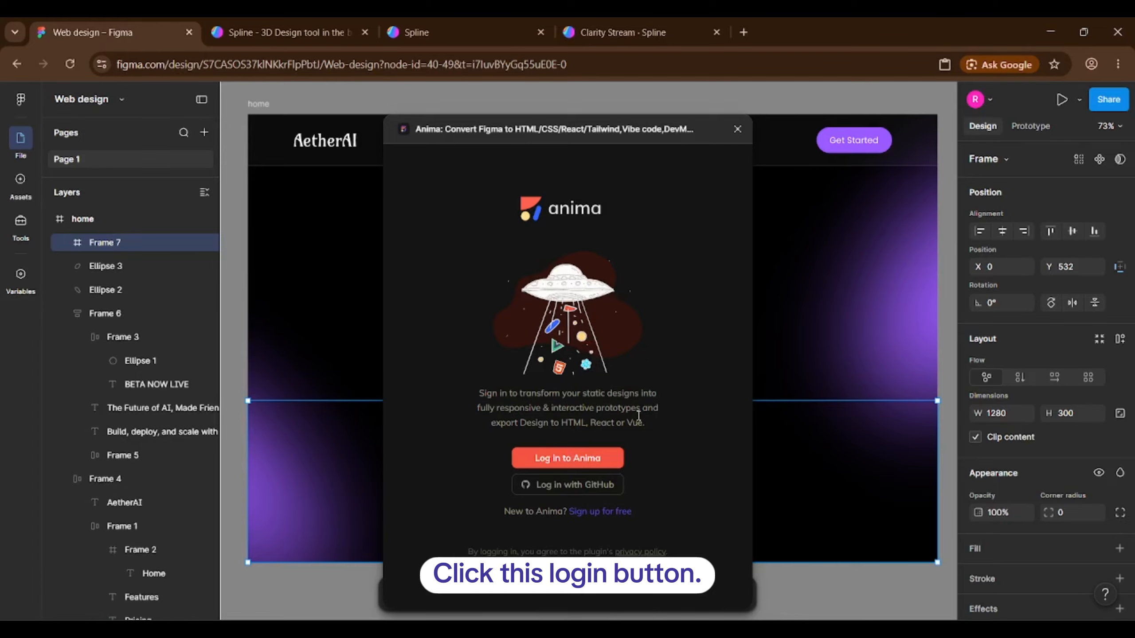
Start logging in to Anima and enter the account e-mail on the login page.
left_click(620, 456)
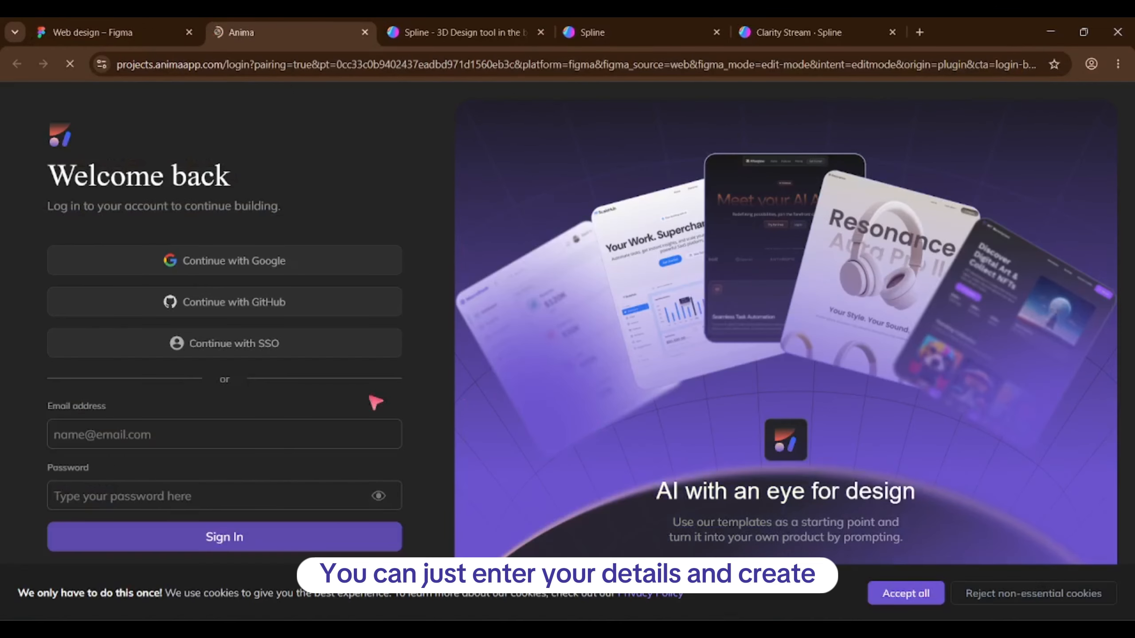
left_click(229, 431)
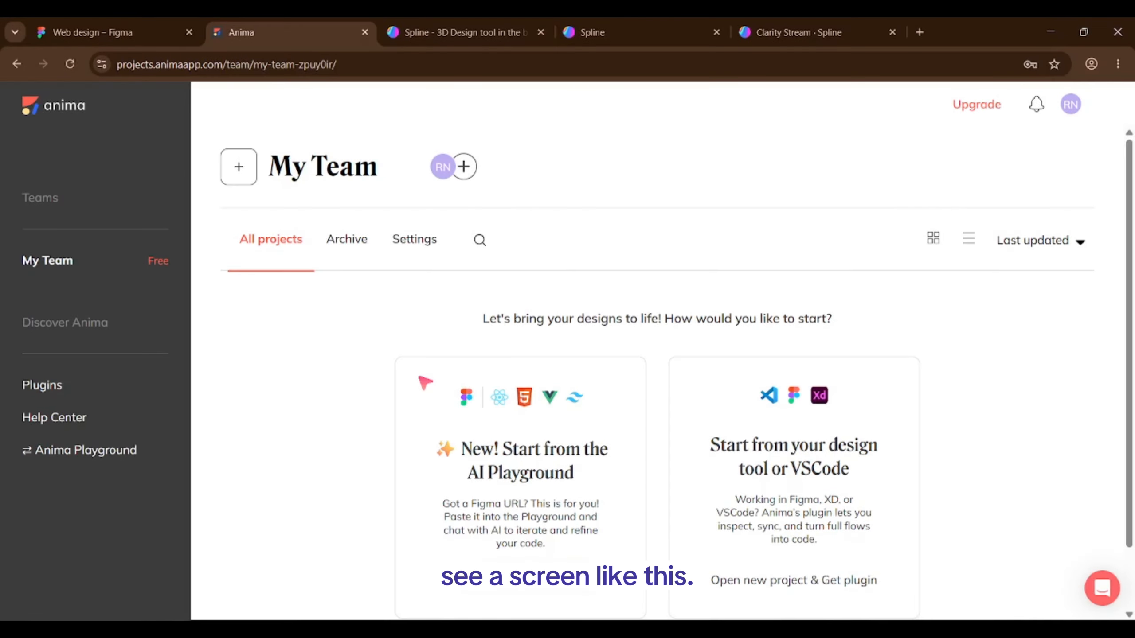
scroll(432, 342, "down", 1)
scroll(432, 342, "up", 1)
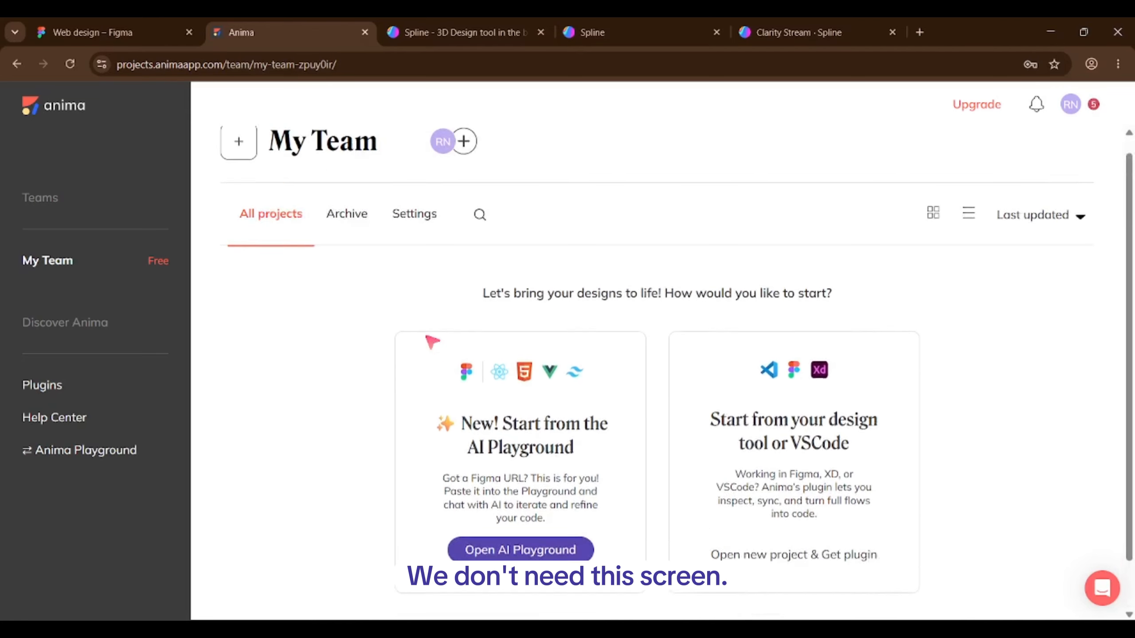
scroll(432, 342, "up", 1)
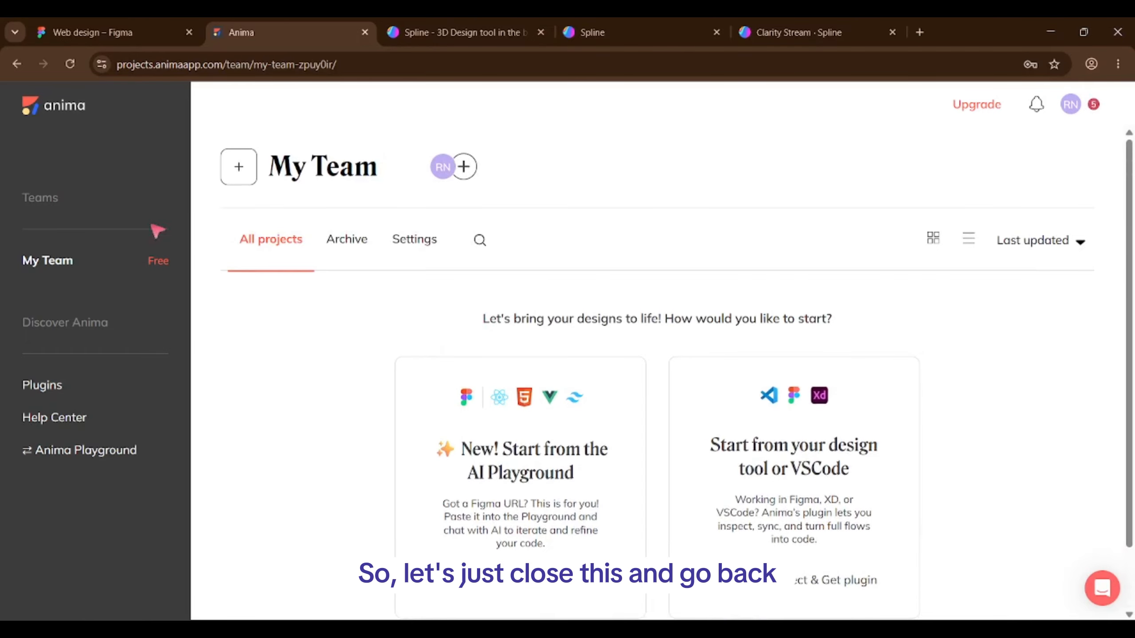
left_click(364, 32)
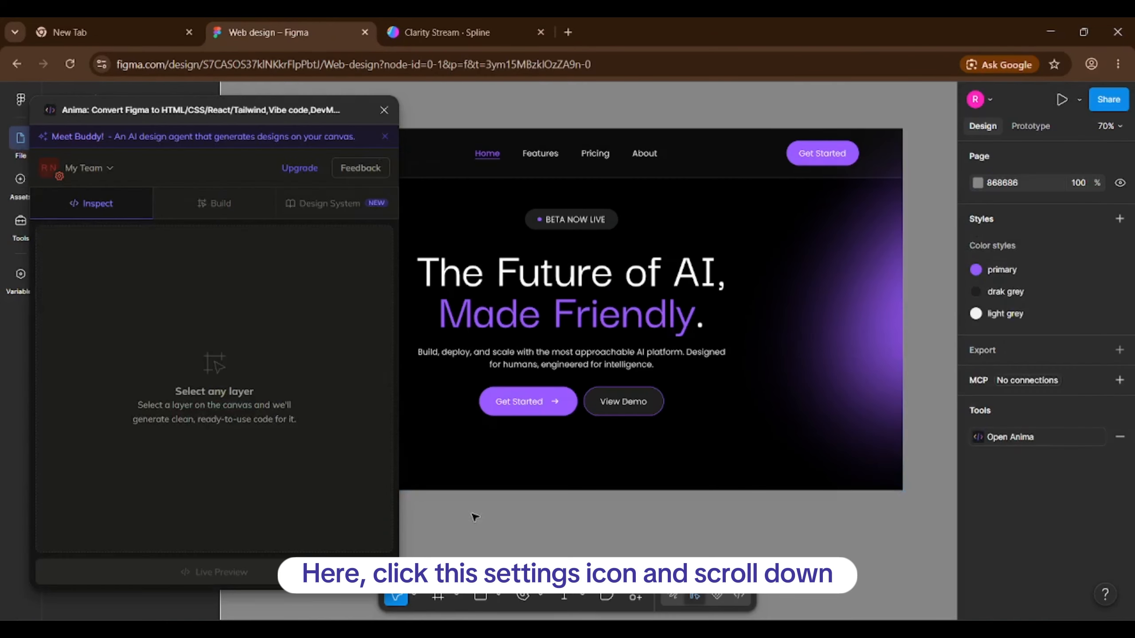
left_click(60, 178)
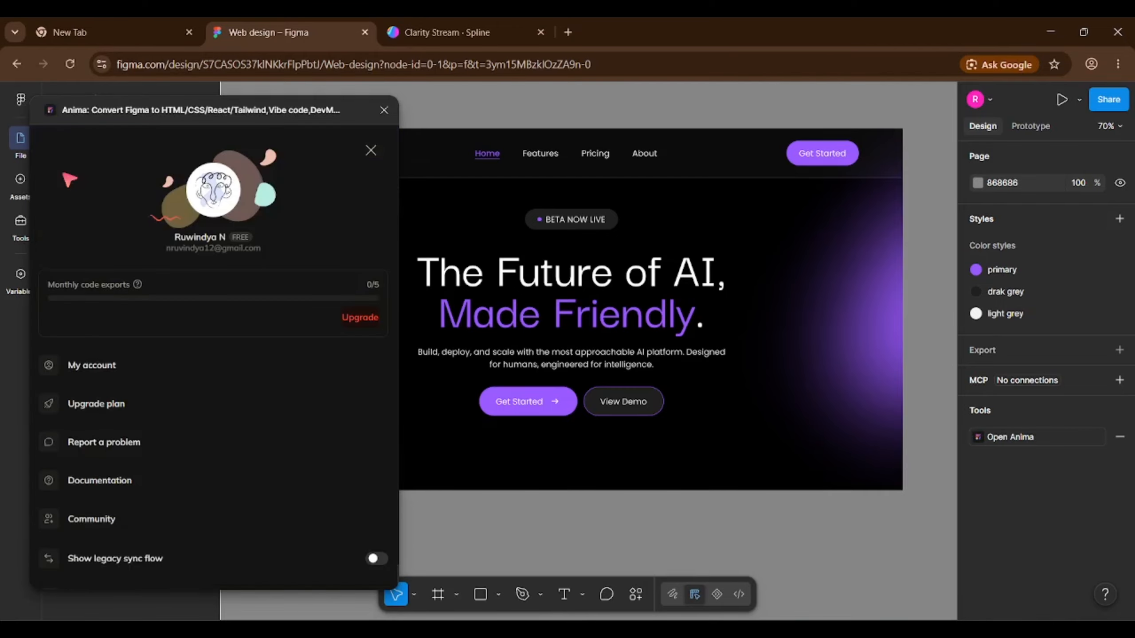
scroll(178, 465, "down", 1)
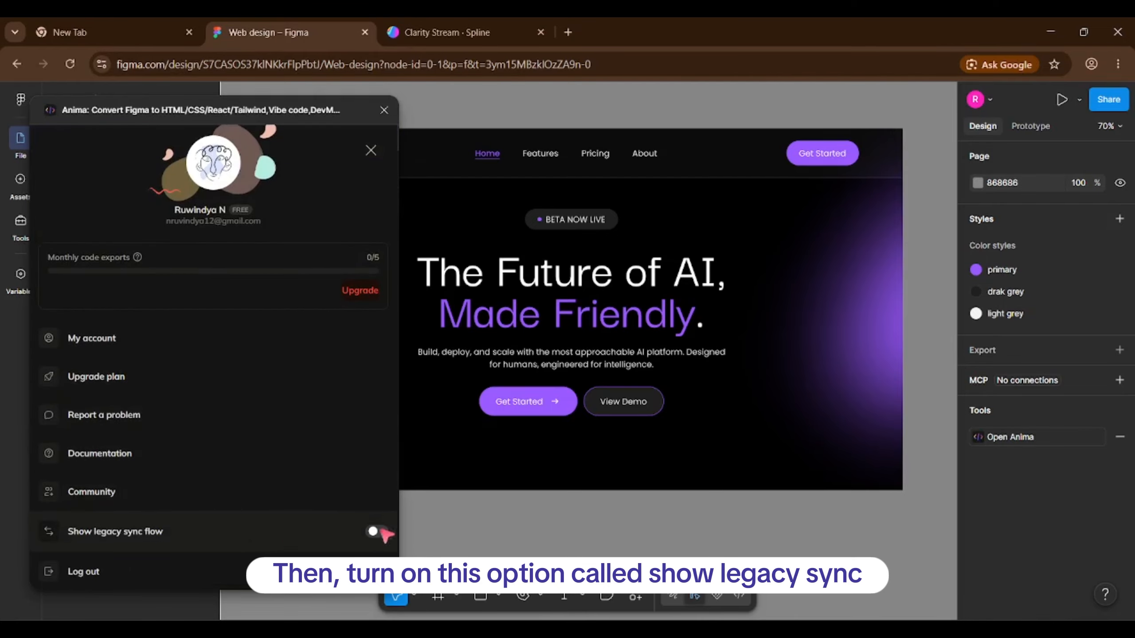
left_click(377, 531)
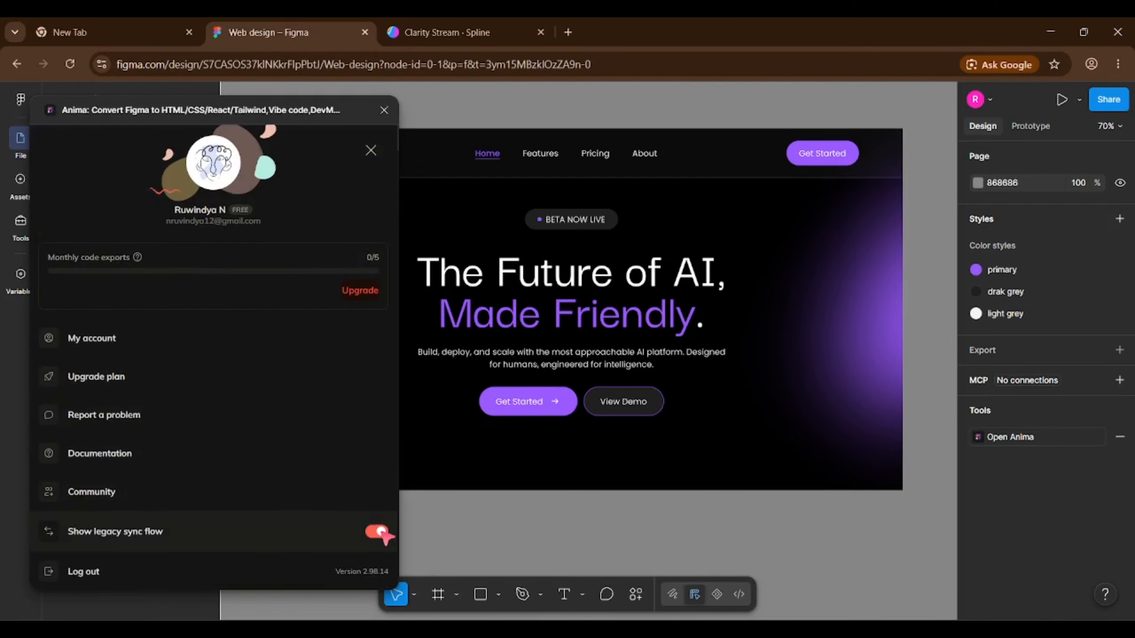
left_click(370, 155)
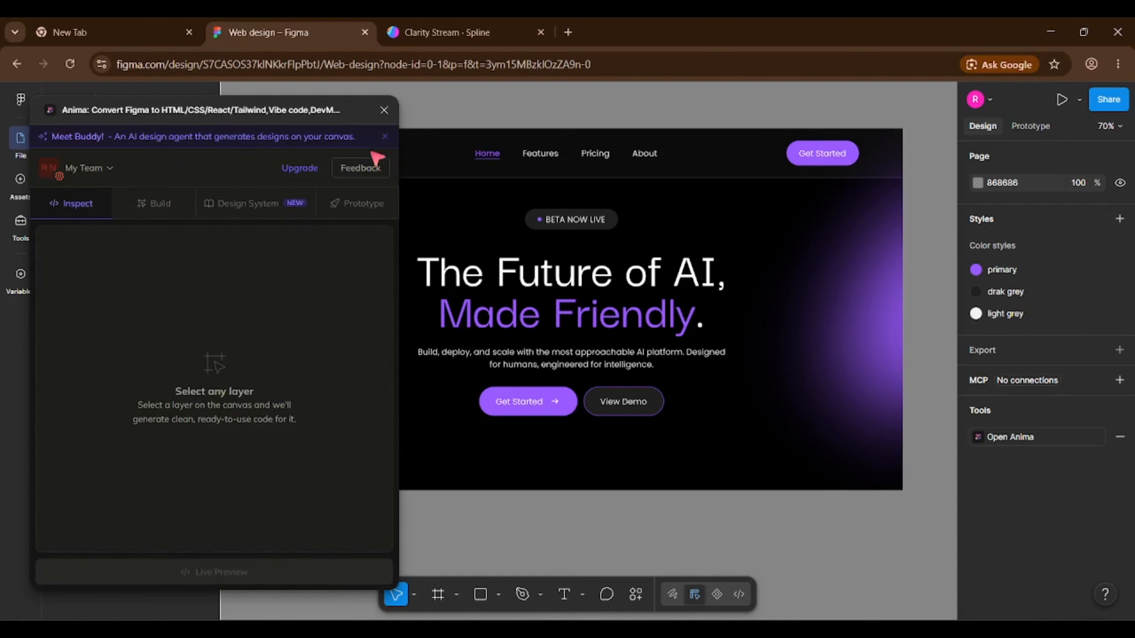
Select the 1280×300 Frame 7 and open Anima's Prototype Embed code page for it.
left_click(709, 455)
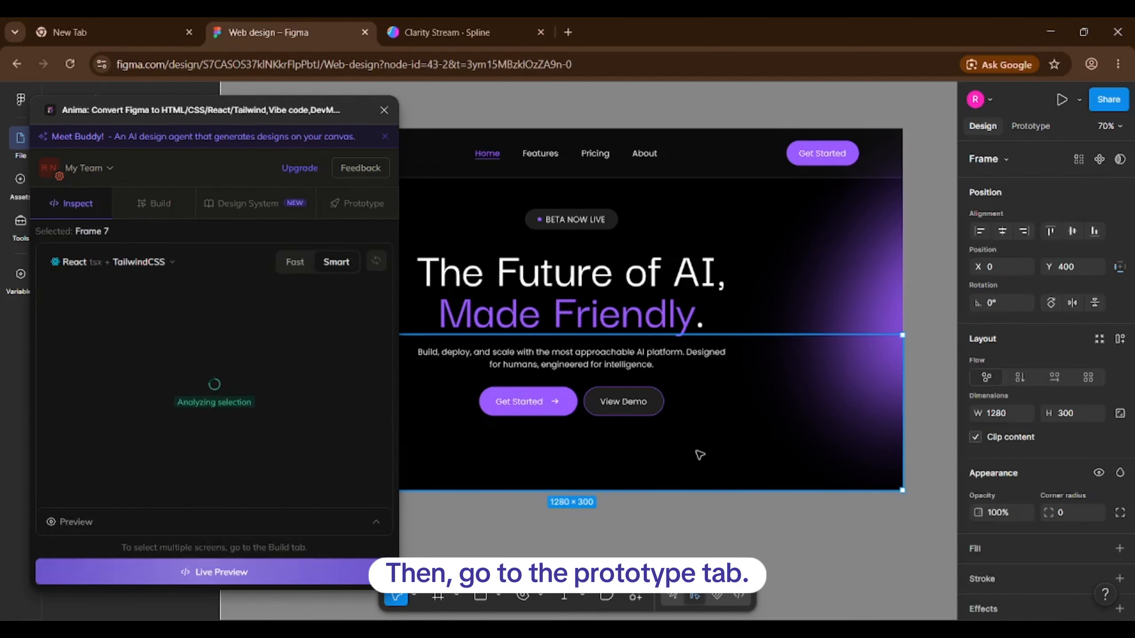
left_click(356, 204)
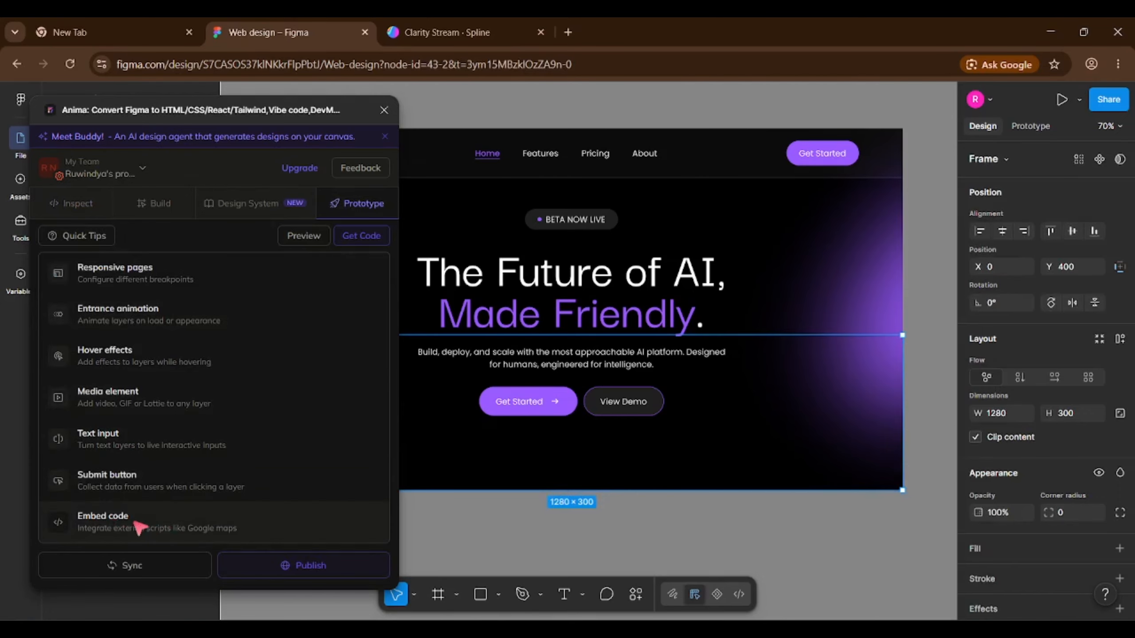
left_click(136, 525)
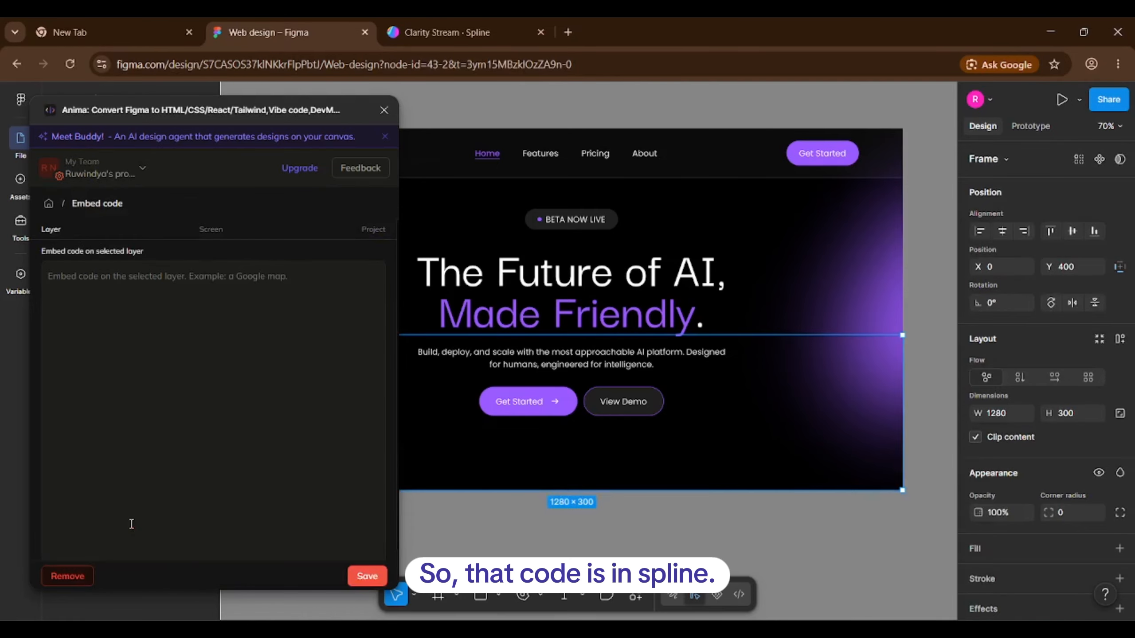
Set the Clarity Stream scene's Play Settings BG Color to Hide in Spline's Export panel.
left_click(419, 23)
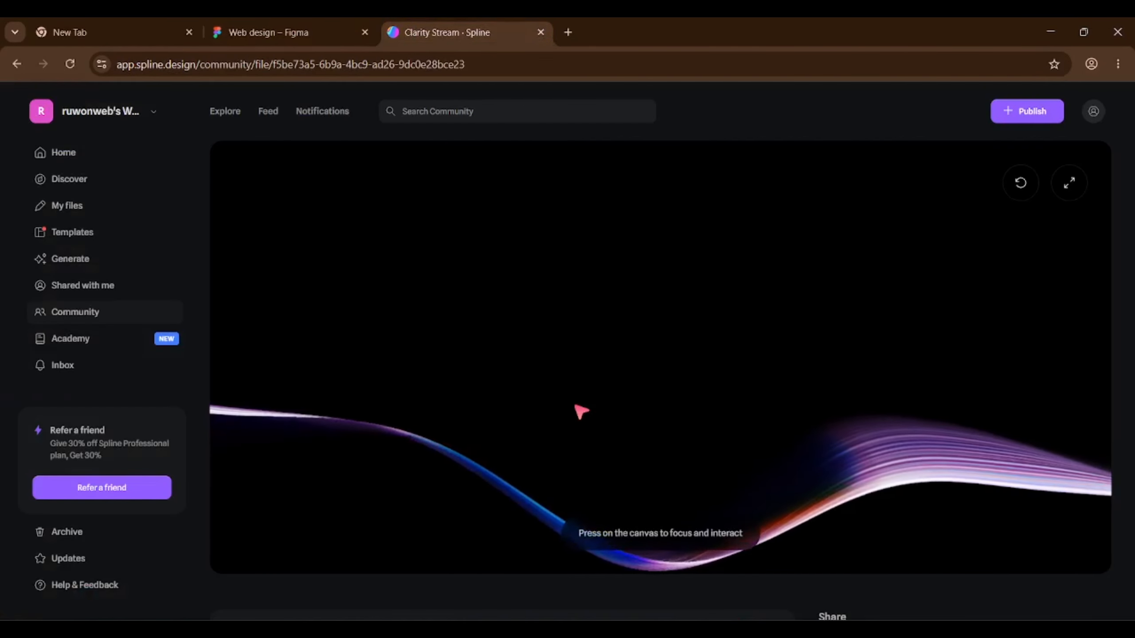
scroll(577, 410, "down", 5)
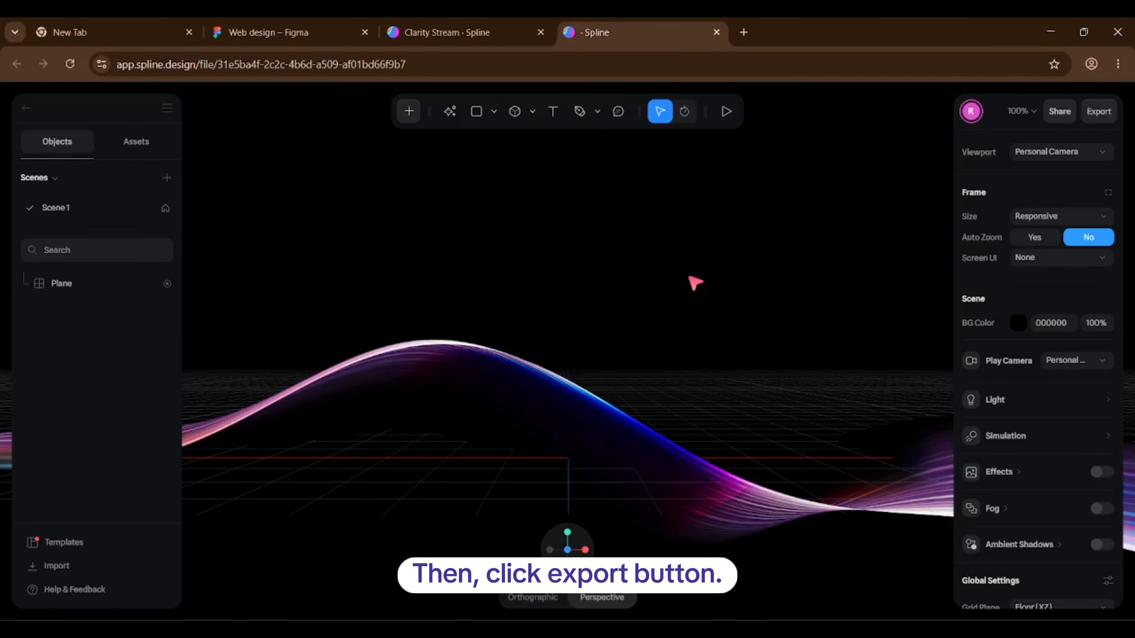
left_click(1097, 111)
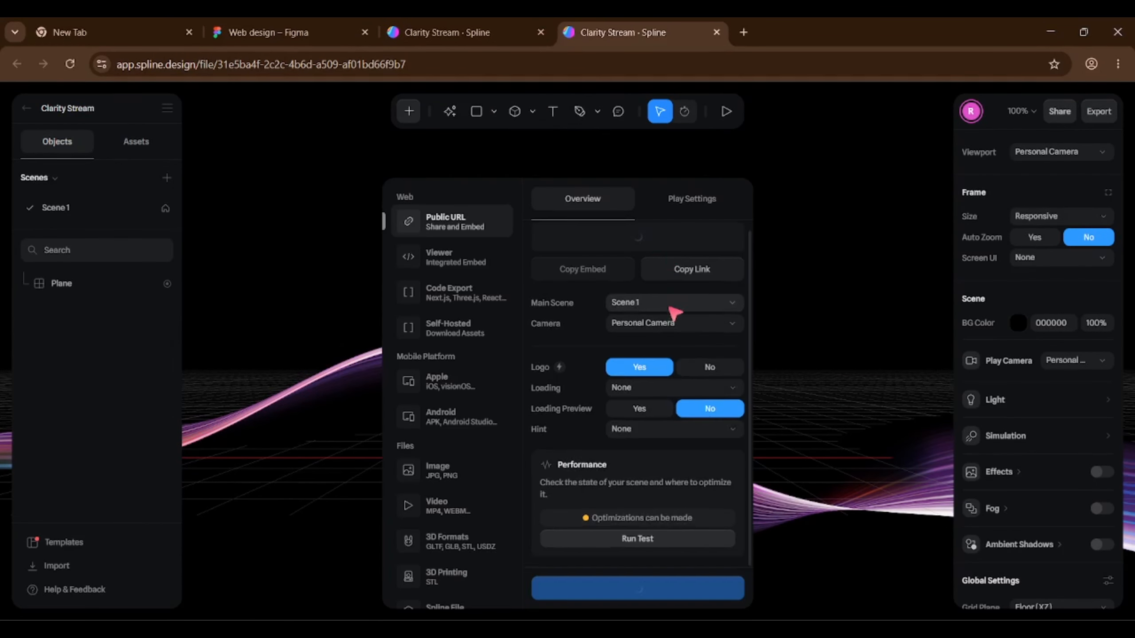
left_click(679, 196)
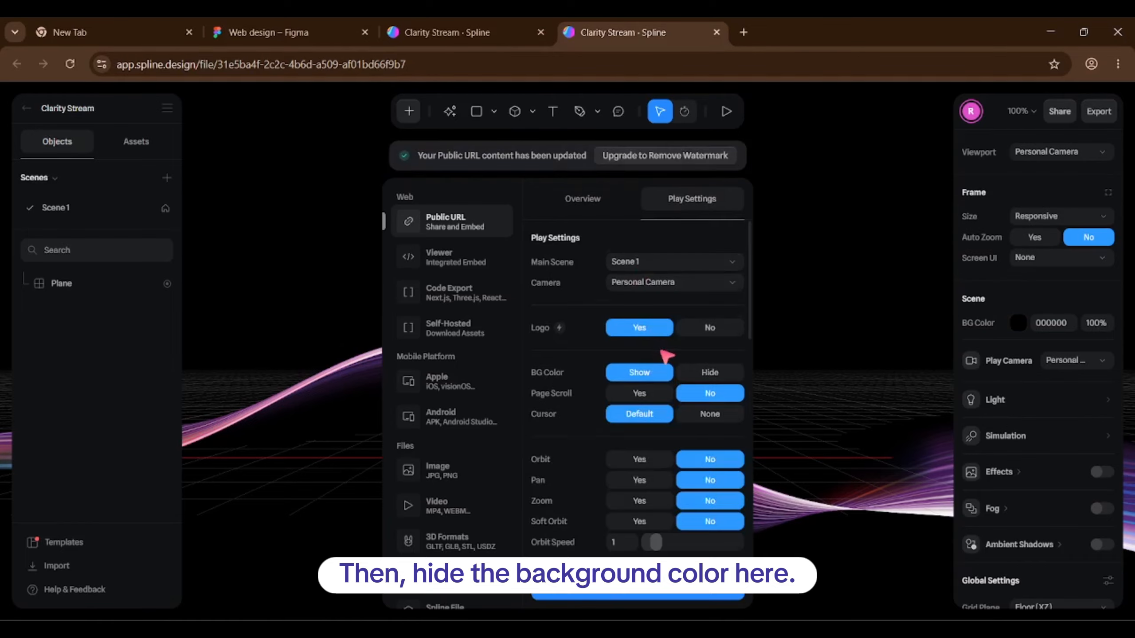
scroll(662, 351, "down", 2)
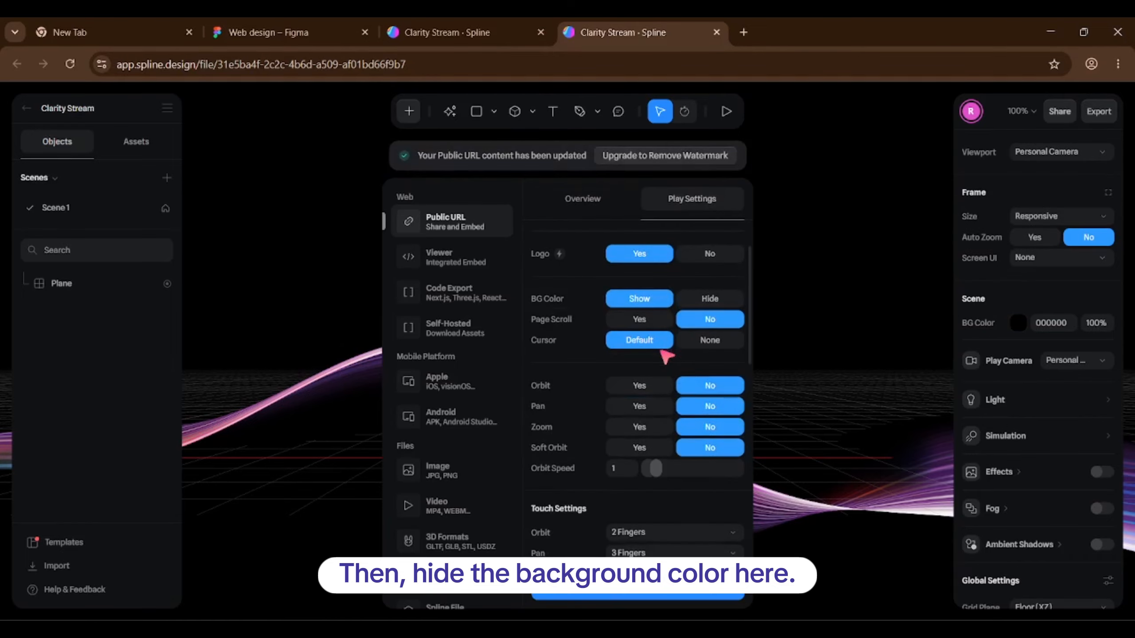
left_click(712, 298)
Copy the Clarity Stream embed code from the Export overview and return to Figma.
scroll(713, 296, "down", 4)
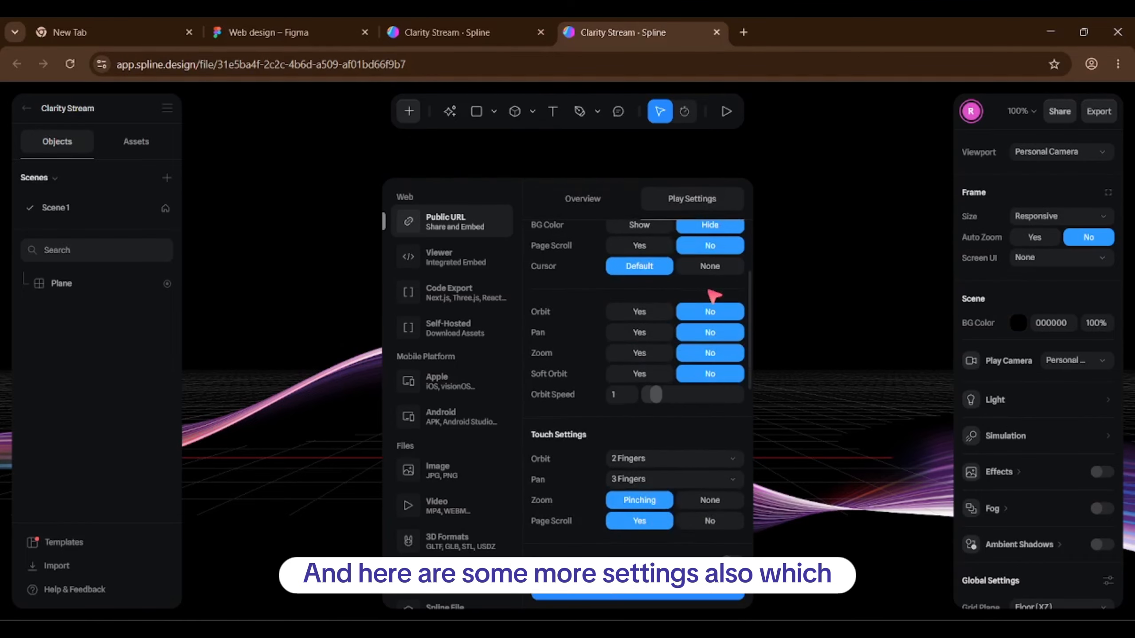
scroll(712, 296, "up", 6)
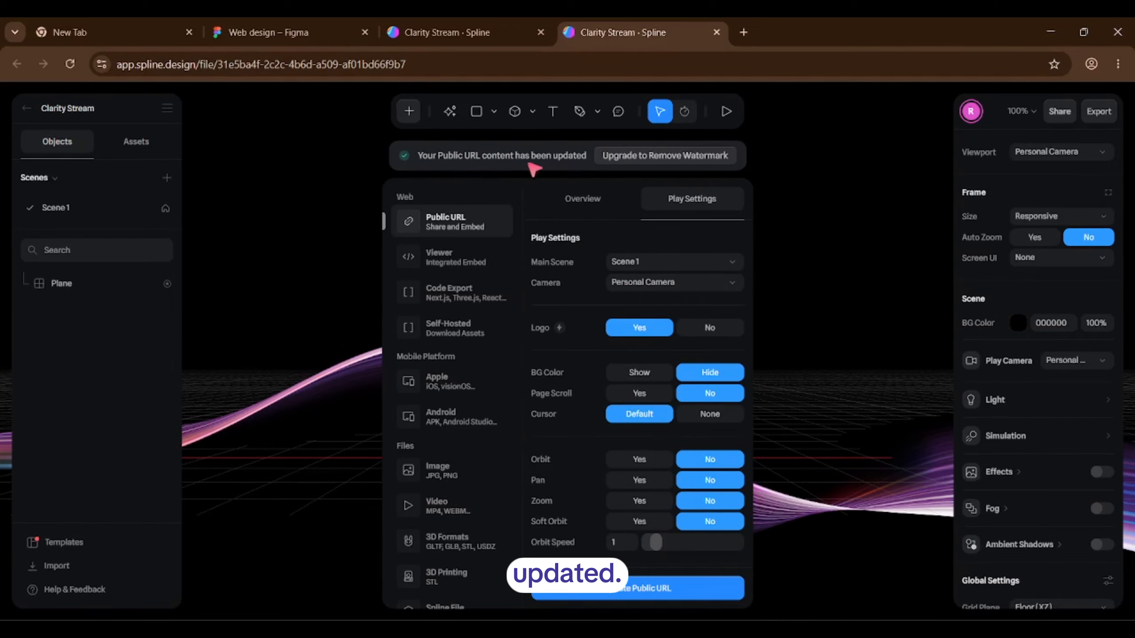
left_click(582, 201)
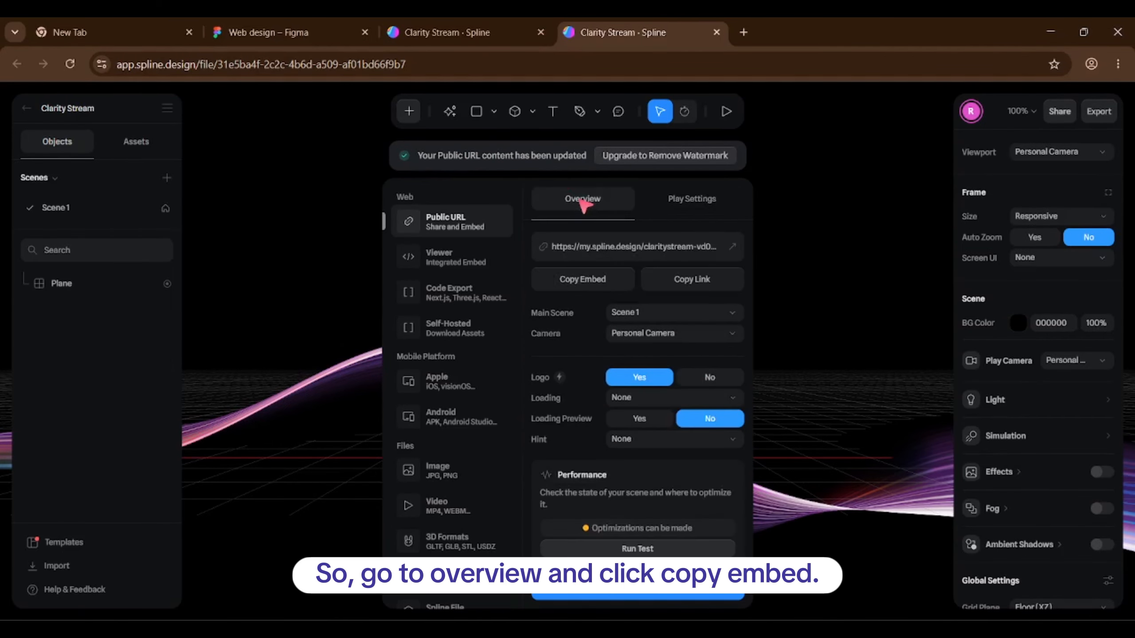
left_click(611, 286)
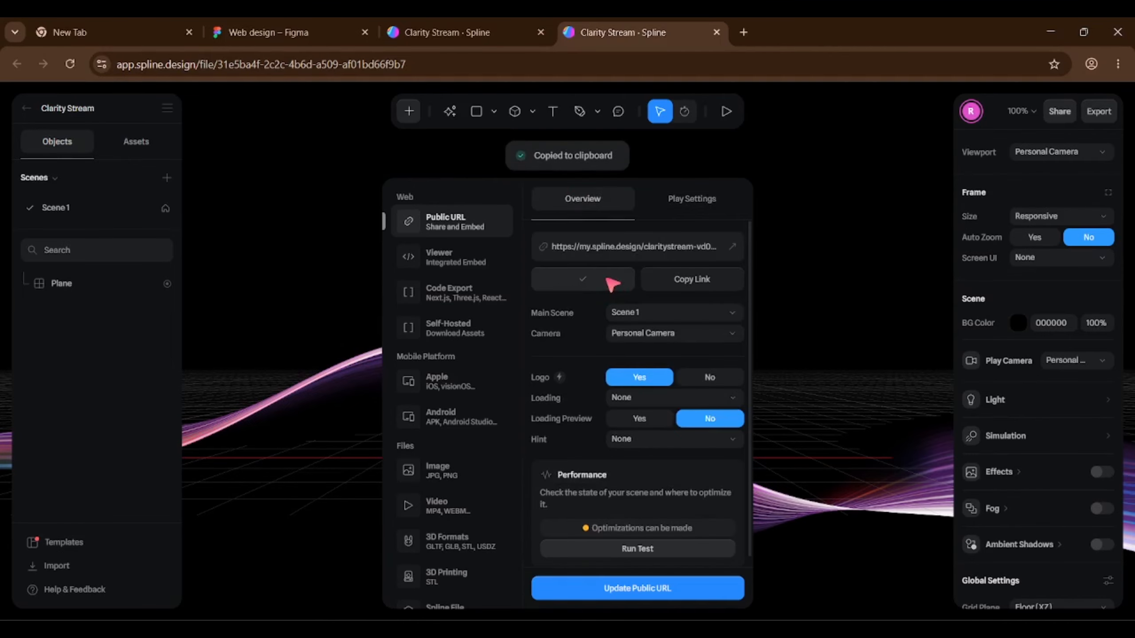
left_click(323, 24)
Paste the Spline iframe code into Frame 7's Anima embed field and save it.
left_click(202, 271)
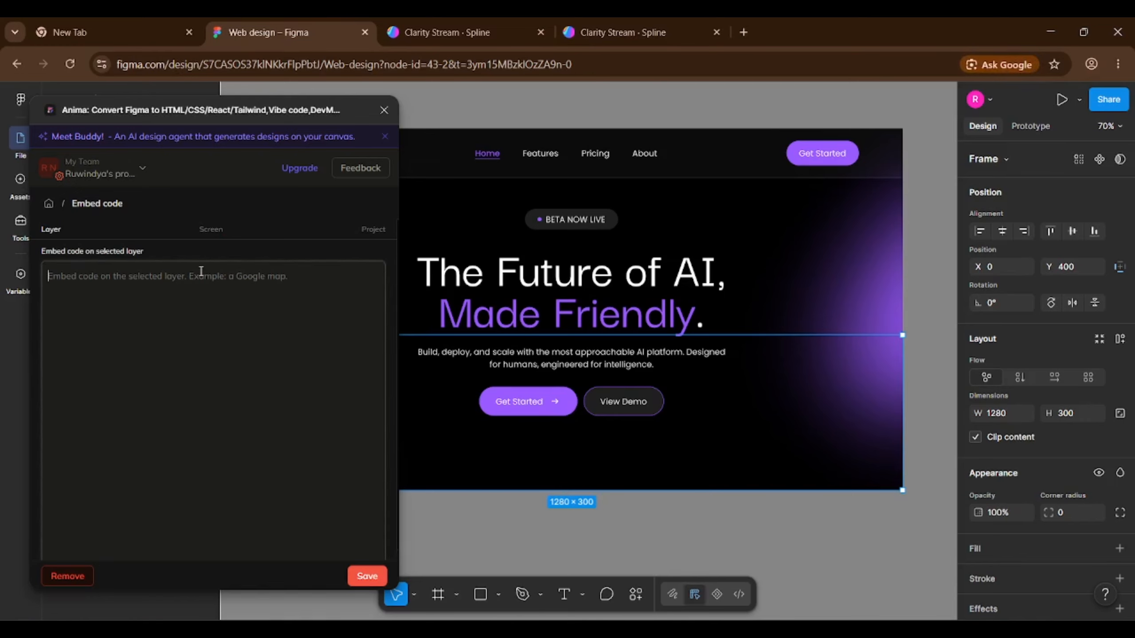
right_click(204, 274)
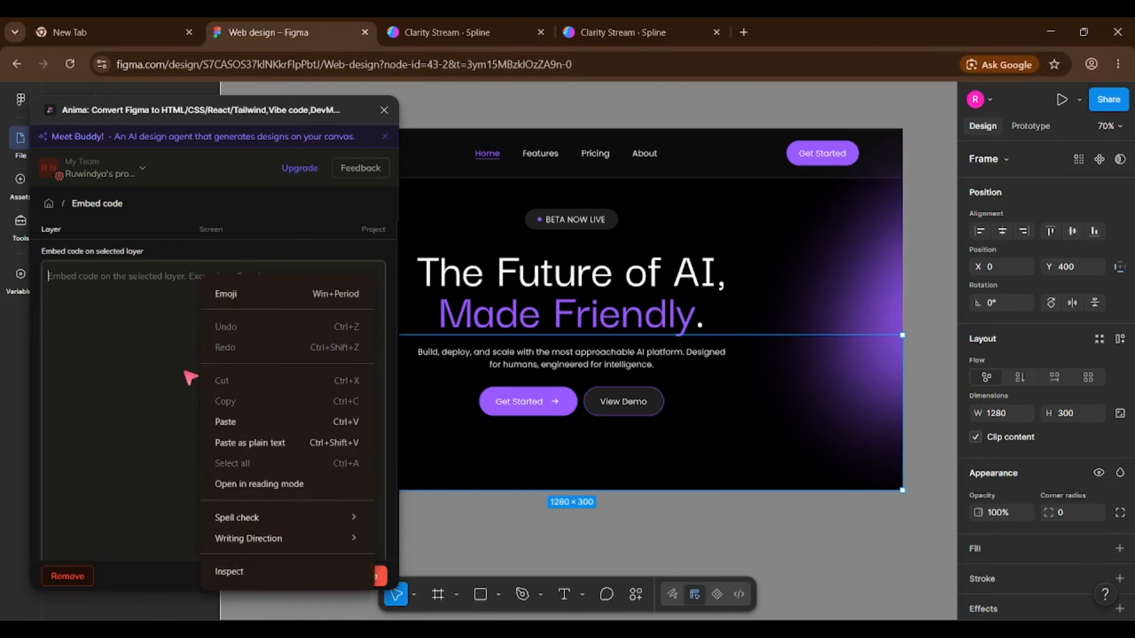
left_click(242, 422)
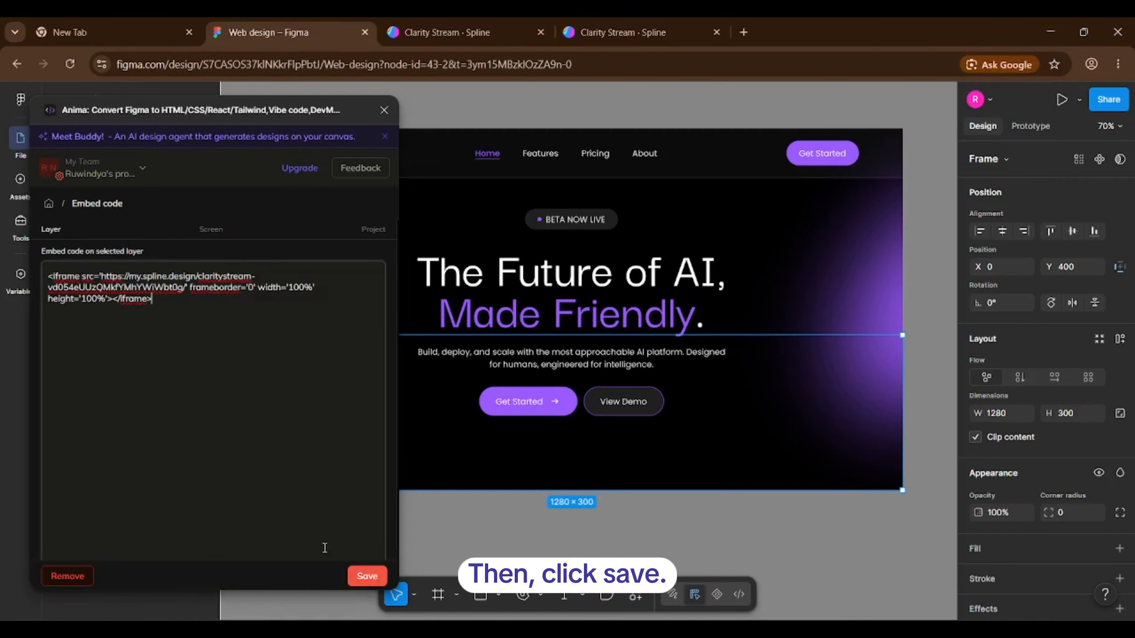
left_click(366, 576)
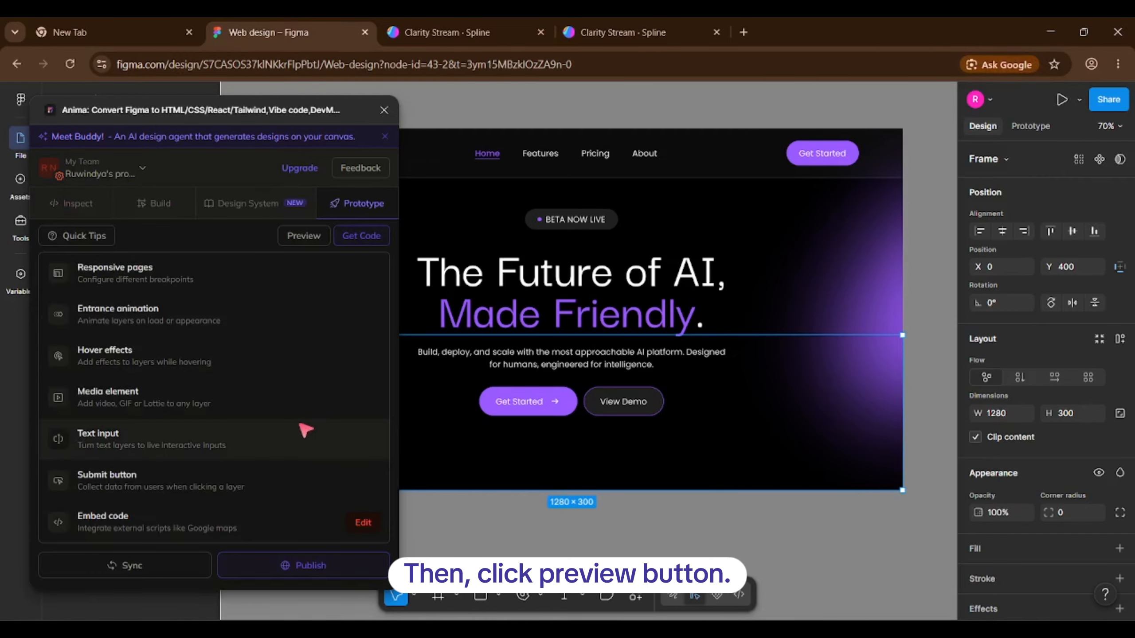
Preview the hero full-screen with Fit to screen zoom, then go back to the plugin.
left_click(294, 241)
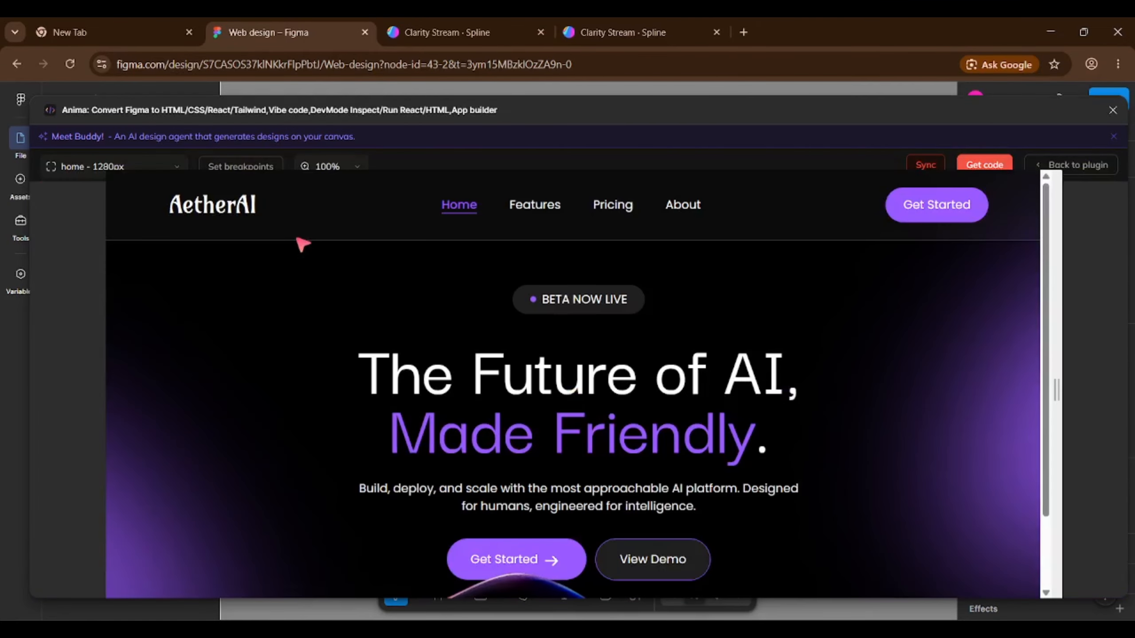
key("F11")
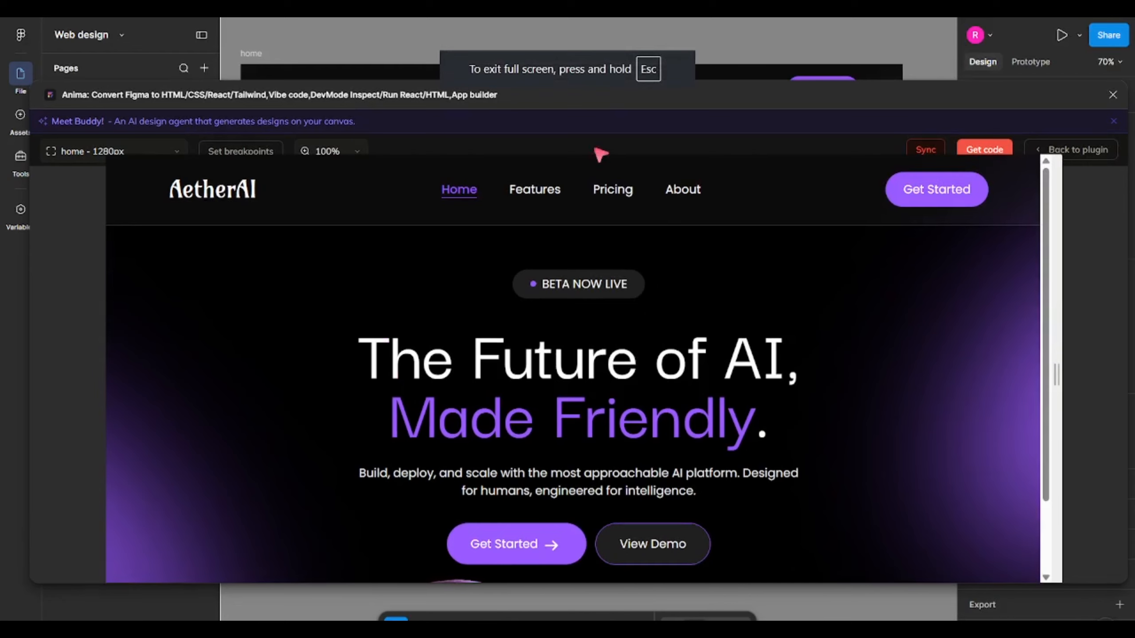
left_click(357, 153)
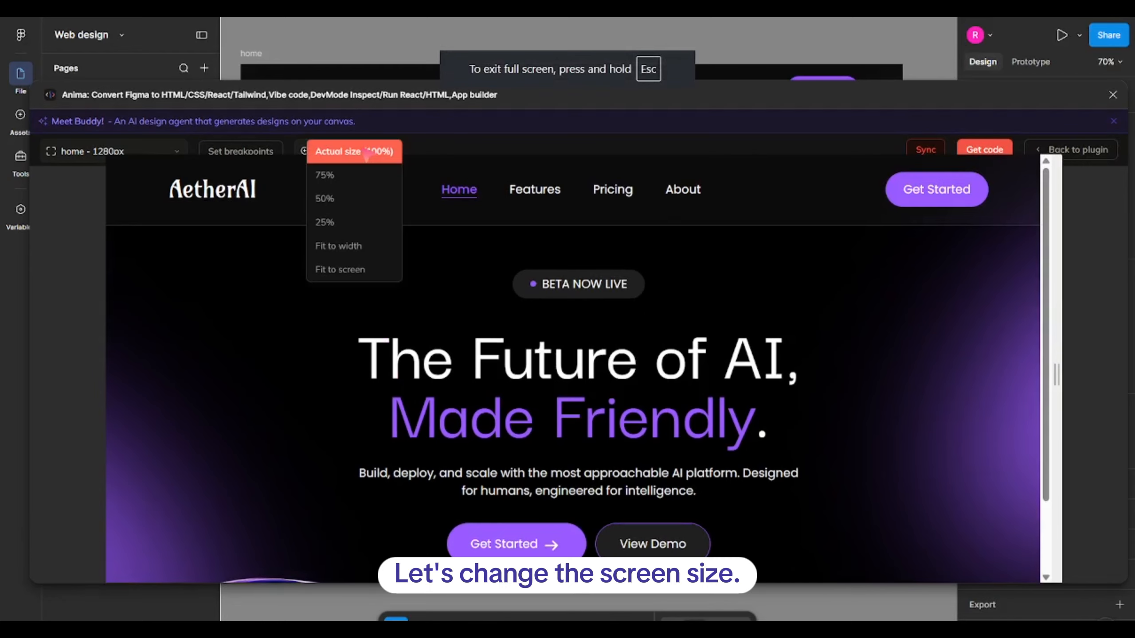
left_click(353, 270)
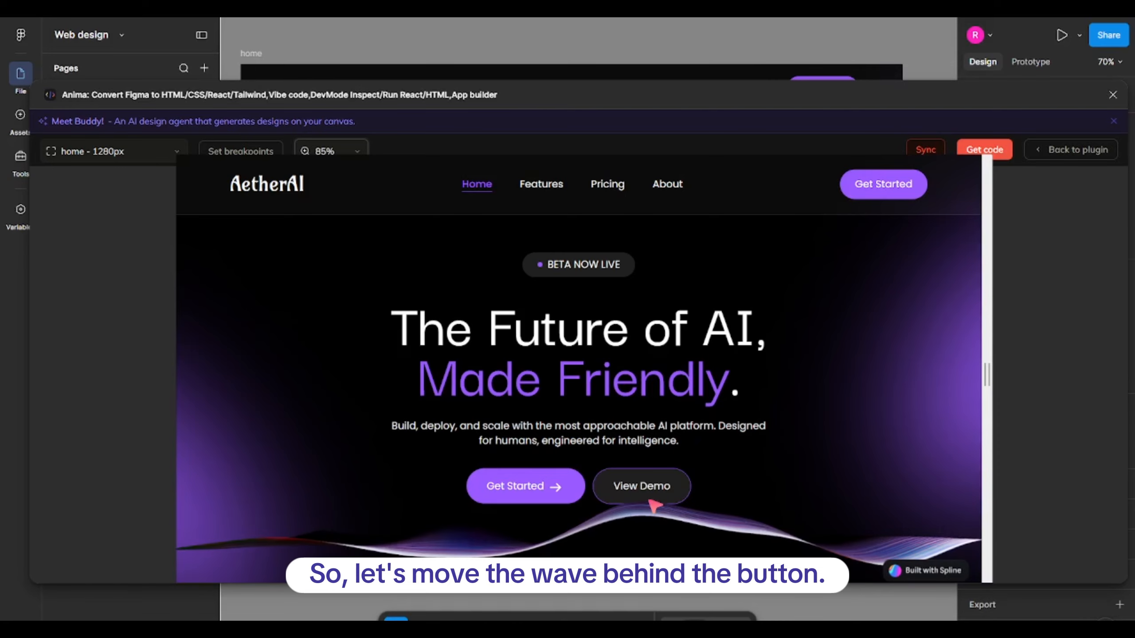
left_click(1070, 149)
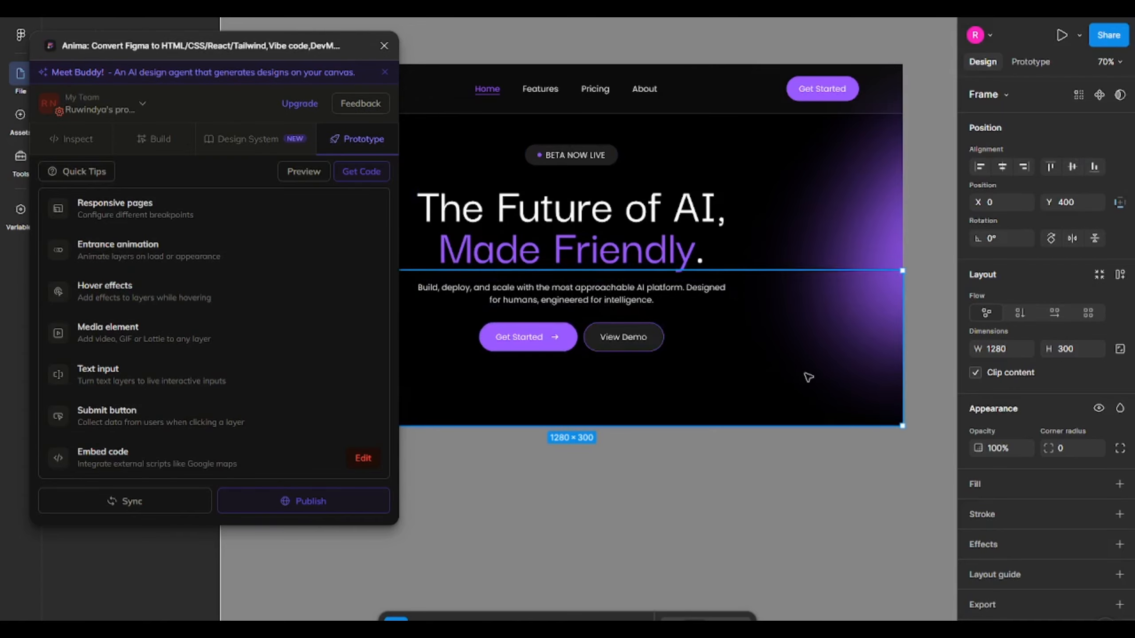
Move Frame 7 below Frame 4 in the Layers panel of home.
scroll(808, 377, "down", 3)
left_click_drag(279, 46, 256, 352)
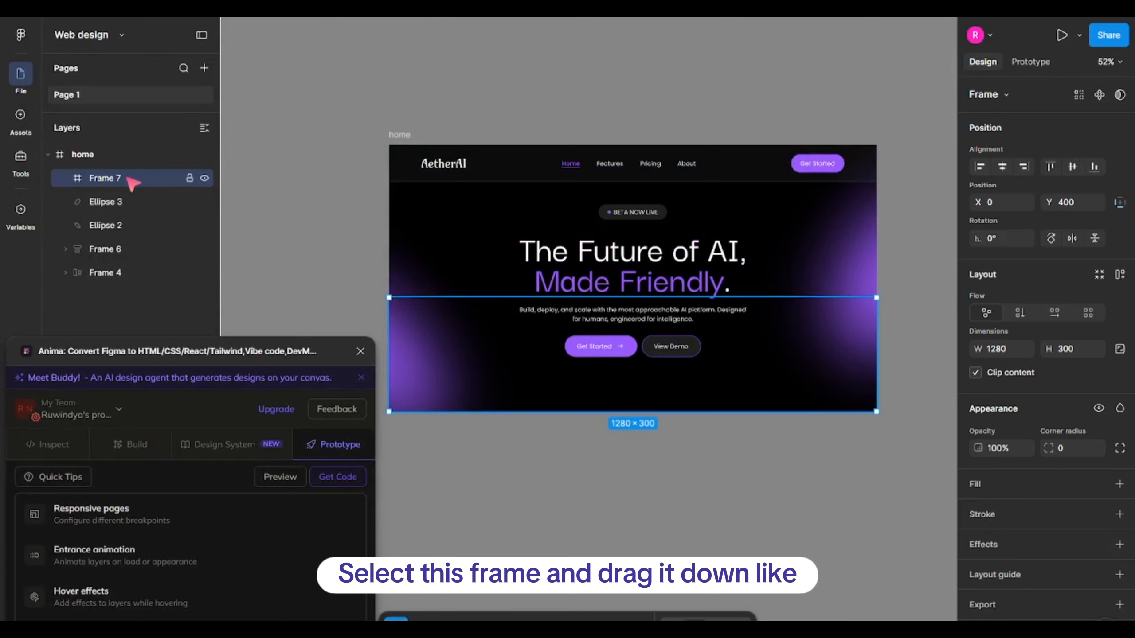
left_click_drag(132, 182, 122, 284)
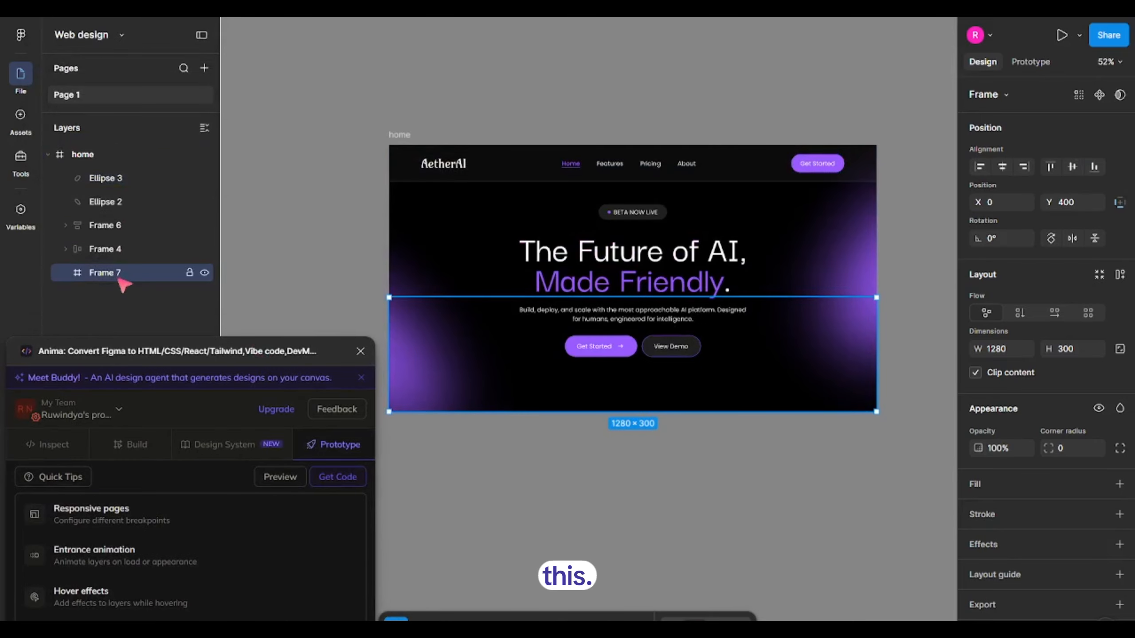
Regenerate the Anima preview and fit it to the screen.
left_click(280, 477)
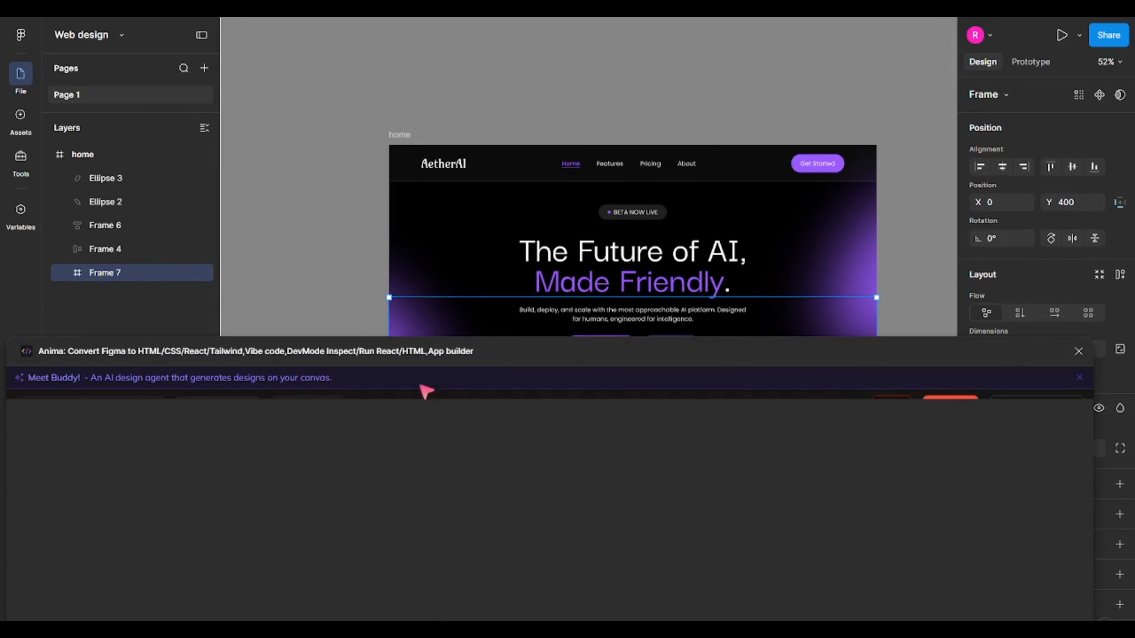
left_click_drag(471, 353, 463, 61)
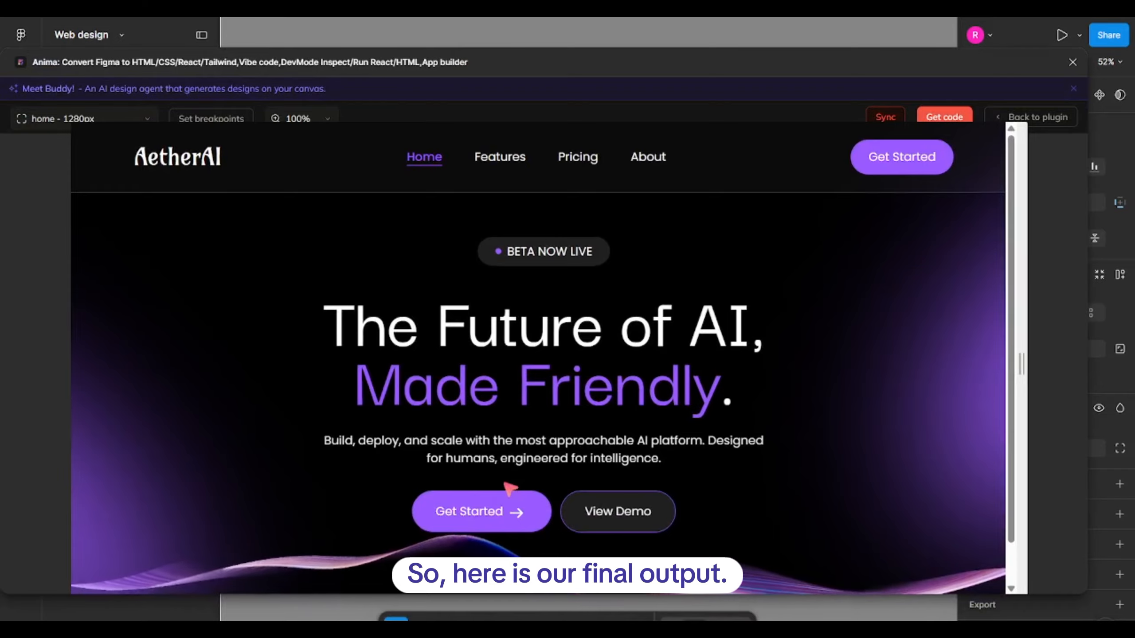
scroll(509, 488, "down", 1)
left_click(299, 117)
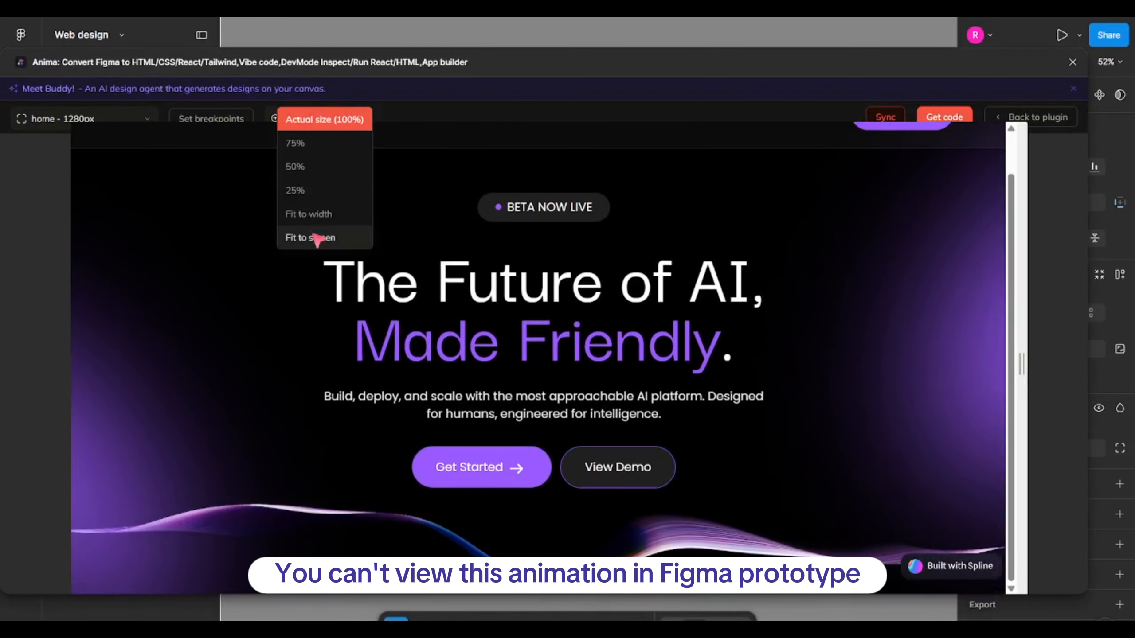
left_click(317, 238)
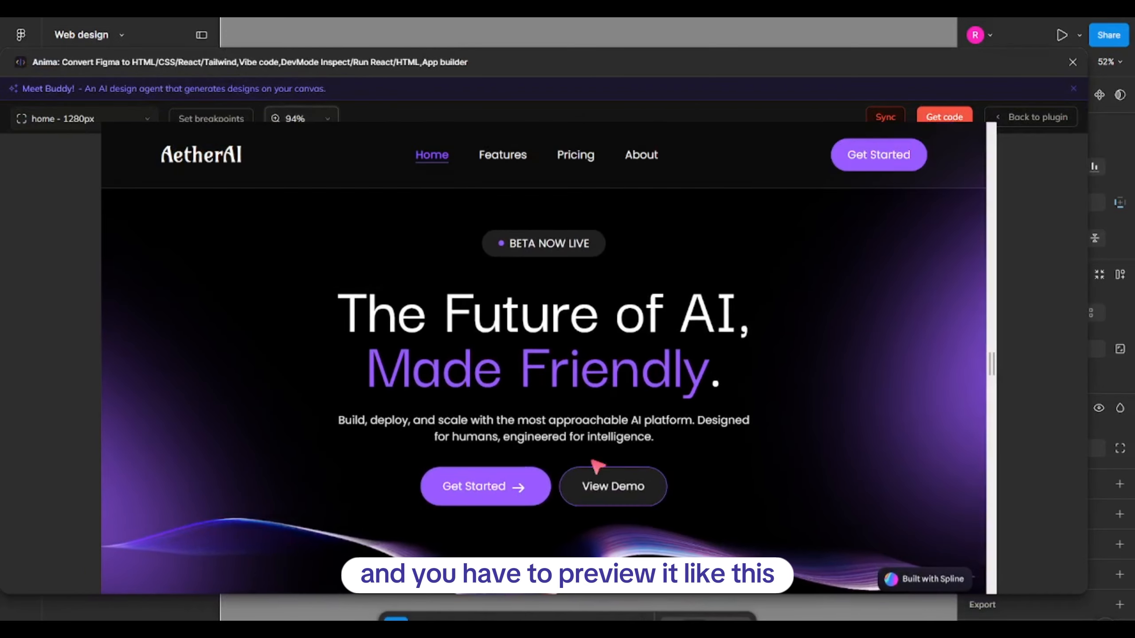